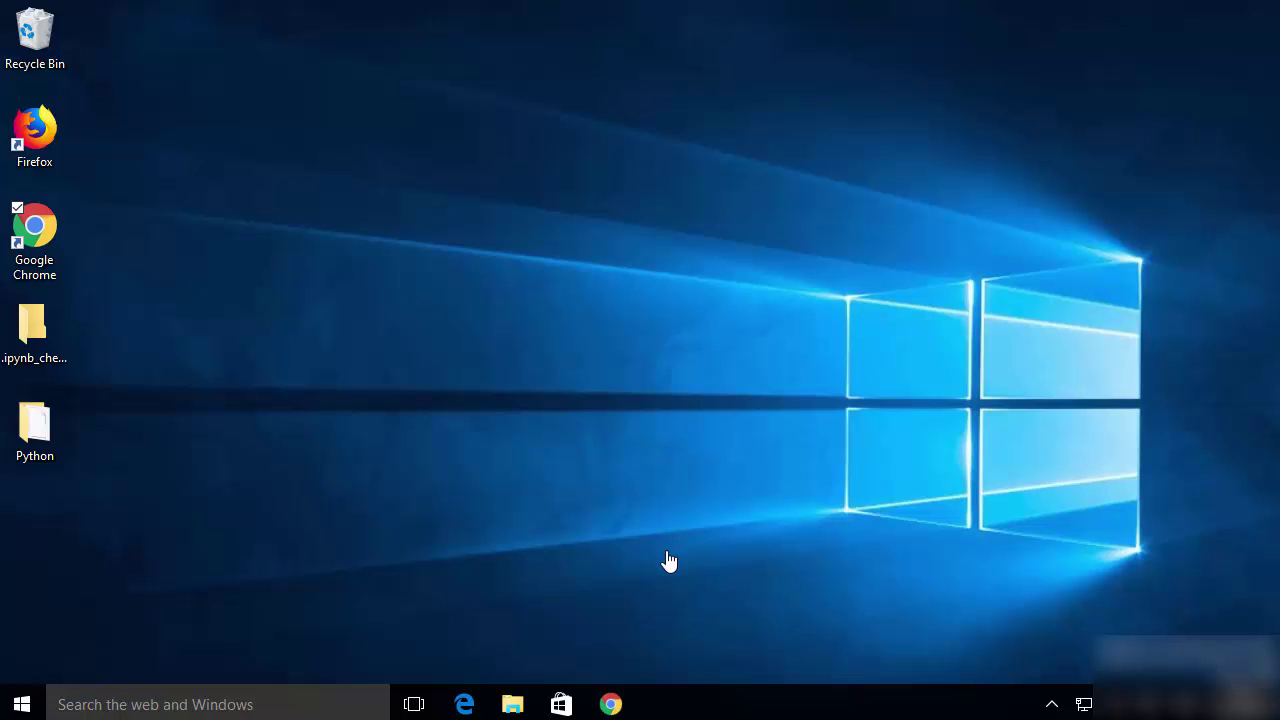
Step: From the Google results for mongodb, open the 'MongoDB for GIANT Ideas' homepage and its download page
{"action": "left_click", "coordinate": [612, 704]}
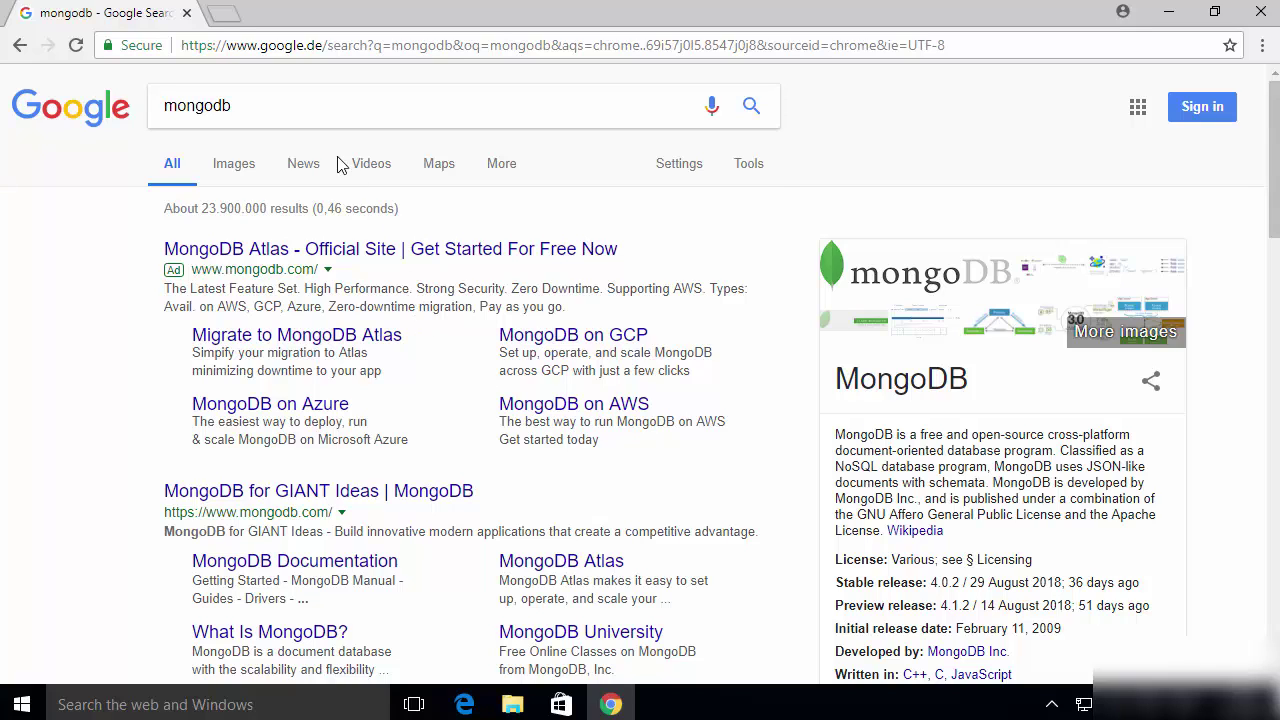
{"action": "left_click", "coordinate": [320, 108]}
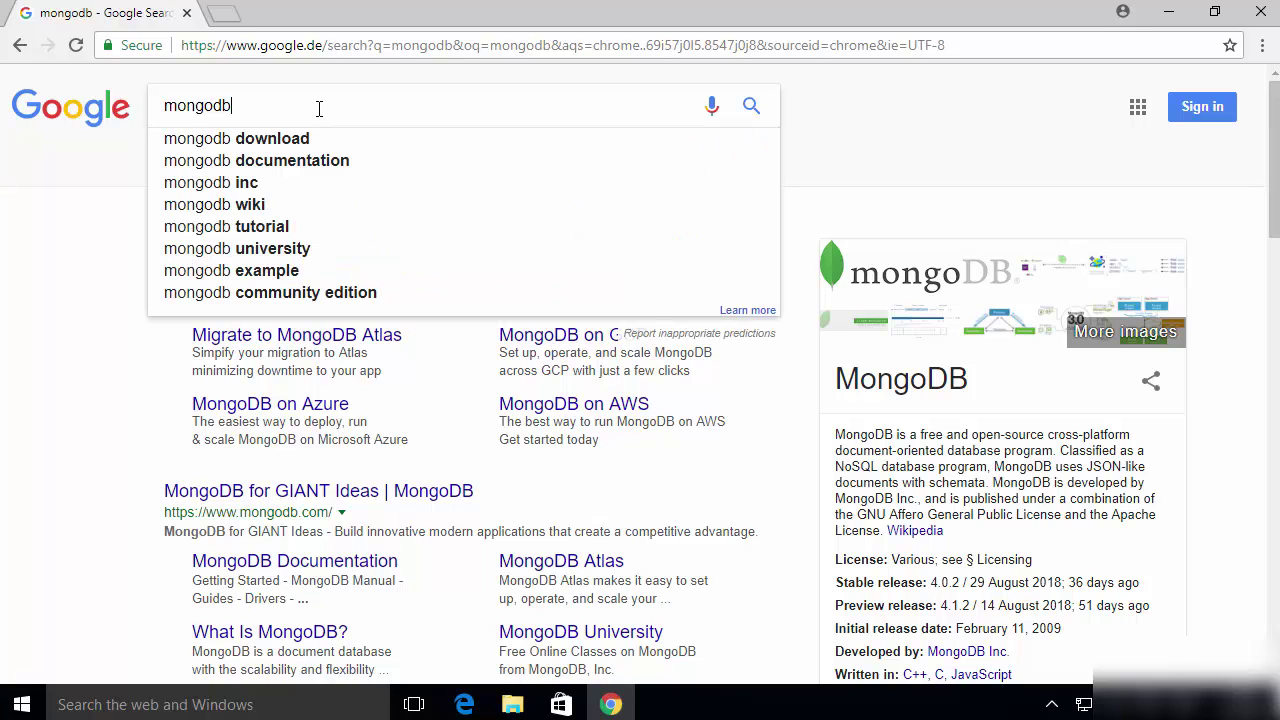
{"action": "left_click", "coordinate": [97, 220]}
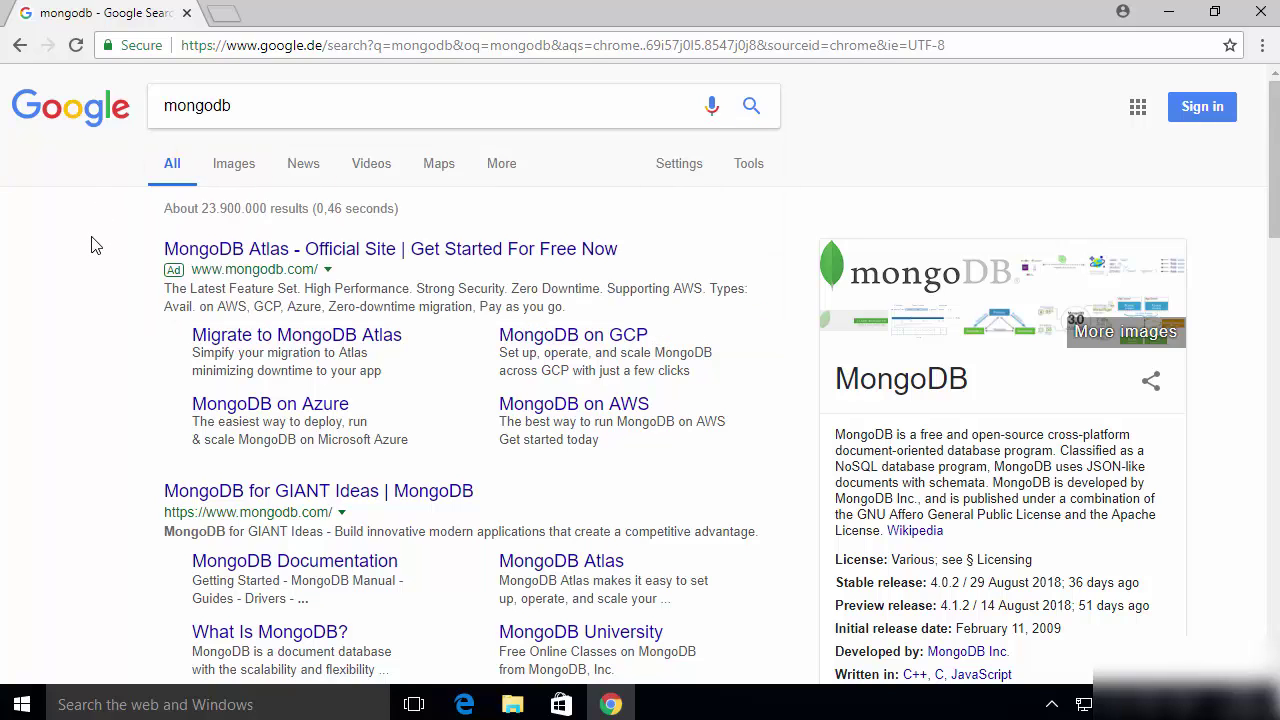
{"action": "scroll", "coordinate": [100, 240], "scroll_direction": "down", "scroll_amount": 3}
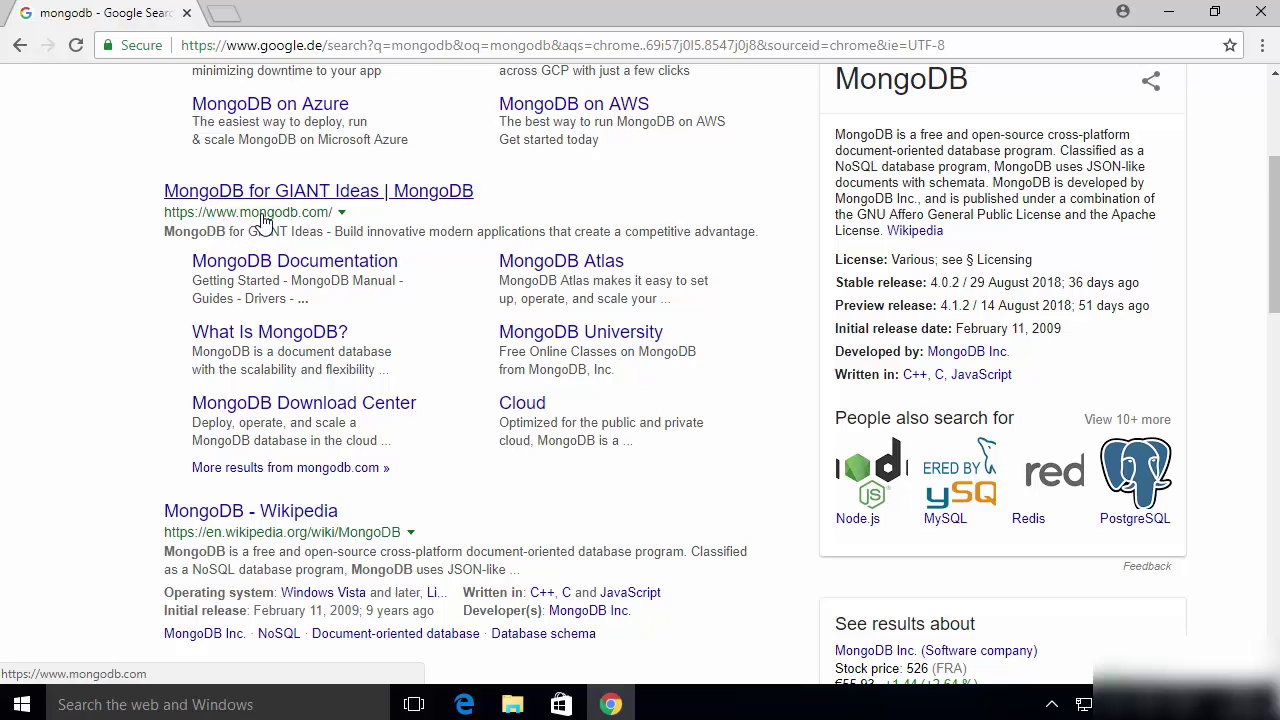
{"action": "left_click", "coordinate": [278, 198]}
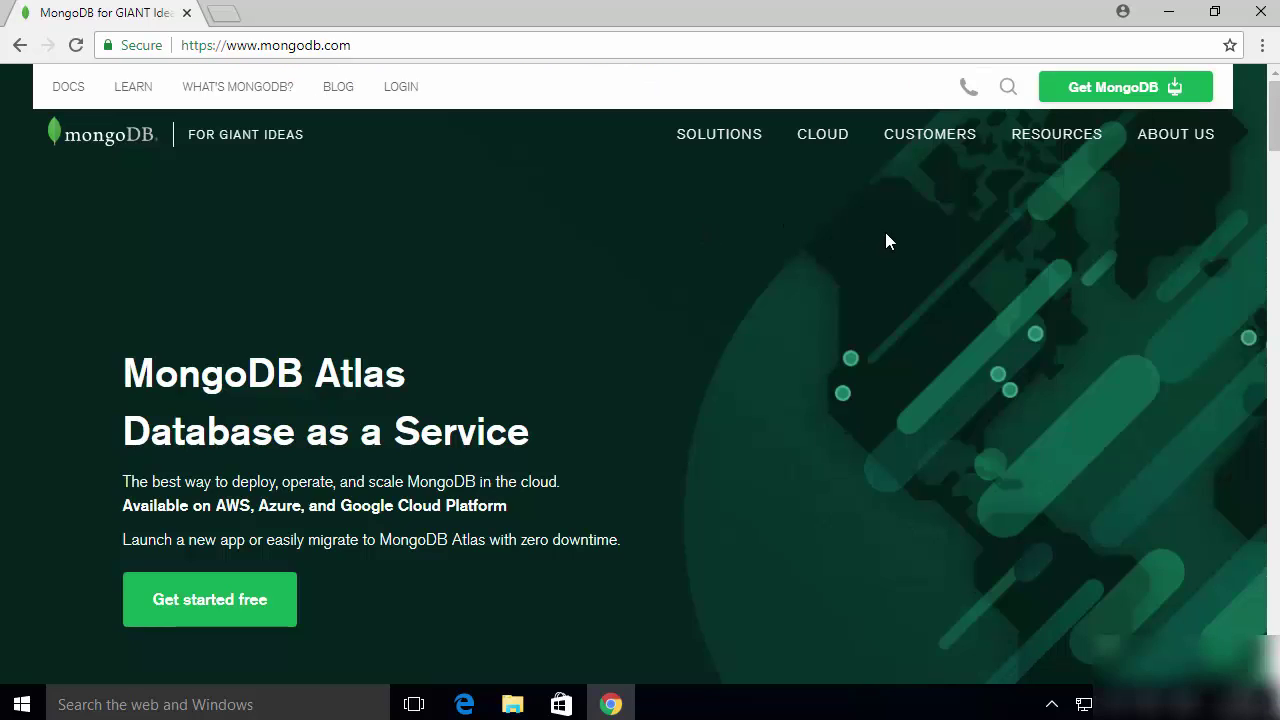
{"action": "left_click", "coordinate": [1108, 88]}
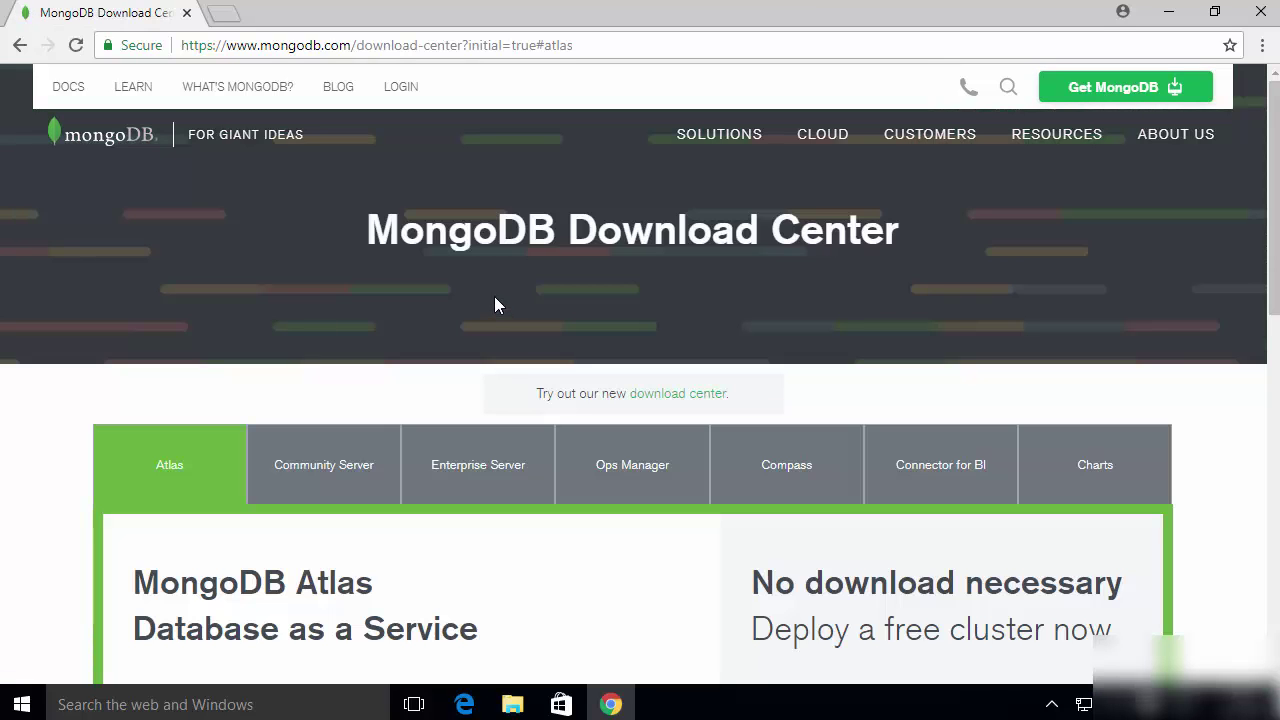
Step: Download the Community Server Windows 64-bit x64 msi installer and open it
{"action": "scroll", "coordinate": [494, 296], "scroll_direction": "down", "scroll_amount": 2}
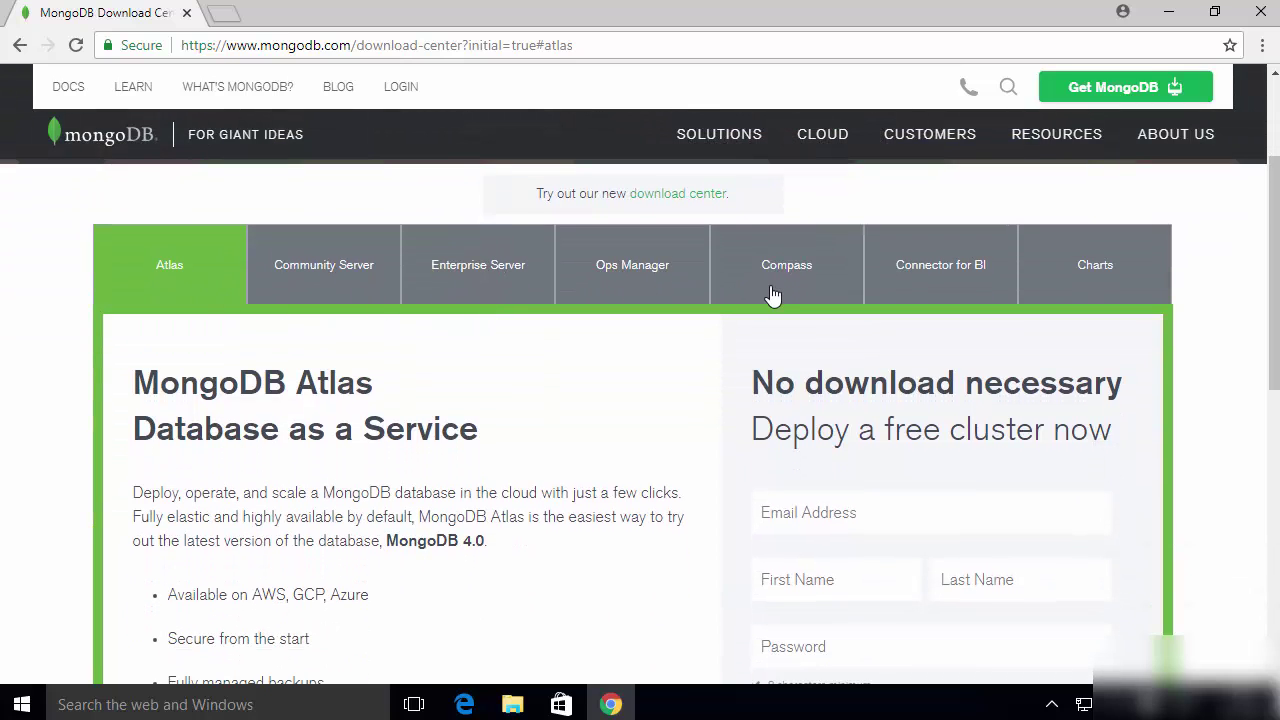
{"action": "left_click", "coordinate": [331, 277]}
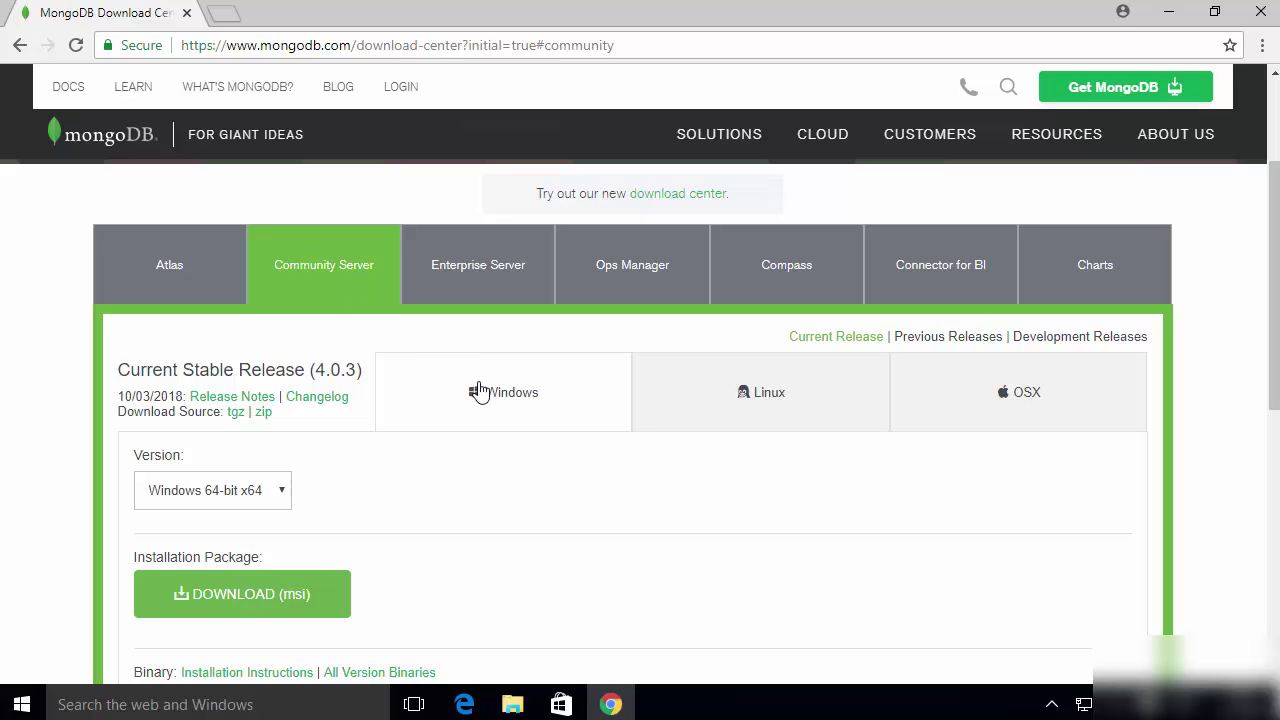
{"action": "left_click", "coordinate": [275, 490]}
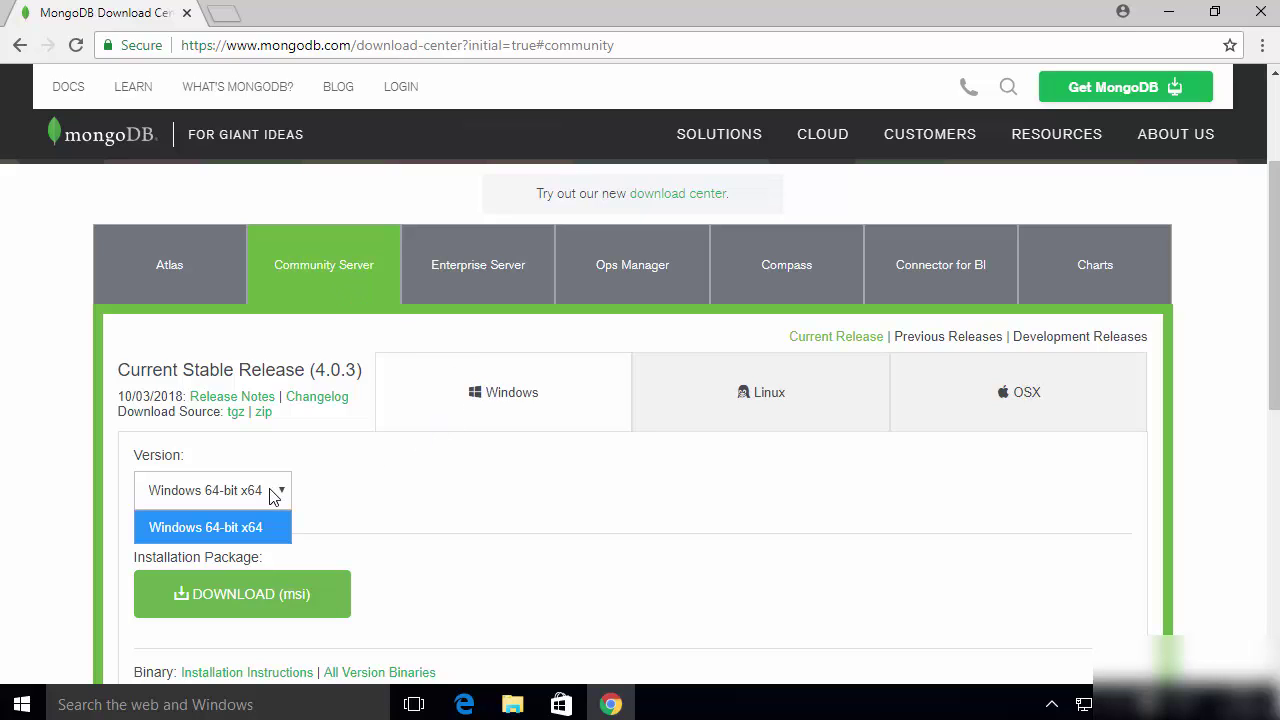
{"action": "left_click", "coordinate": [238, 530]}
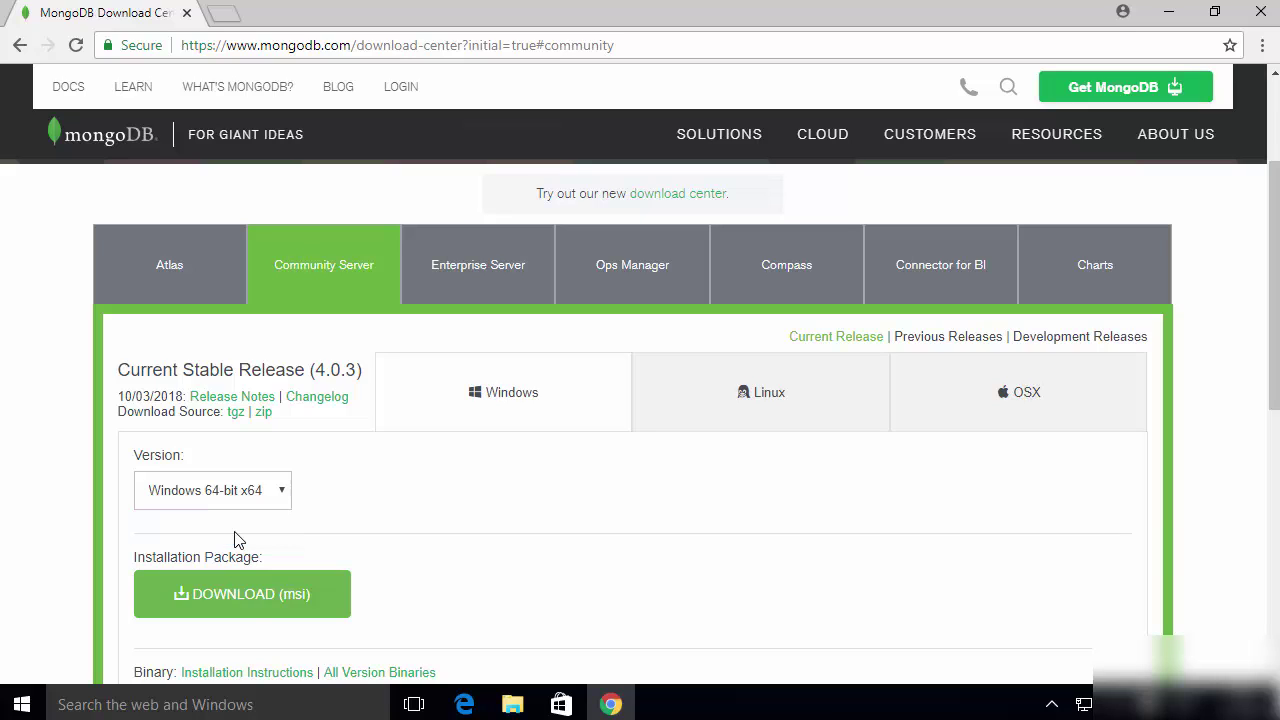
{"action": "left_click", "coordinate": [250, 600]}
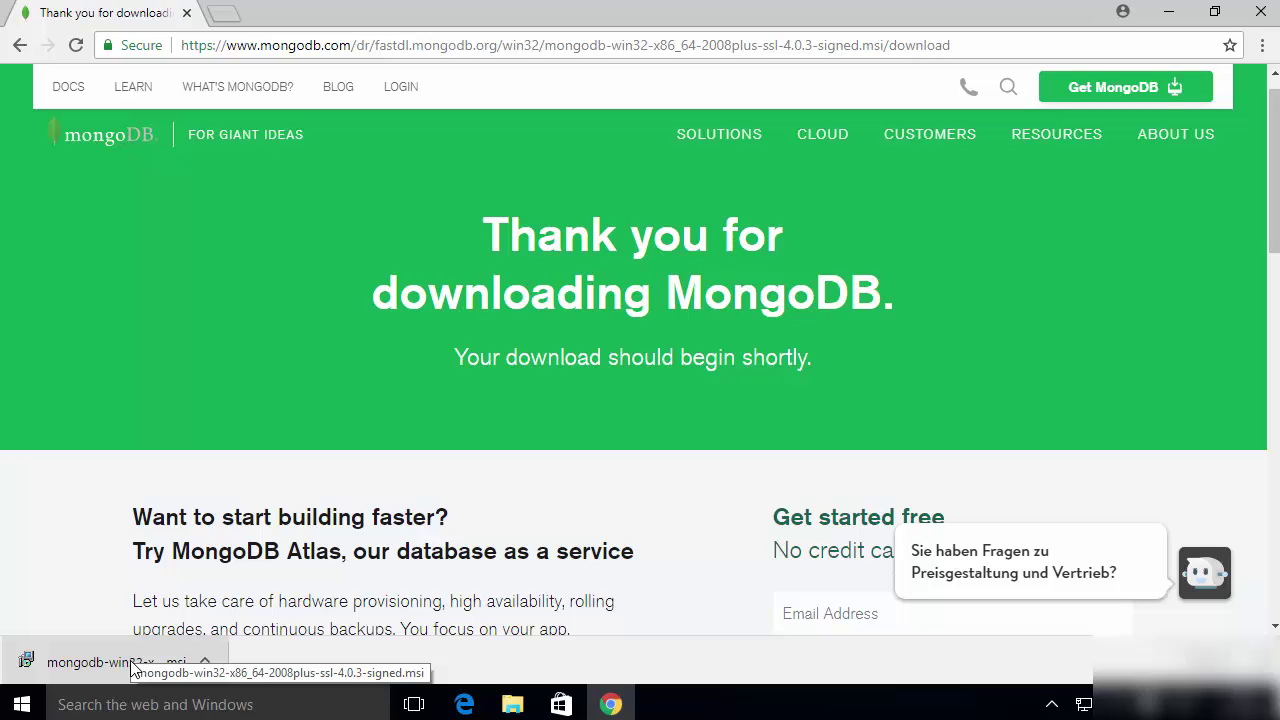
{"action": "left_click", "coordinate": [131, 665]}
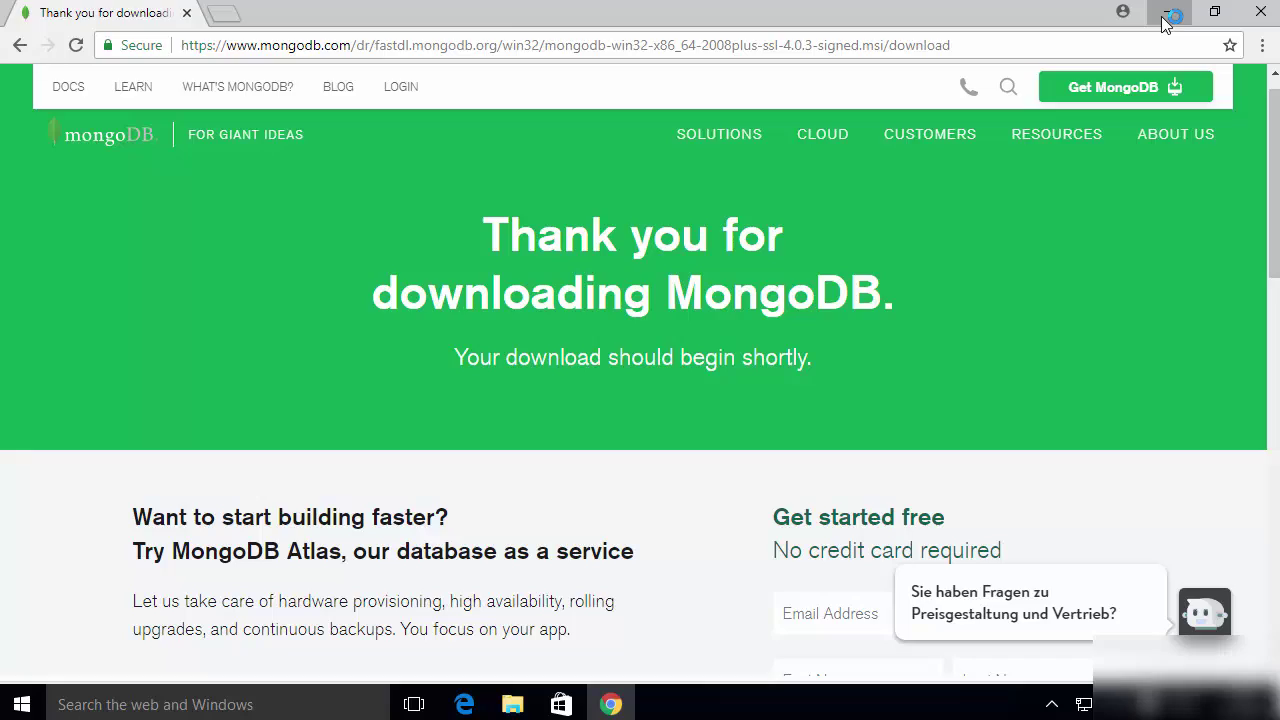
{"action": "left_click", "coordinate": [1168, 14]}
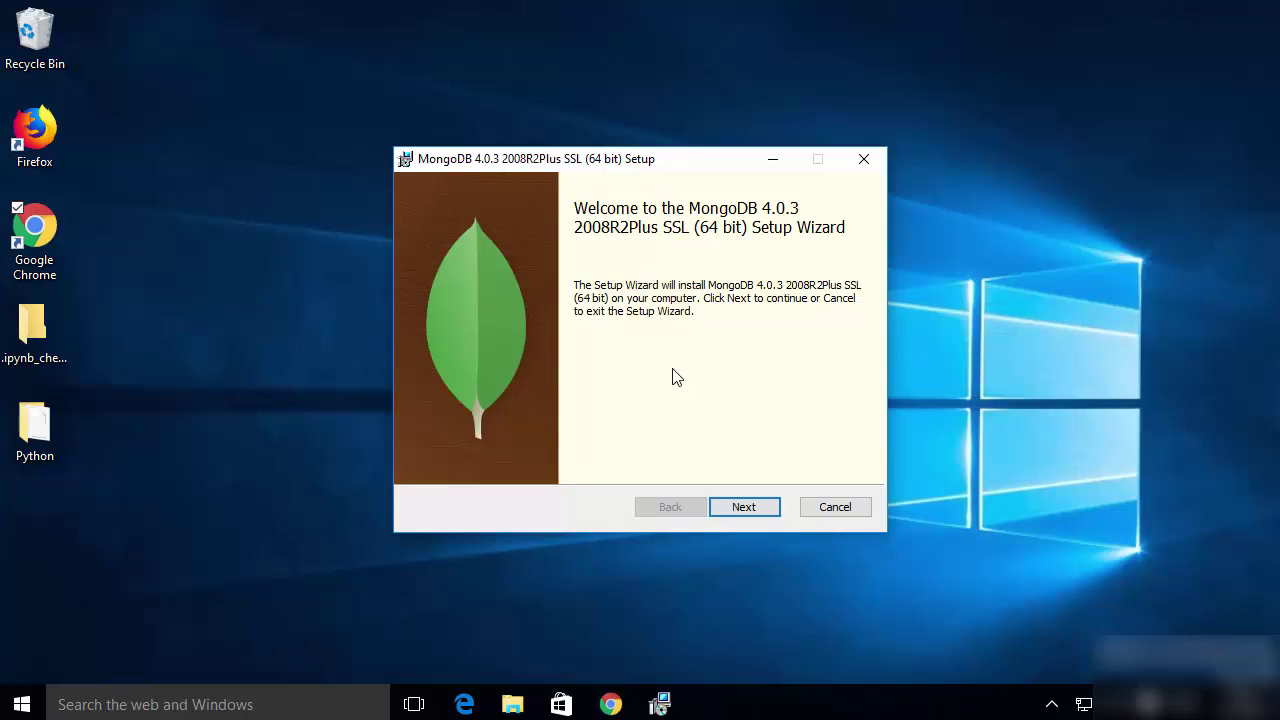
Step: Accept the MongoDB license agreement and choose the Complete setup type
{"action": "left_click", "coordinate": [741, 510]}
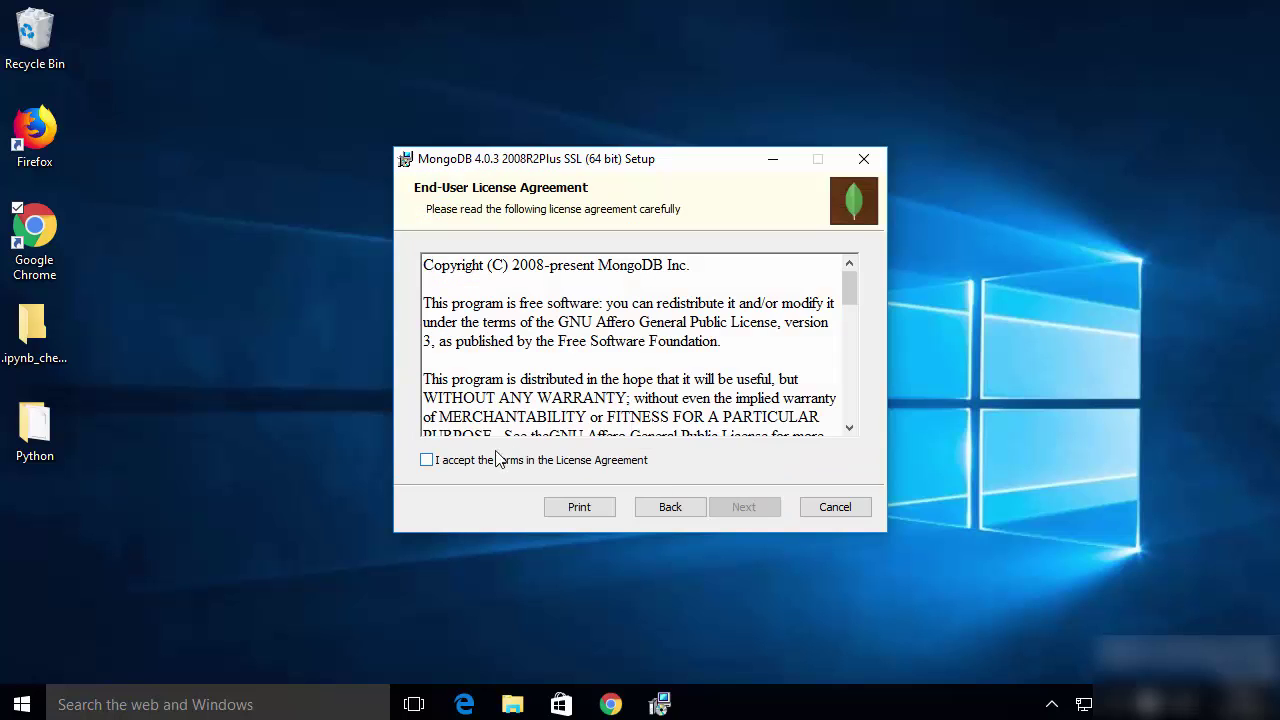
{"action": "left_click", "coordinate": [436, 465]}
{"action": "left_click_drag", "start_coordinate": [854, 295], "coordinate": [850, 332]}
{"action": "left_click", "coordinate": [743, 505]}
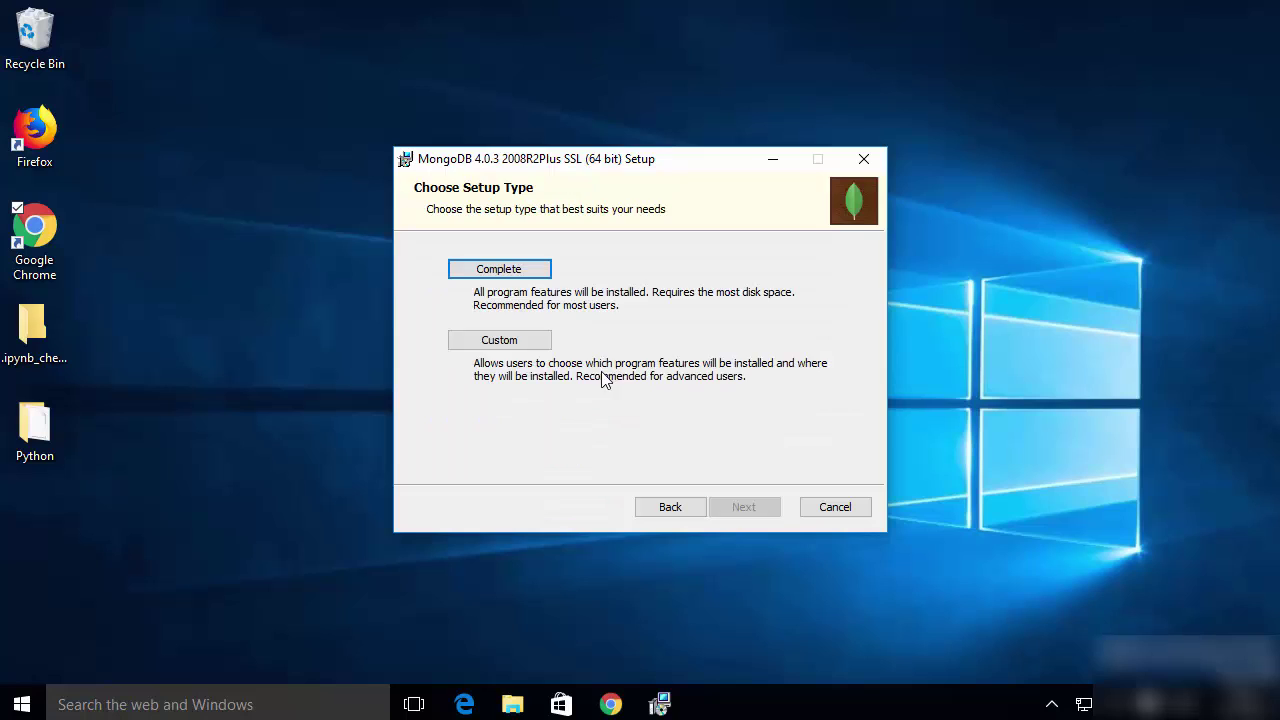
{"action": "left_click", "coordinate": [500, 278]}
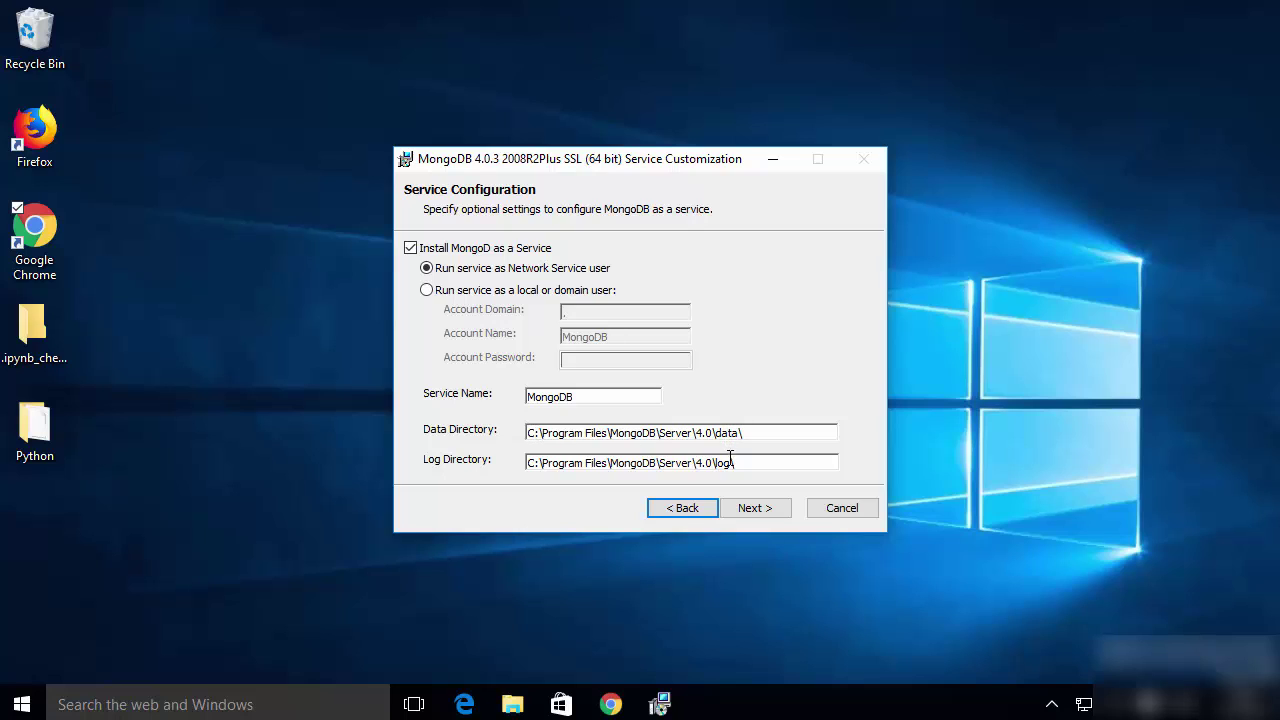
Step: Keep the default data and log directories under C:\Program Files\MongoDB\Server\4.0 and install with Compass
{"action": "left_click_drag", "start_coordinate": [749, 462], "coordinate": [594, 458]}
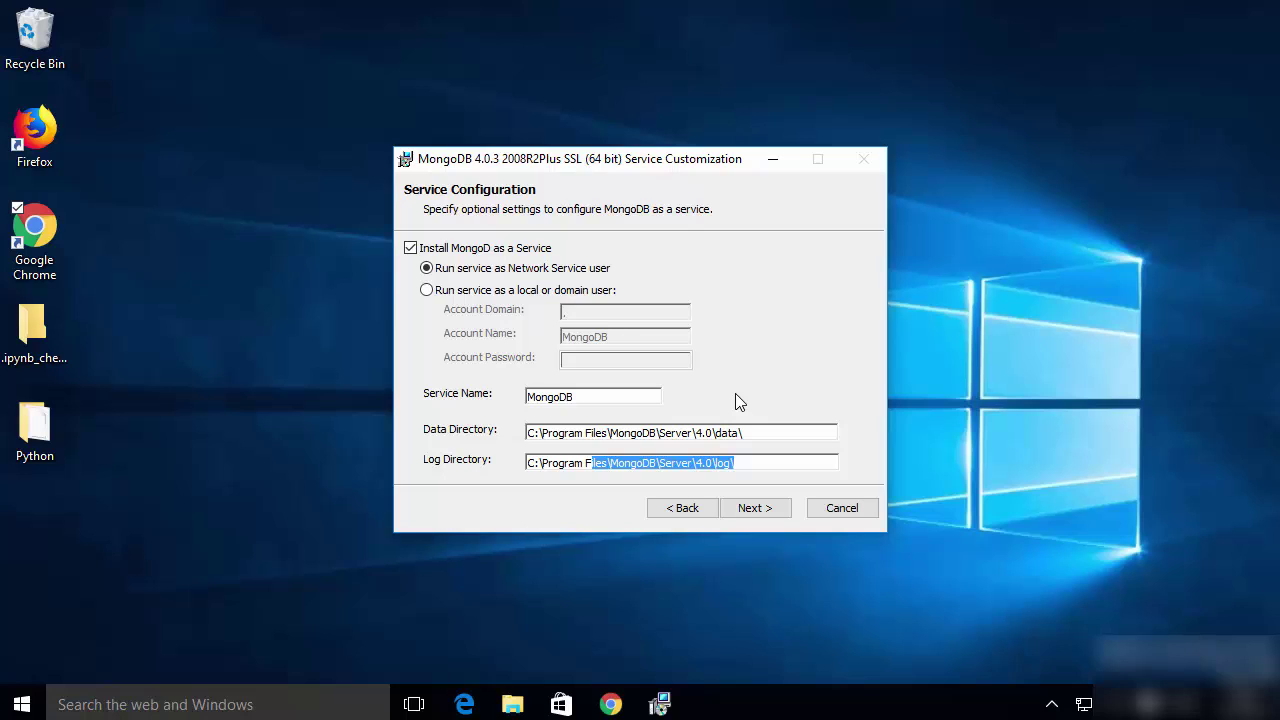
{"action": "left_click", "coordinate": [754, 508]}
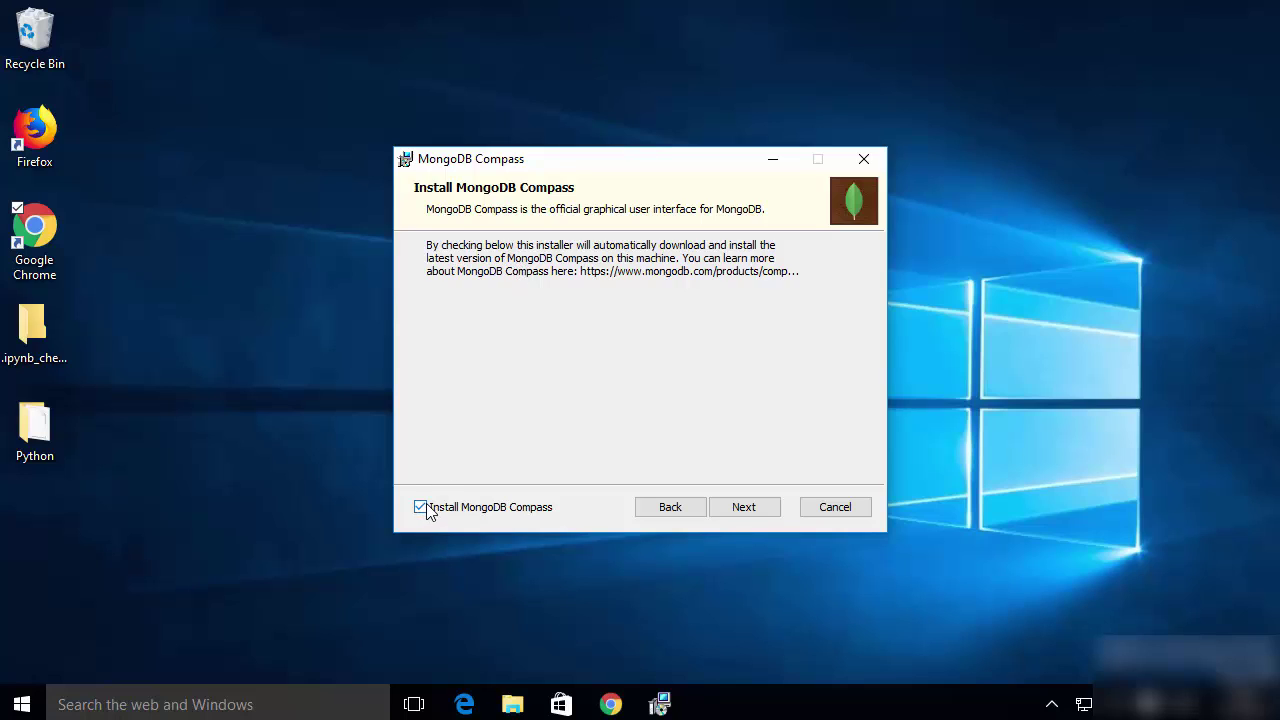
{"action": "left_click", "coordinate": [740, 514]}
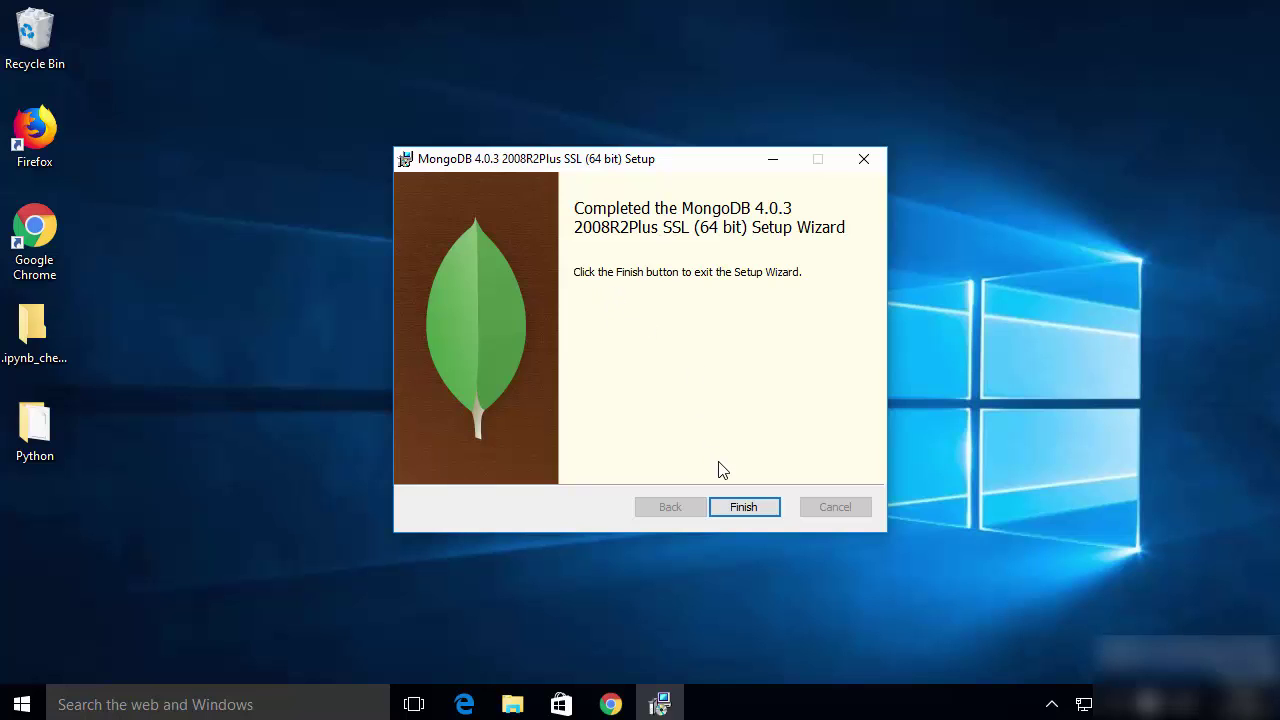
Step: Close the completed MongoDB 4.0.3 installer and open File Explorer at This PC
{"action": "left_click", "coordinate": [741, 507]}
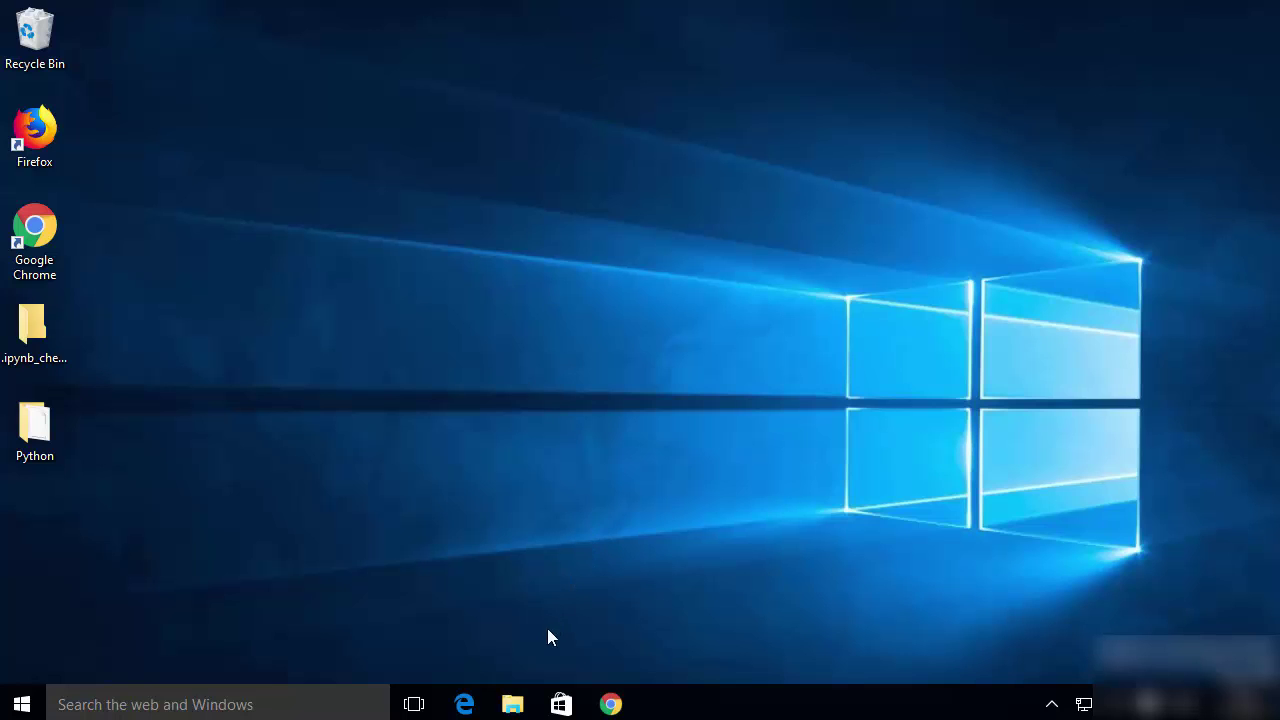
{"action": "left_click", "coordinate": [512, 702]}
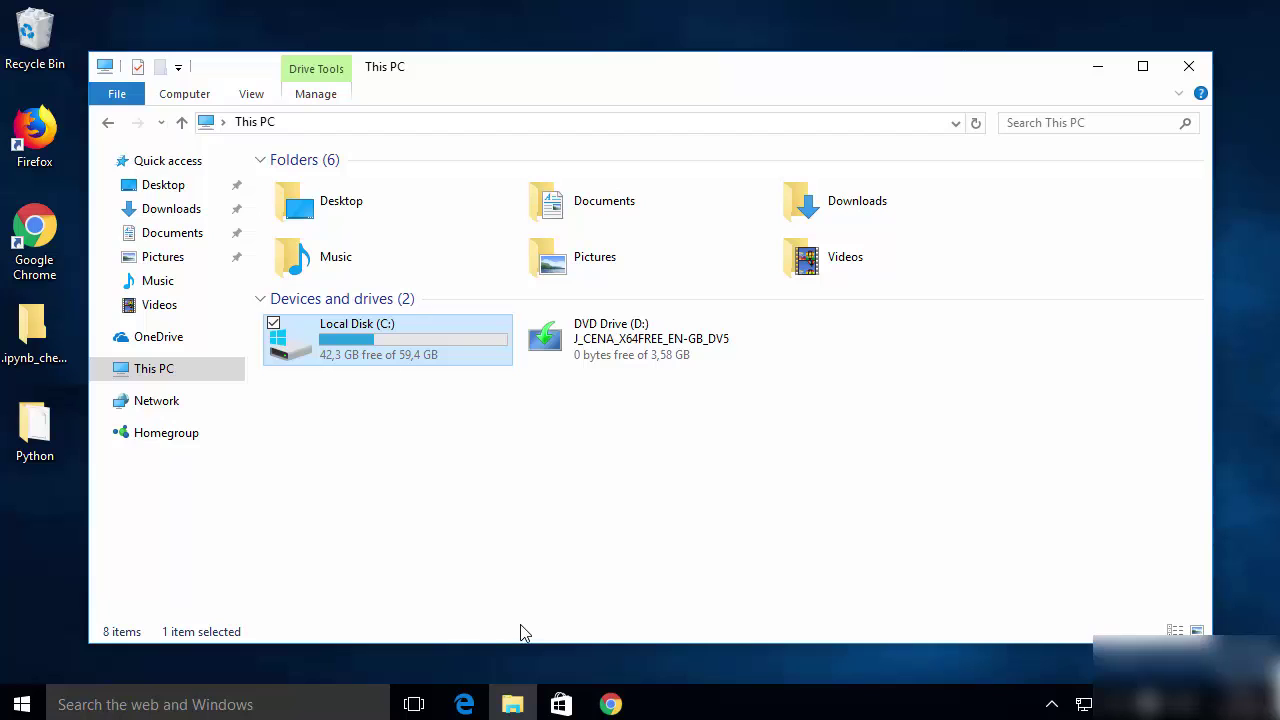
Step: Navigate to C:\Program Files\MongoDB\Server\4.0\bin and select its full path in the address bar
{"action": "left_click", "coordinate": [409, 421]}
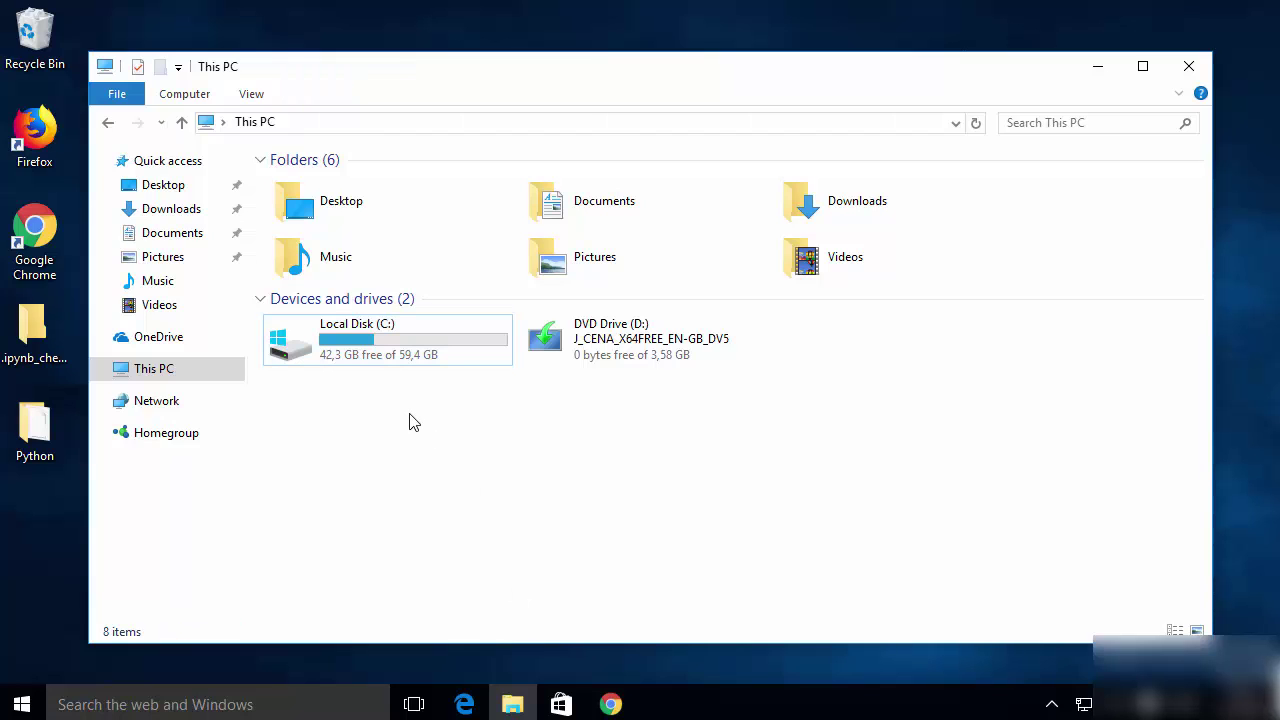
{"action": "double_click", "coordinate": [300, 330]}
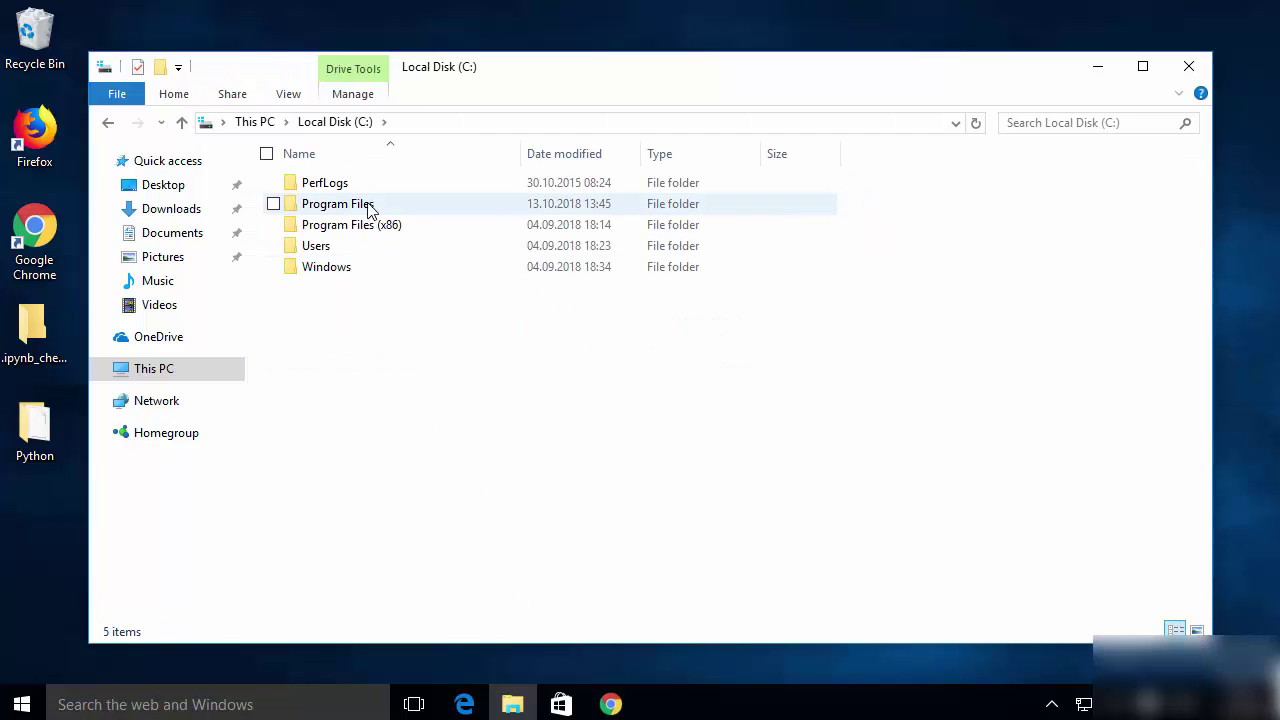
{"action": "double_click", "coordinate": [369, 205]}
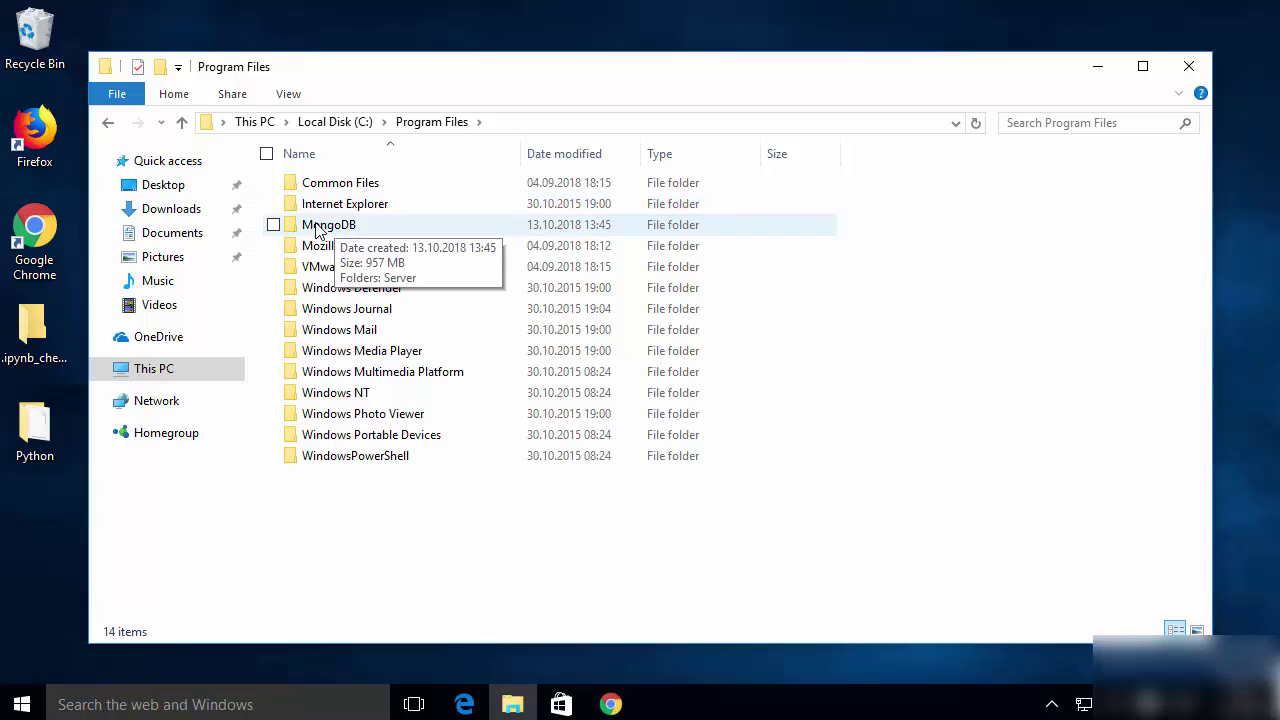
{"action": "double_click", "coordinate": [322, 228]}
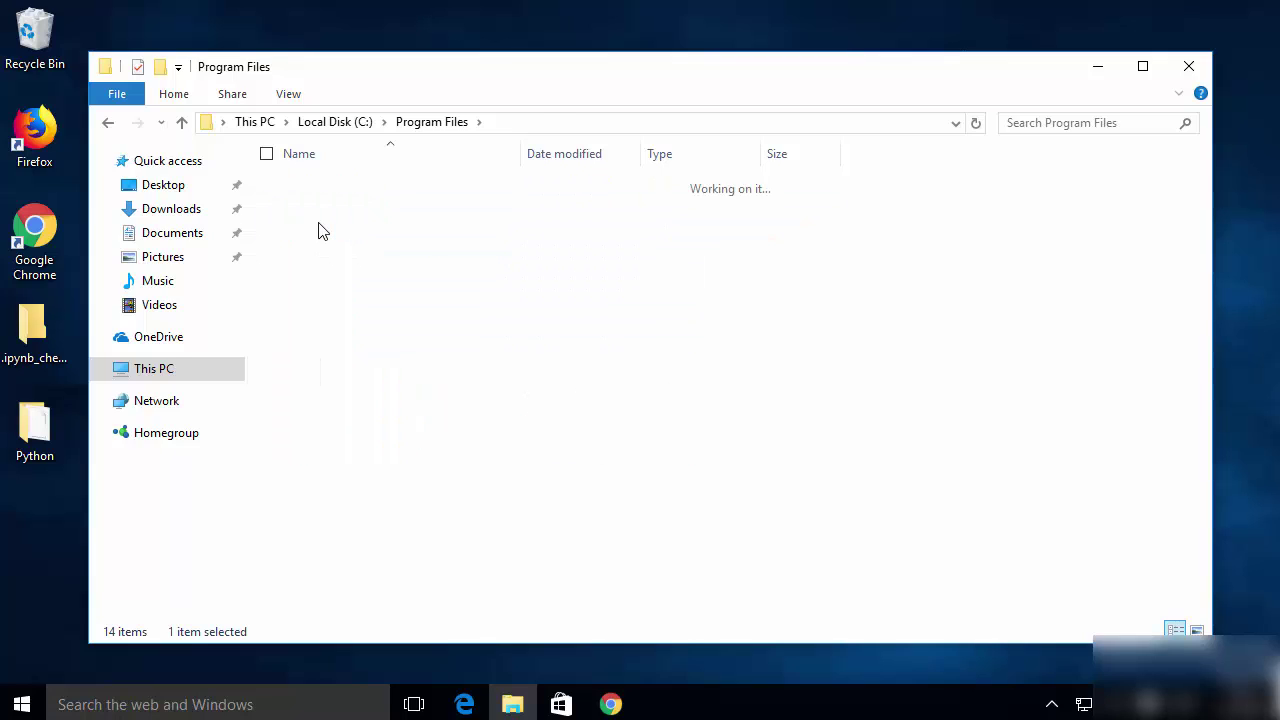
{"action": "double_click", "coordinate": [322, 185]}
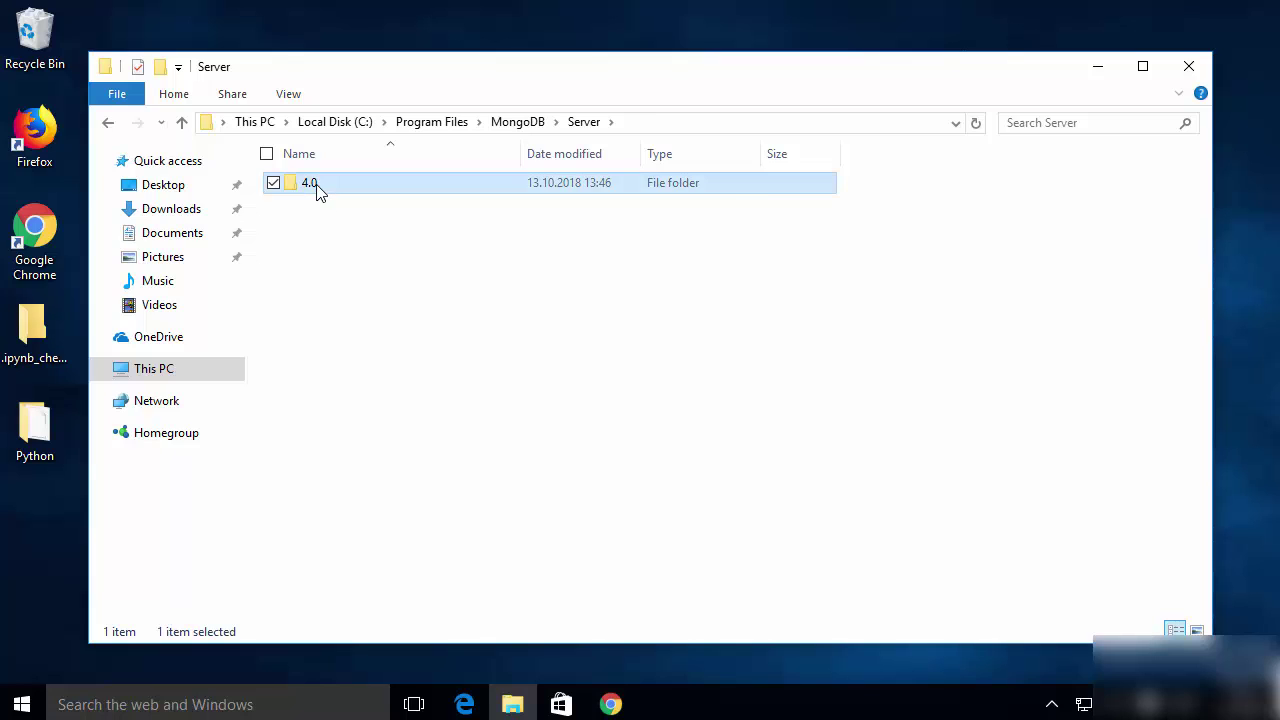
{"action": "double_click", "coordinate": [310, 183]}
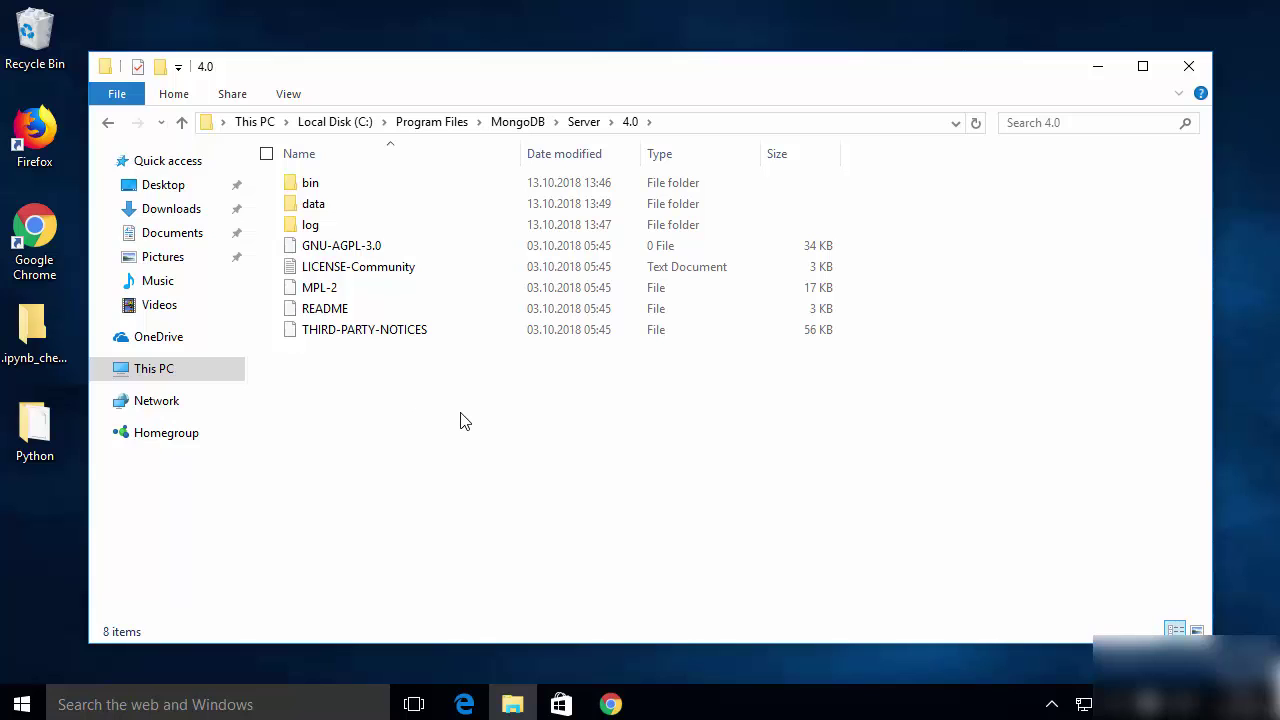
{"action": "left_click_drag", "start_coordinate": [486, 418], "coordinate": [306, 178]}
{"action": "left_click", "coordinate": [360, 428]}
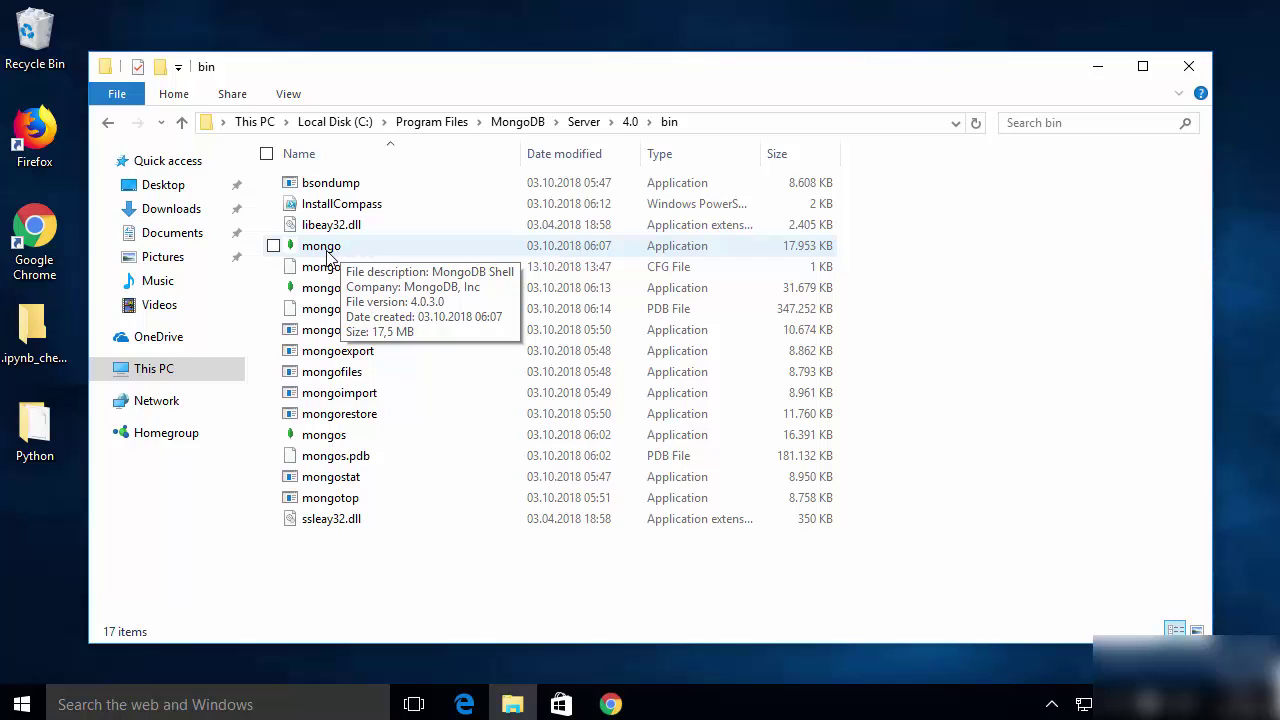
{"action": "left_click", "coordinate": [716, 128]}
{"action": "key", "text": "ctrl+c"}
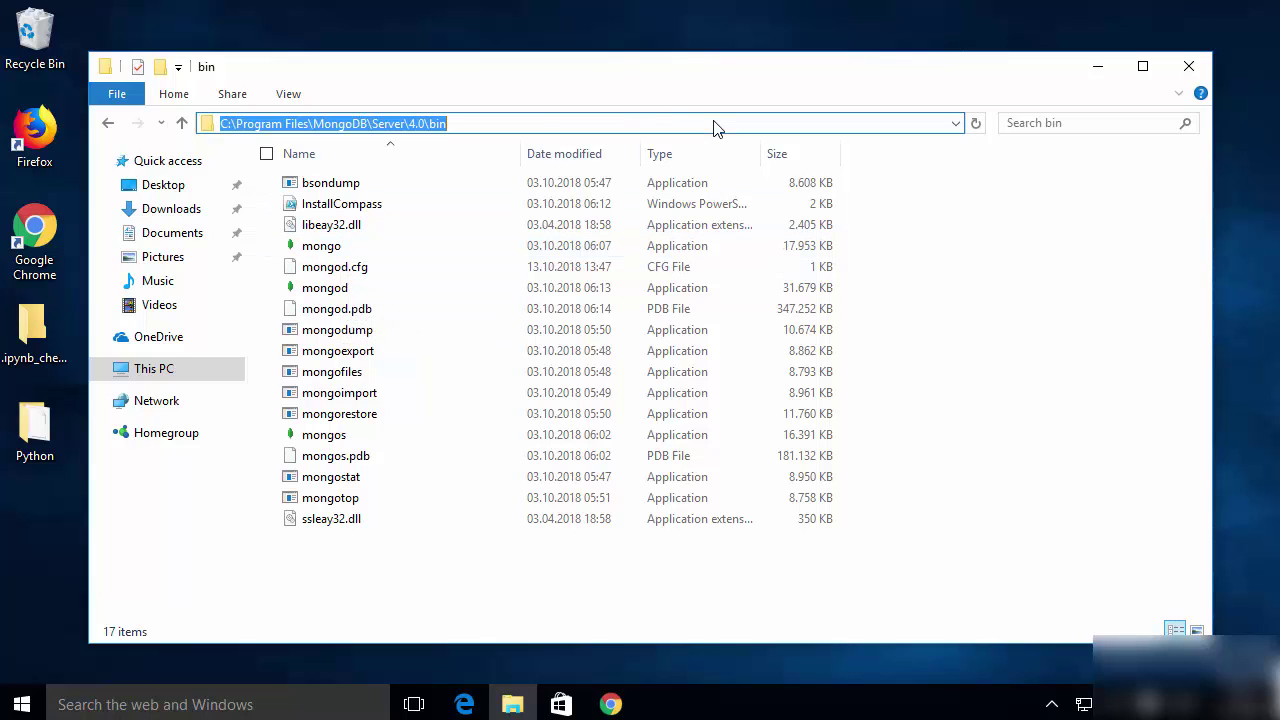
{"action": "left_click", "coordinate": [608, 656]}
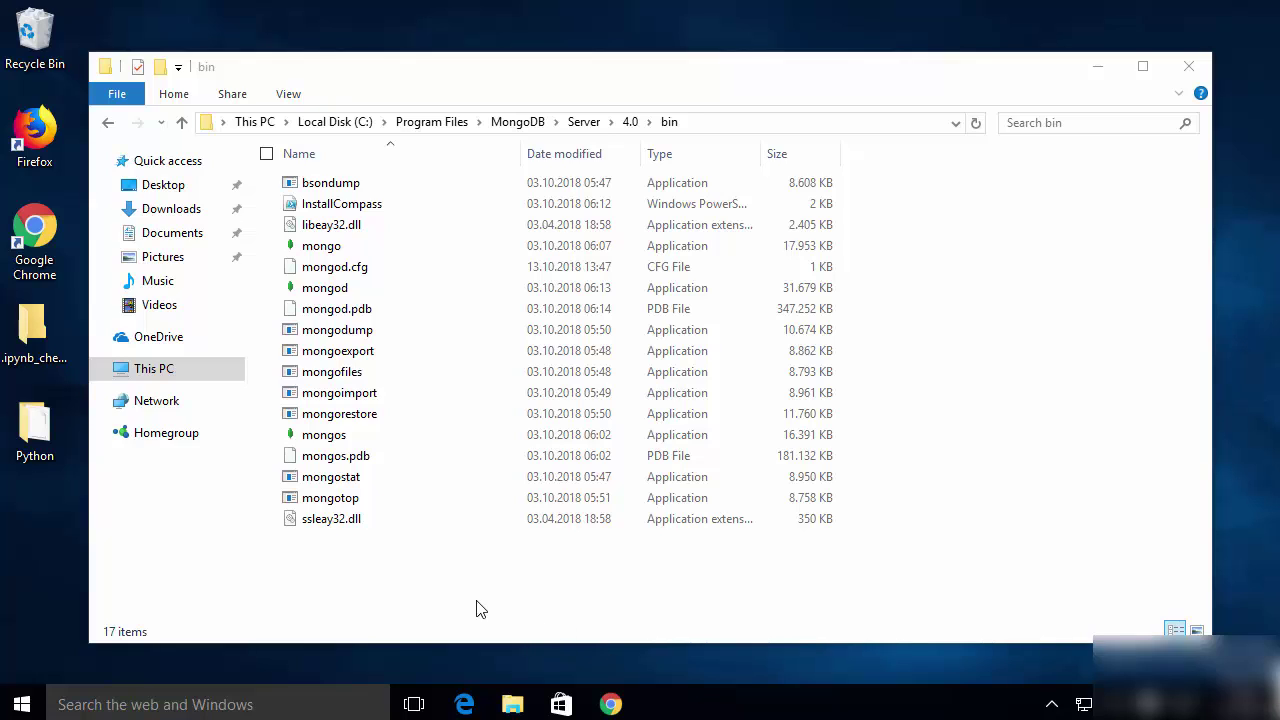
Step: Open a new Command Prompt window from the Start right-click menu and enlarge it
{"action": "right_click", "coordinate": [24, 703]}
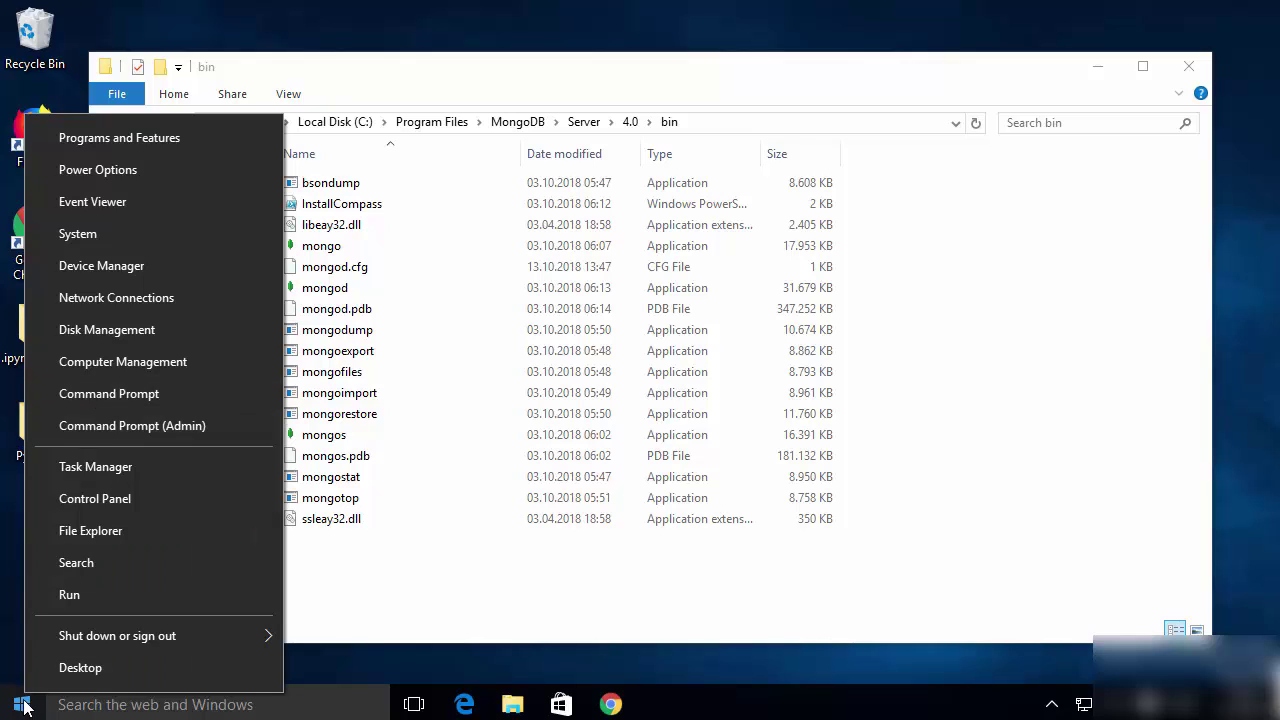
{"action": "left_click", "coordinate": [100, 398]}
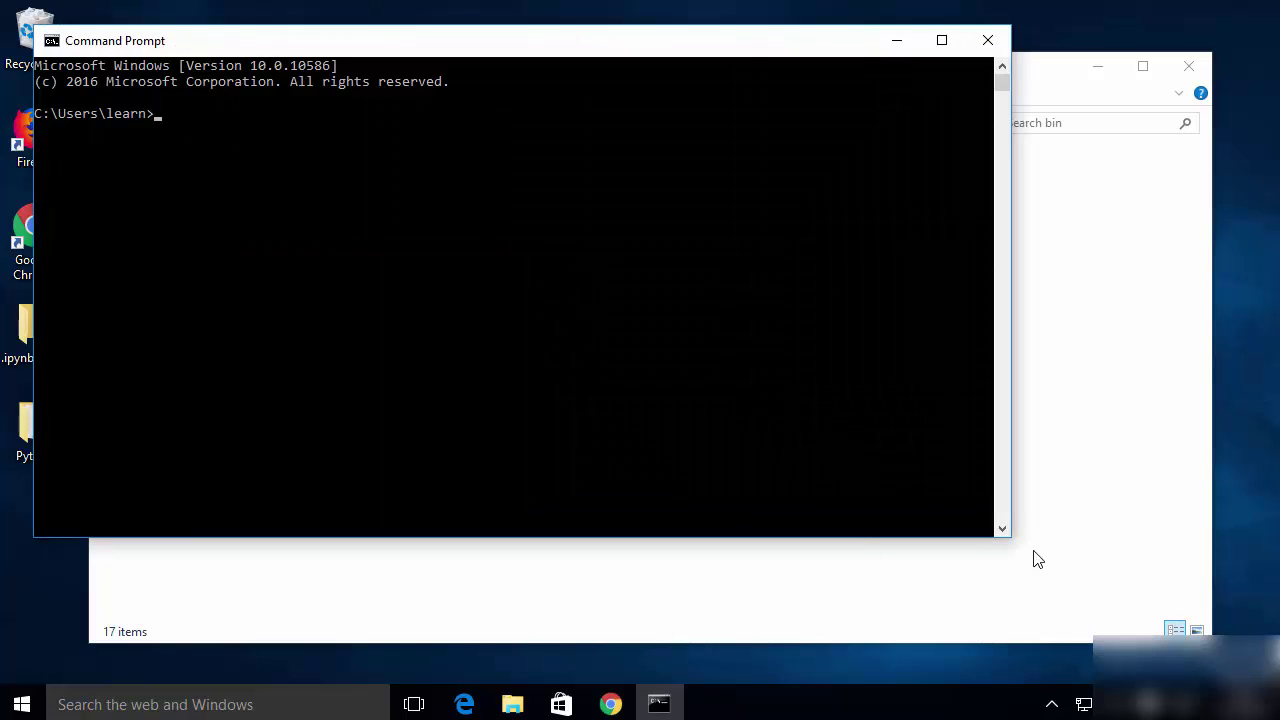
{"action": "left_click_drag", "start_coordinate": [1008, 540], "coordinate": [1148, 638]}
Step: Change directory to C:\Program Files\MongoDB\Server\4.0\bin by pasting the copied path after cd
{"action": "left_click", "coordinate": [404, 210]}
{"action": "type", "text": "cd"}
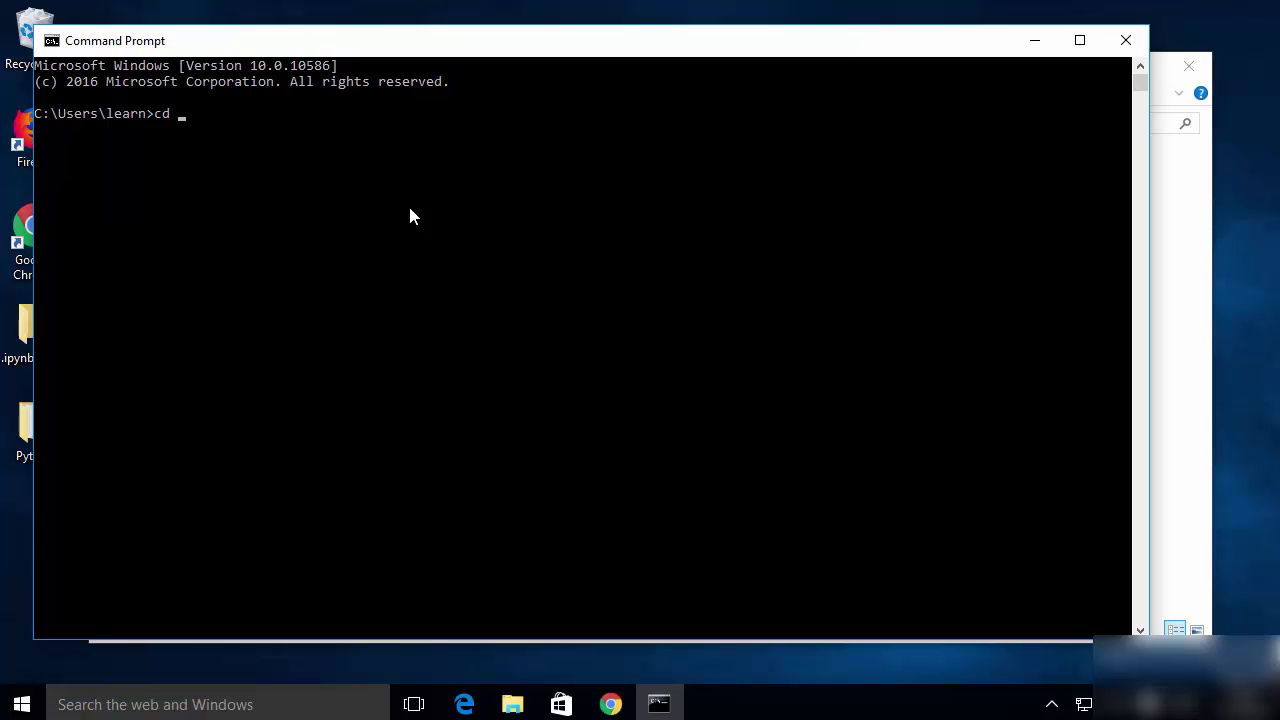
{"action": "left_click", "coordinate": [1182, 458]}
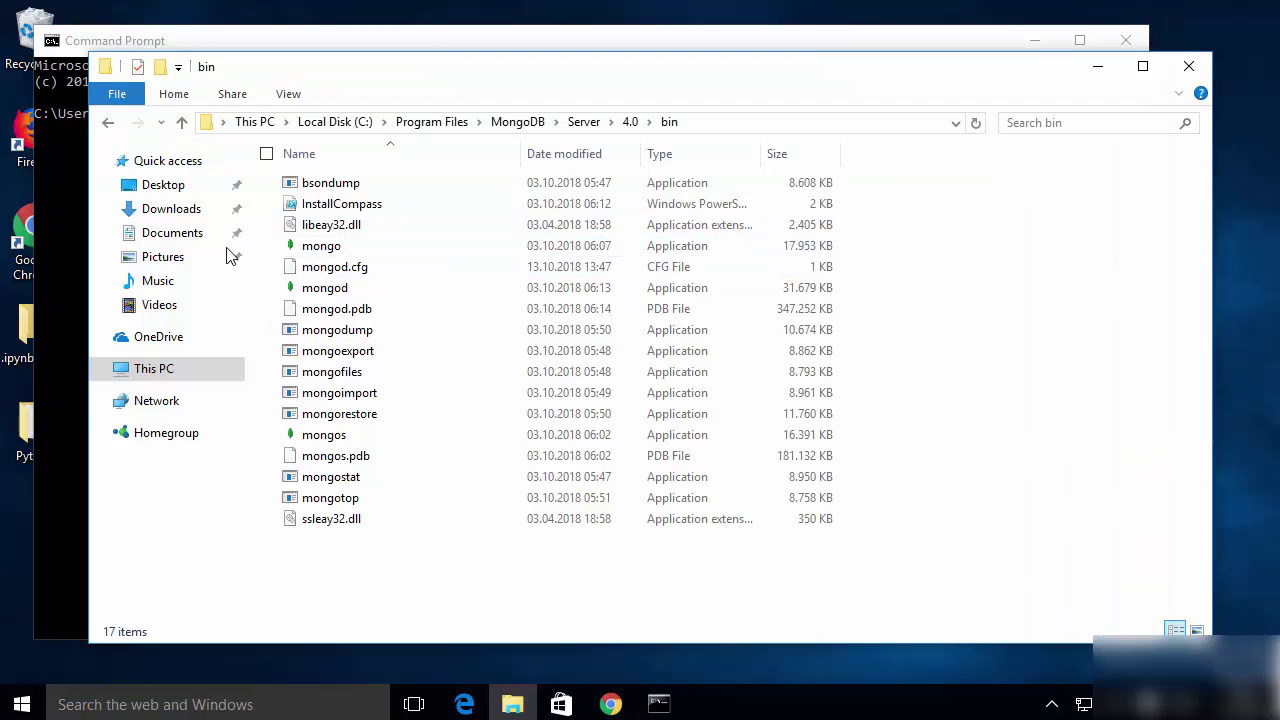
{"action": "key", "text": "alt+Tab"}
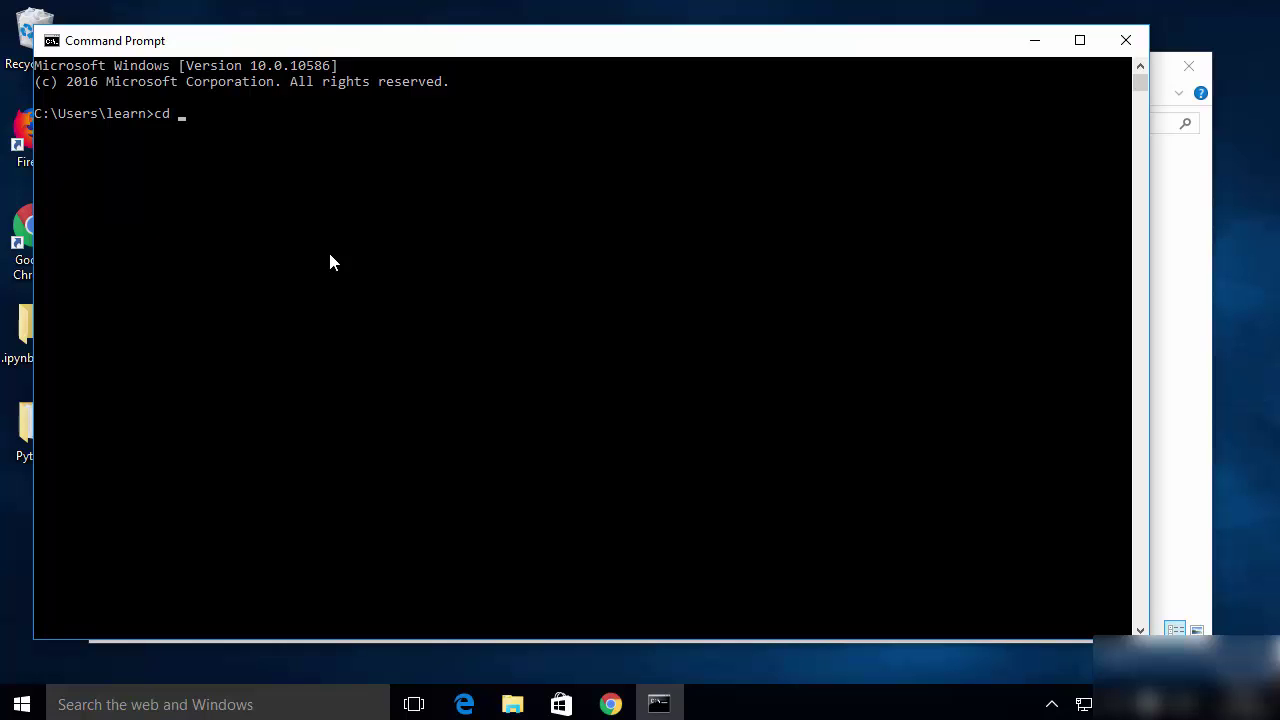
{"action": "key", "text": "ctrl+v"}
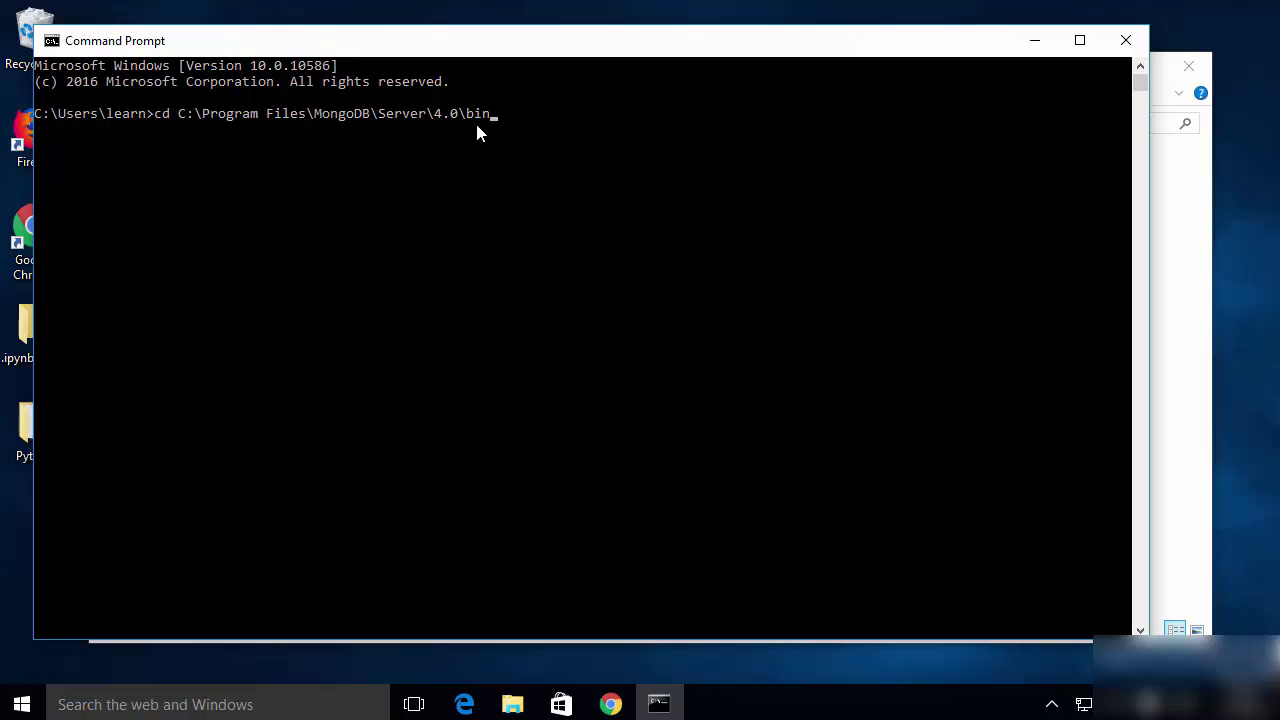
{"action": "key", "text": "Return"}
{"action": "left_click", "coordinate": [446, 177]}
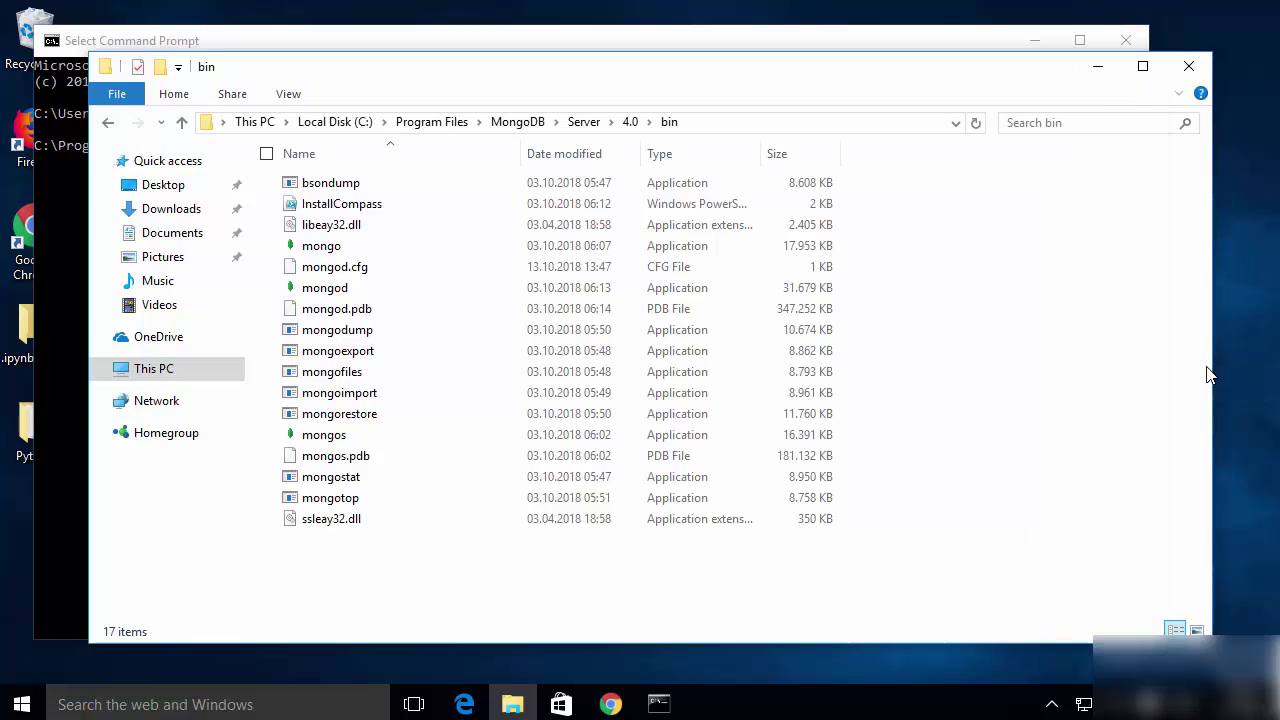
{"action": "left_click", "coordinate": [1207, 369]}
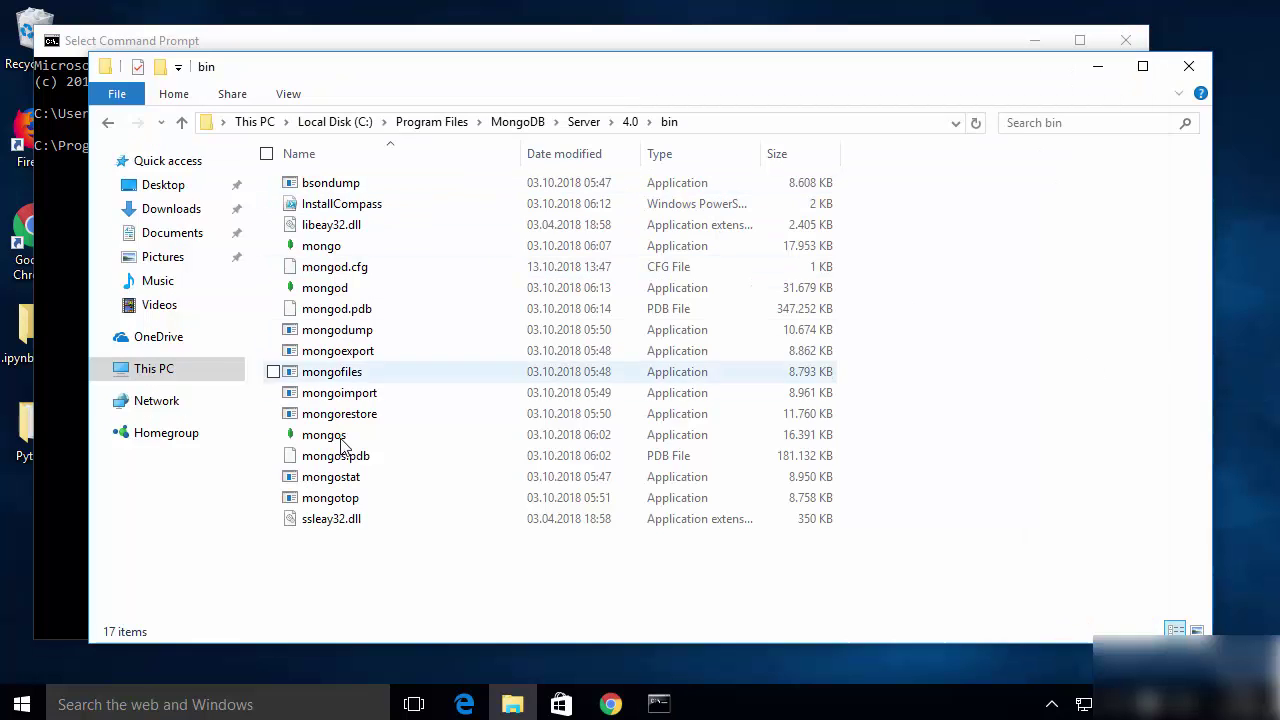
{"action": "left_click", "coordinate": [63, 313]}
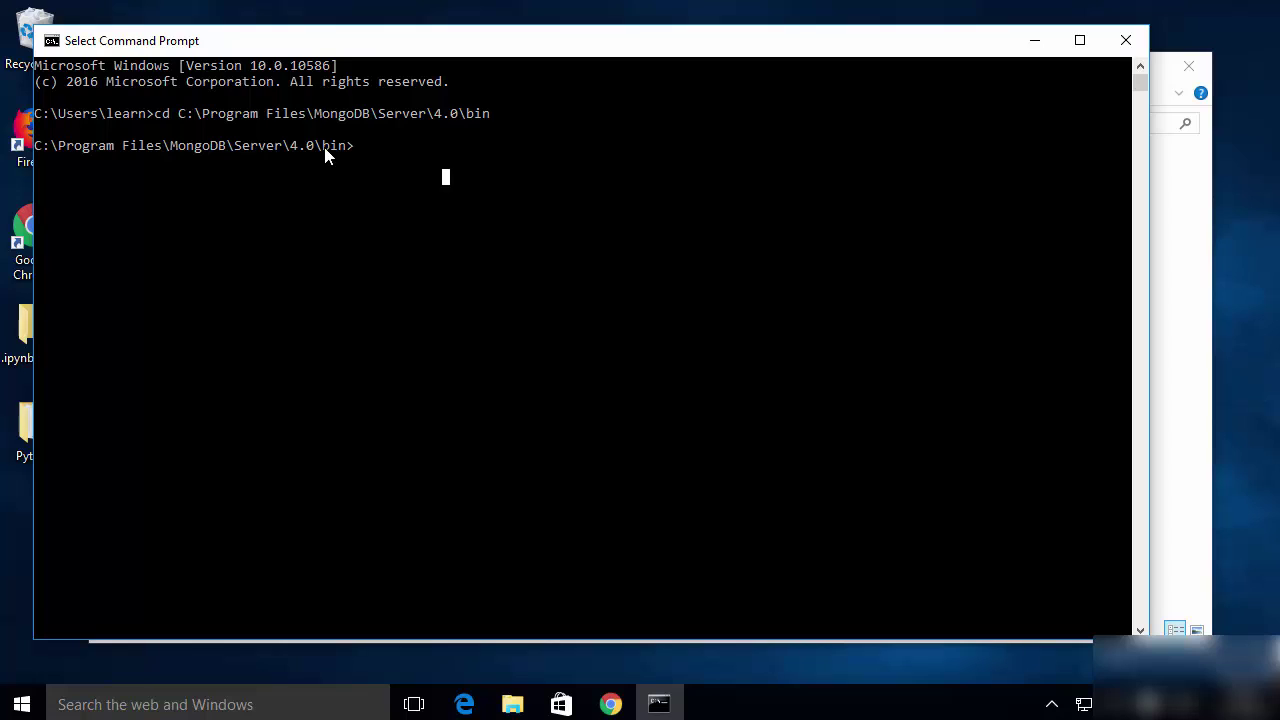
{"action": "left_click", "coordinate": [361, 151]}
Step: Run mongod and find it fails because the C:\data\db\ directory is missing
{"action": "type", "text": "mon"}
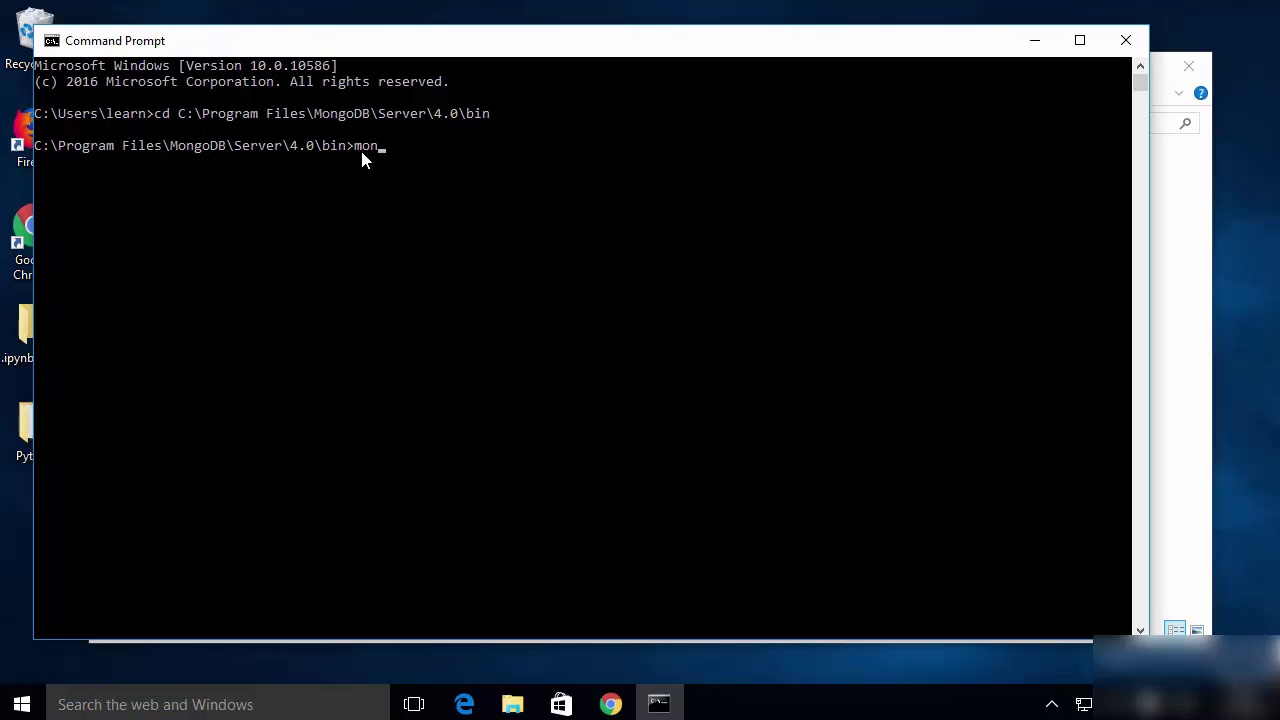
{"action": "type", "text": "god"}
{"action": "key", "text": "Return"}
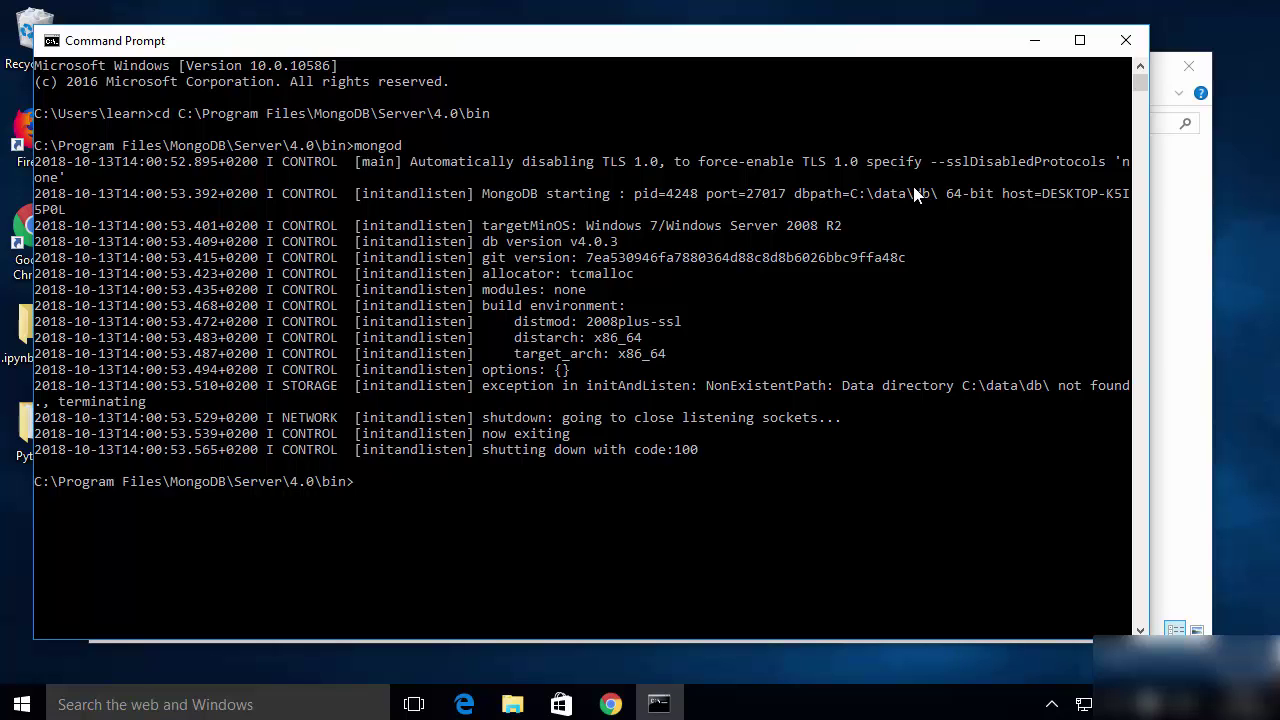
{"action": "left_click", "coordinate": [1080, 40]}
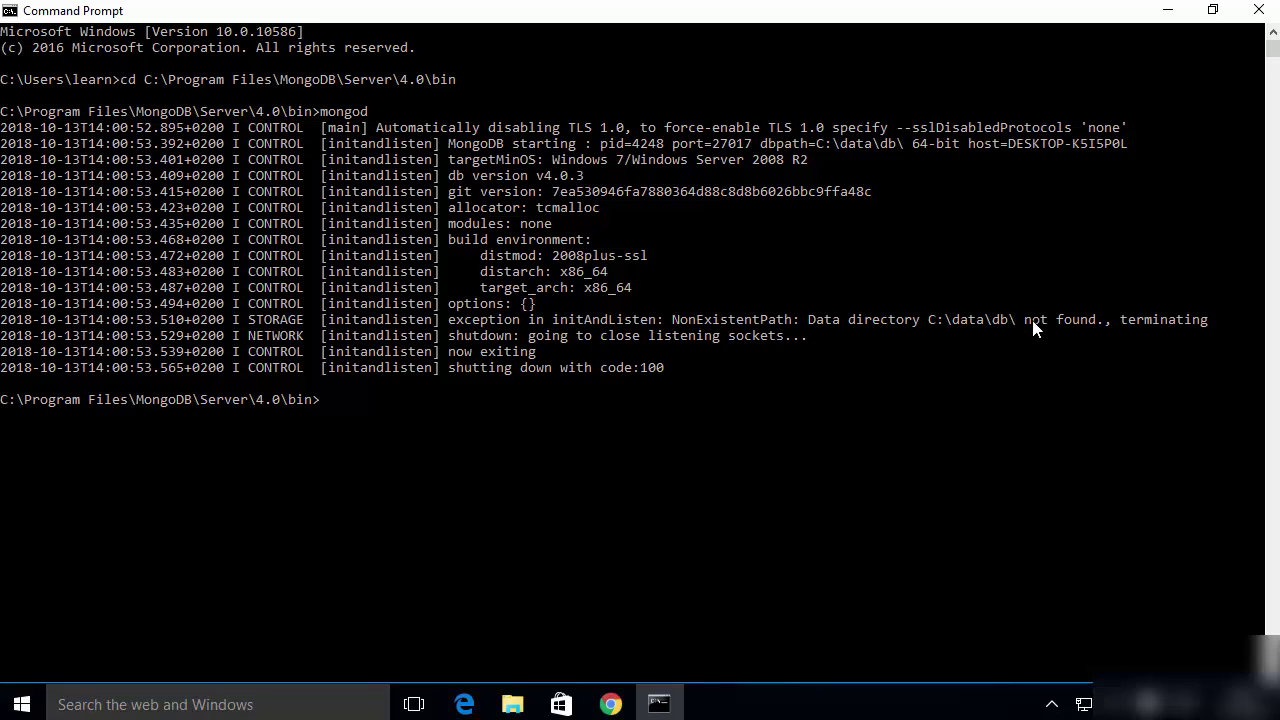
{"action": "left_click_drag", "start_coordinate": [953, 330], "coordinate": [978, 330]}
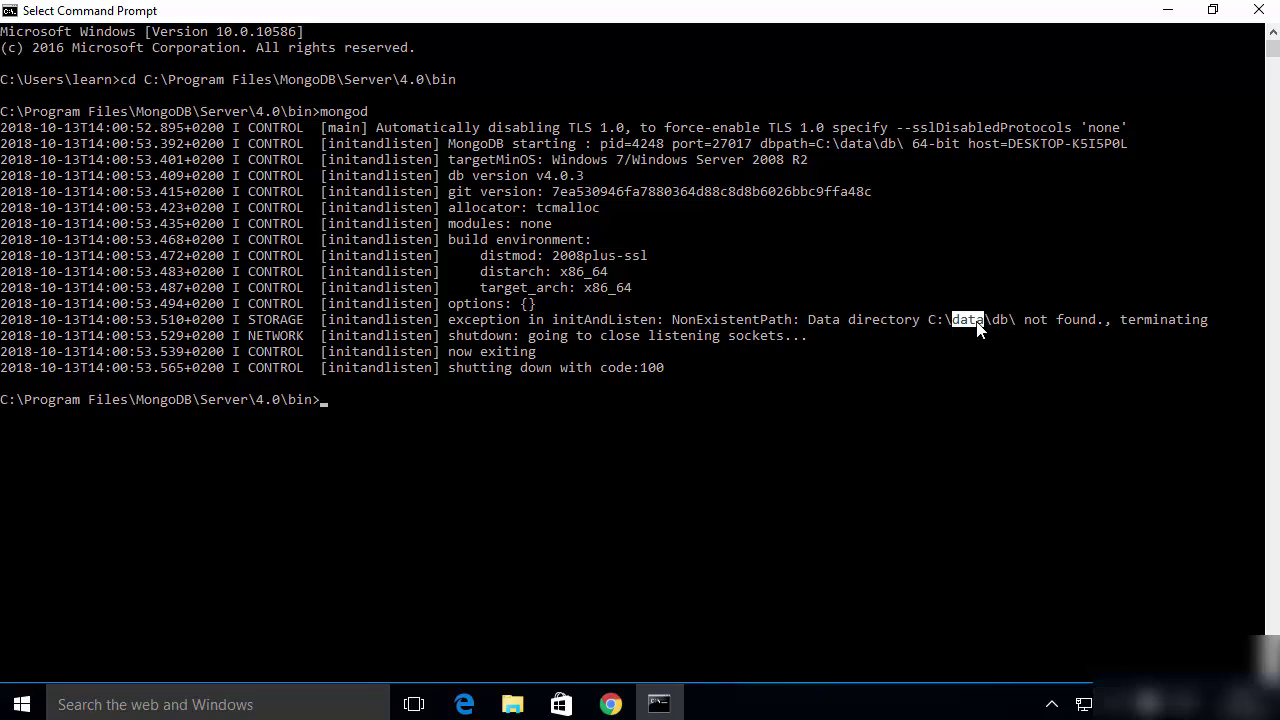
{"action": "double_click", "coordinate": [998, 325]}
{"action": "left_click", "coordinate": [513, 704]}
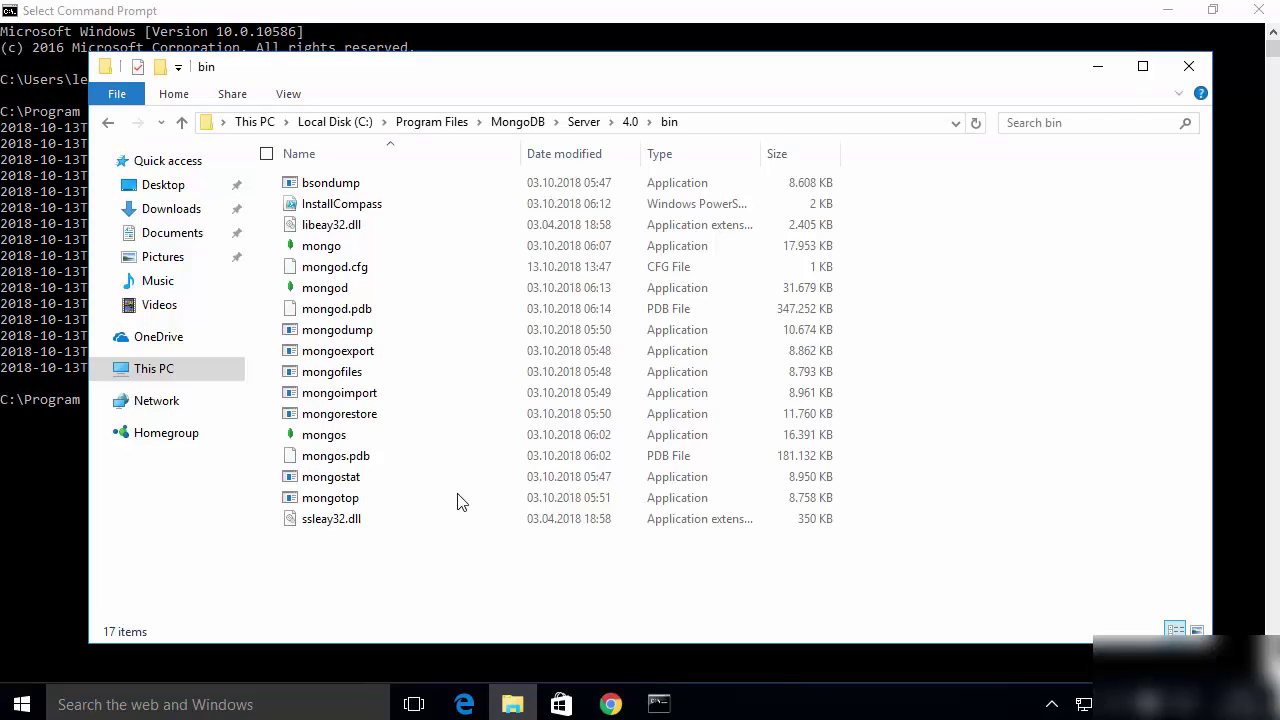
Step: Create a new folder named data at the root of drive C:
{"action": "left_click", "coordinate": [334, 122]}
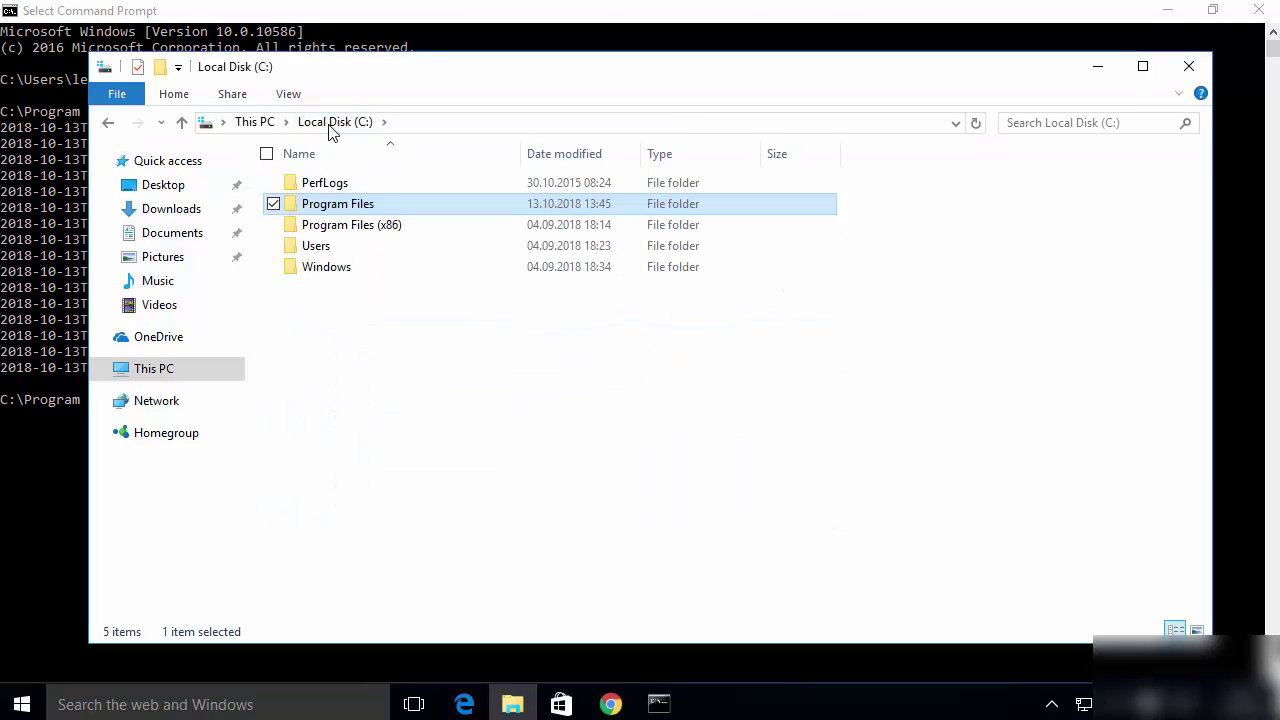
{"action": "left_click", "coordinate": [329, 310]}
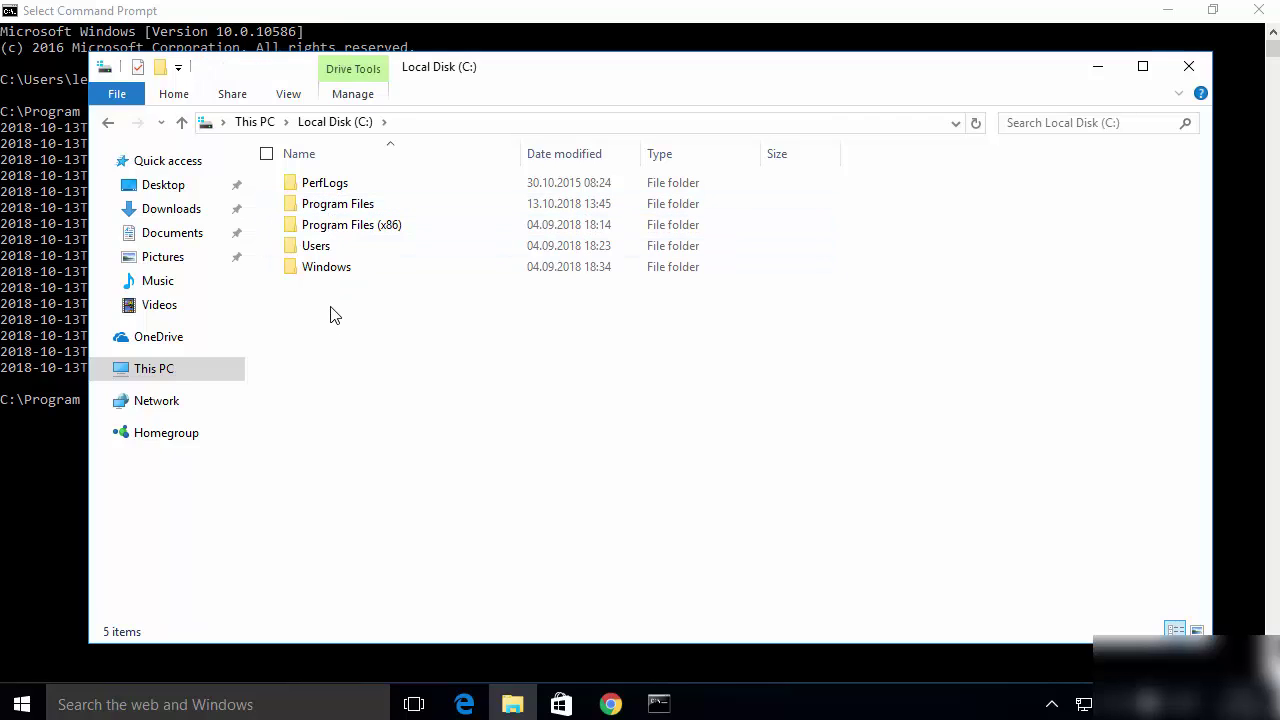
{"action": "right_click", "coordinate": [331, 309]}
{"action": "mouse_move", "coordinate": [287, 500]}
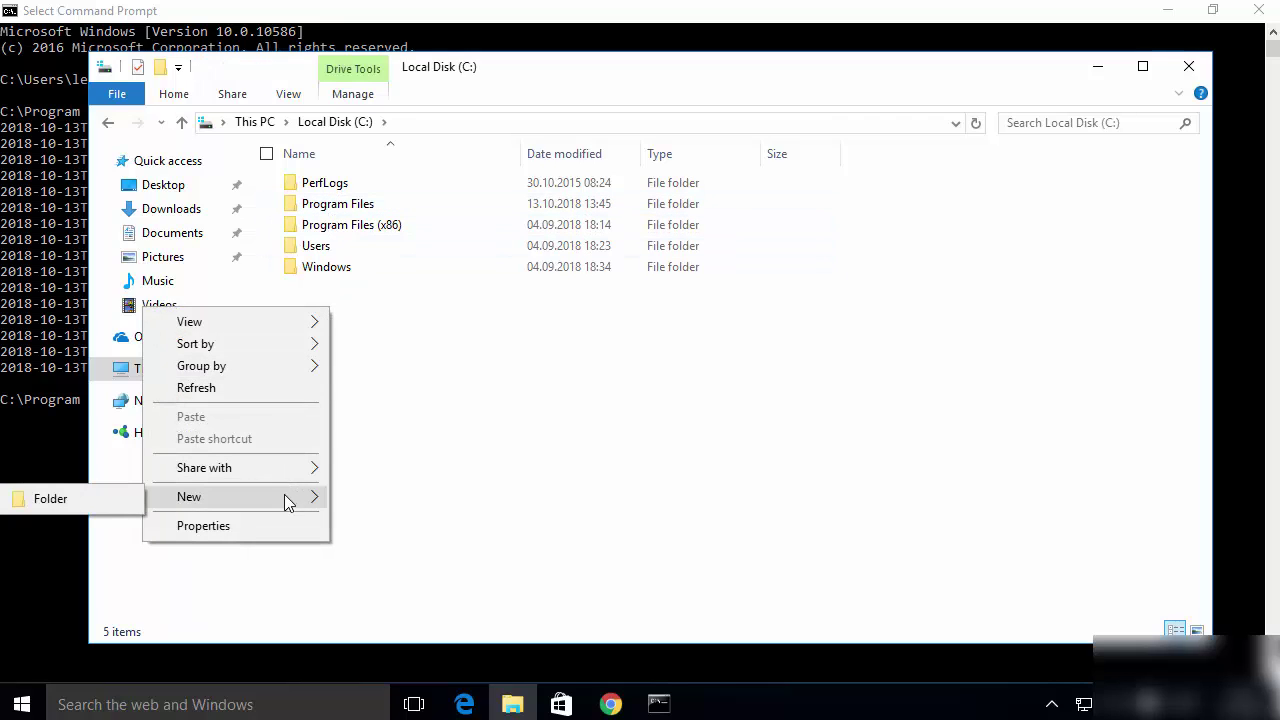
{"action": "left_click", "coordinate": [112, 501]}
{"action": "type", "text": "data"}
{"action": "key", "text": "Return"}
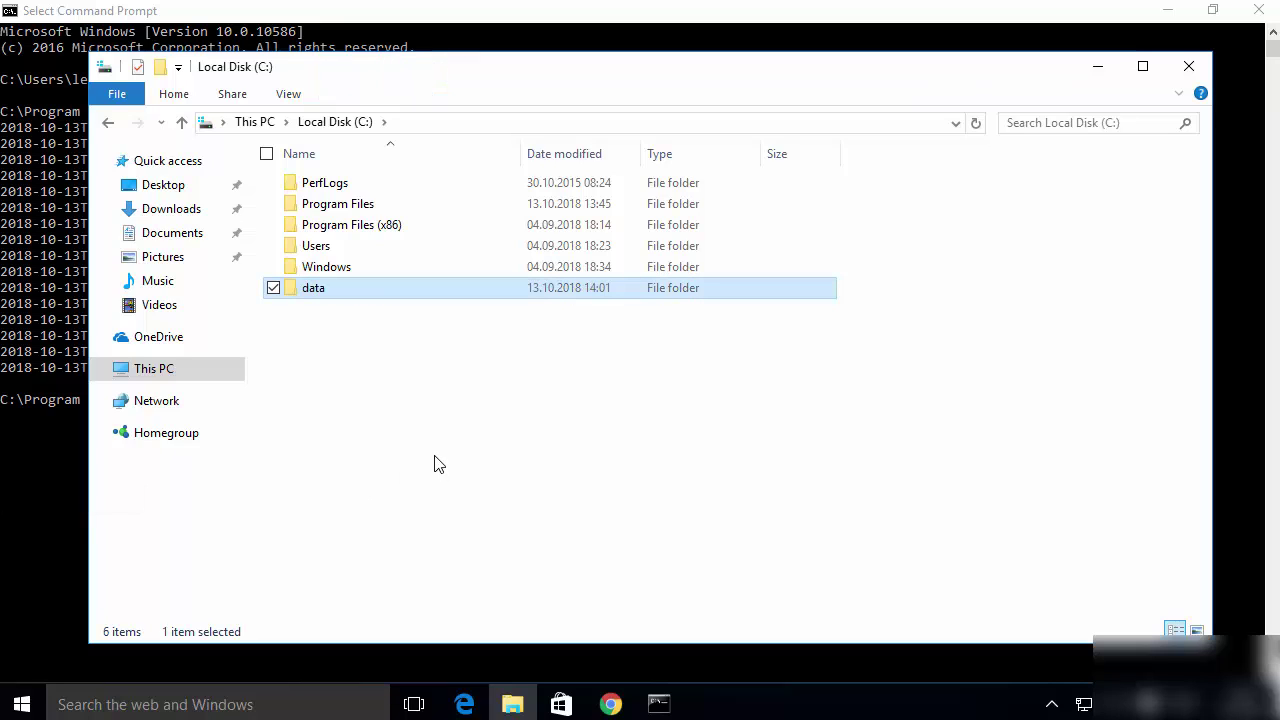
Step: Create a folder named db inside data, giving C:\data\db
{"action": "double_click", "coordinate": [385, 289]}
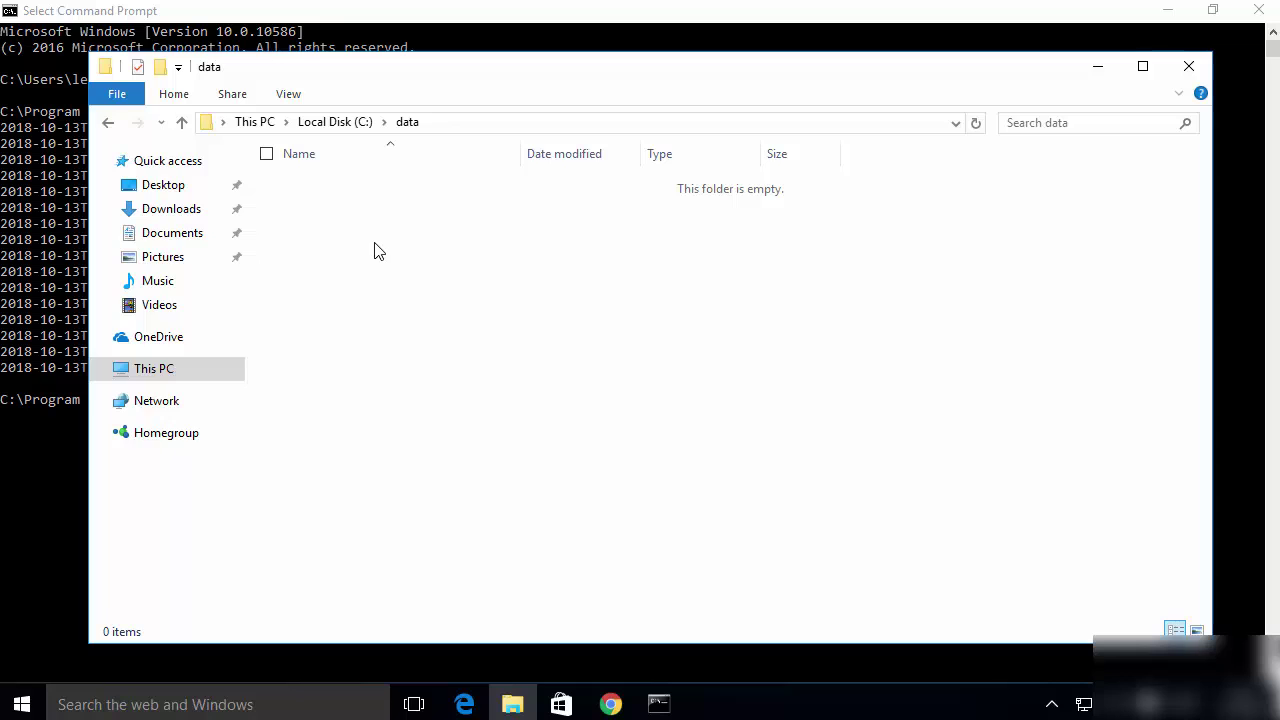
{"action": "right_click", "coordinate": [375, 245]}
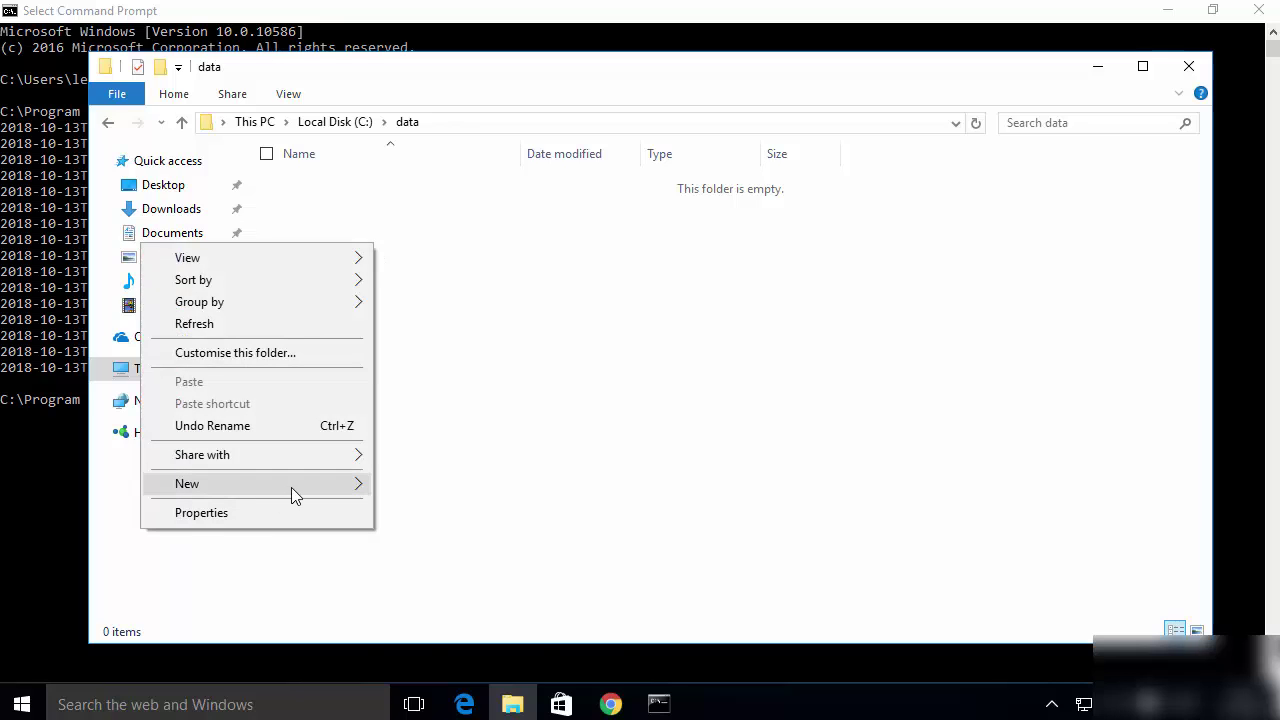
{"action": "mouse_move", "coordinate": [291, 487]}
{"action": "left_click", "coordinate": [413, 485]}
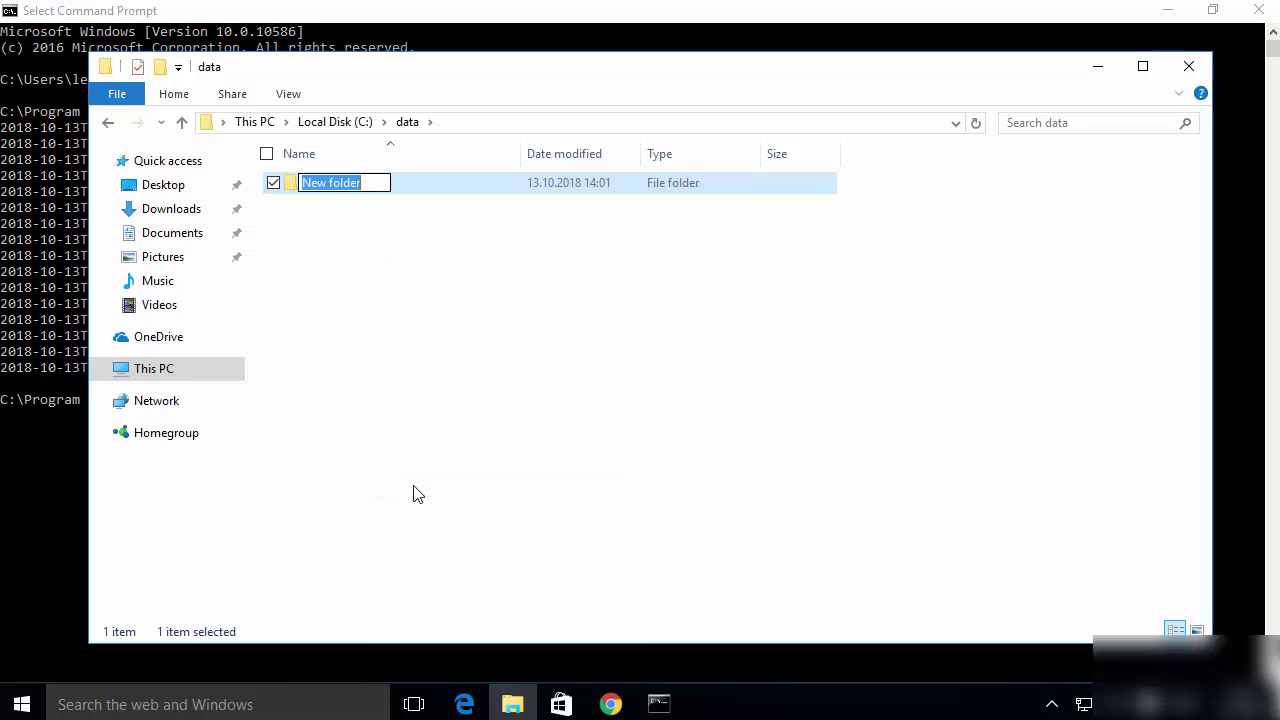
{"action": "type", "text": "db"}
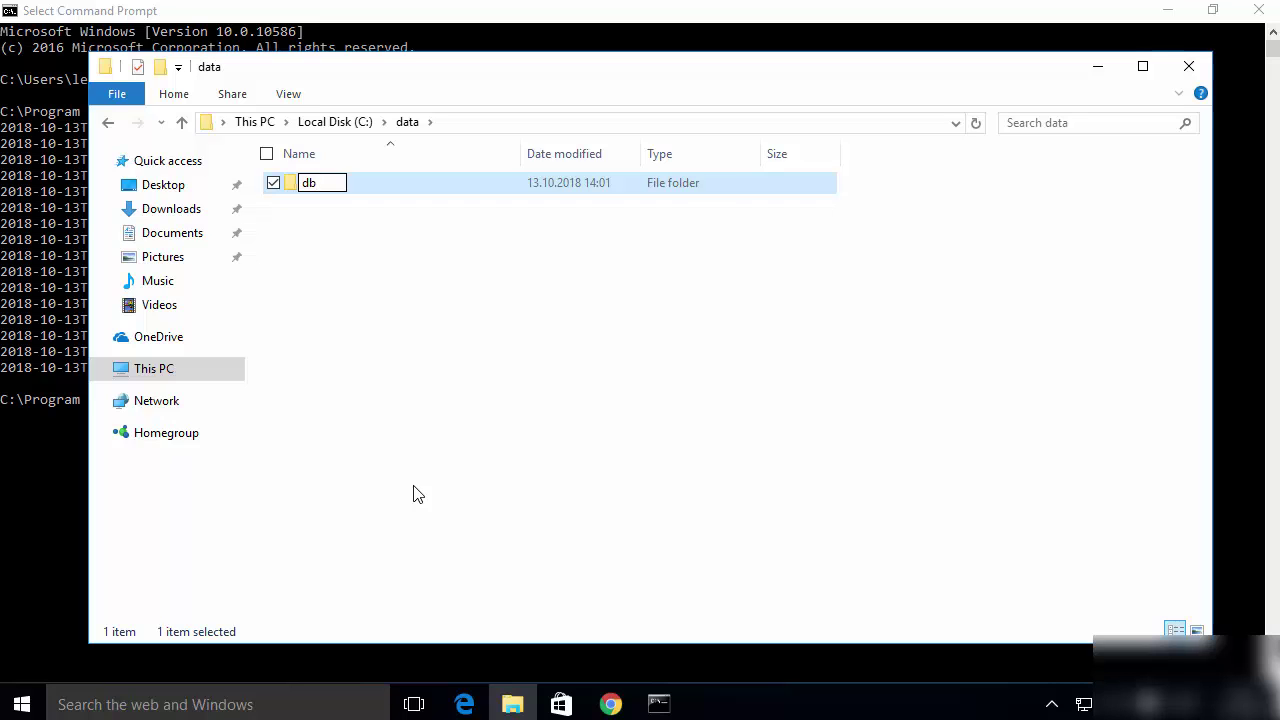
{"action": "key", "text": "Return"}
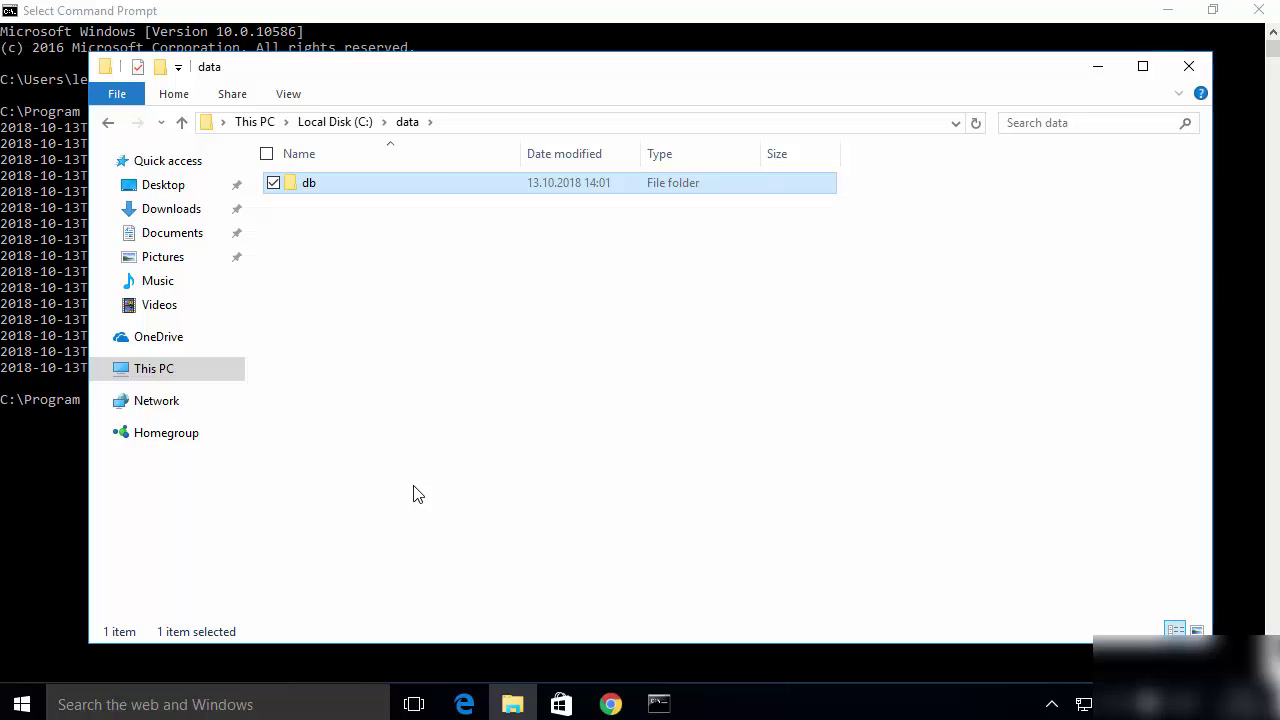
{"action": "left_click", "coordinate": [84, 392]}
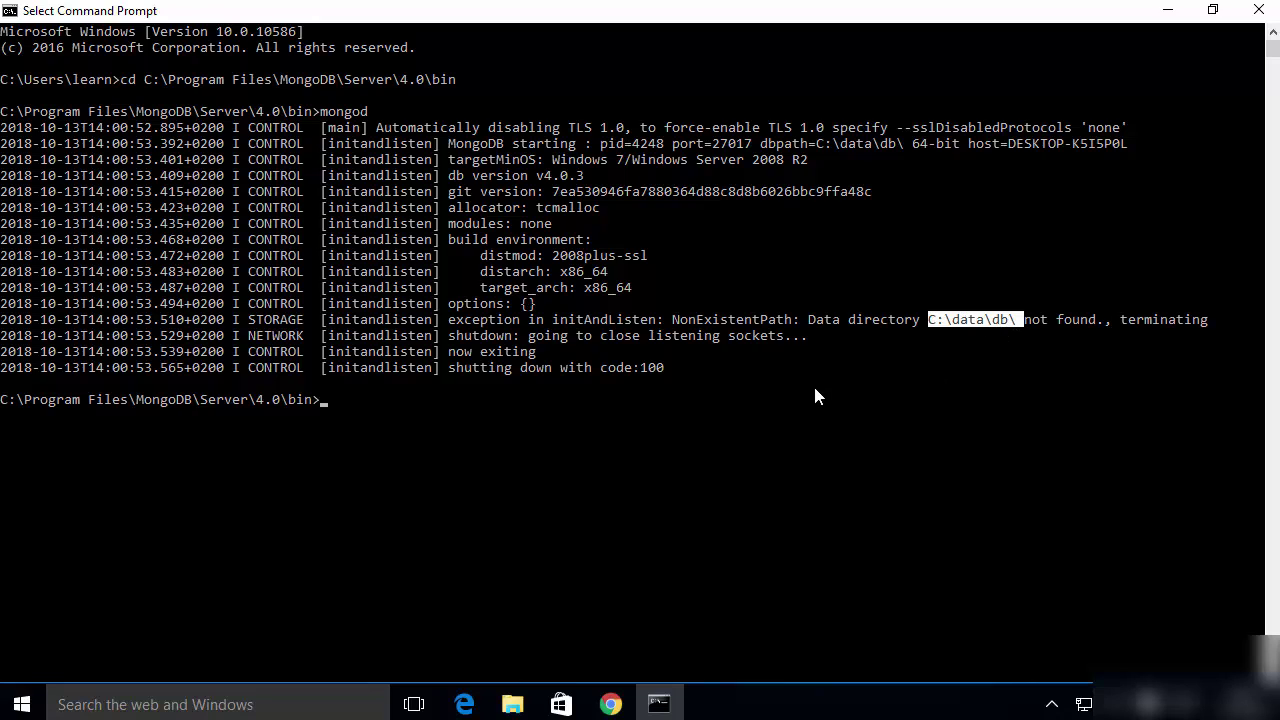
Step: Rerun mongod so it waits for connections on port 27017, and snap the console to the right
{"action": "right_click", "coordinate": [770, 400]}
{"action": "key", "text": "Up"}
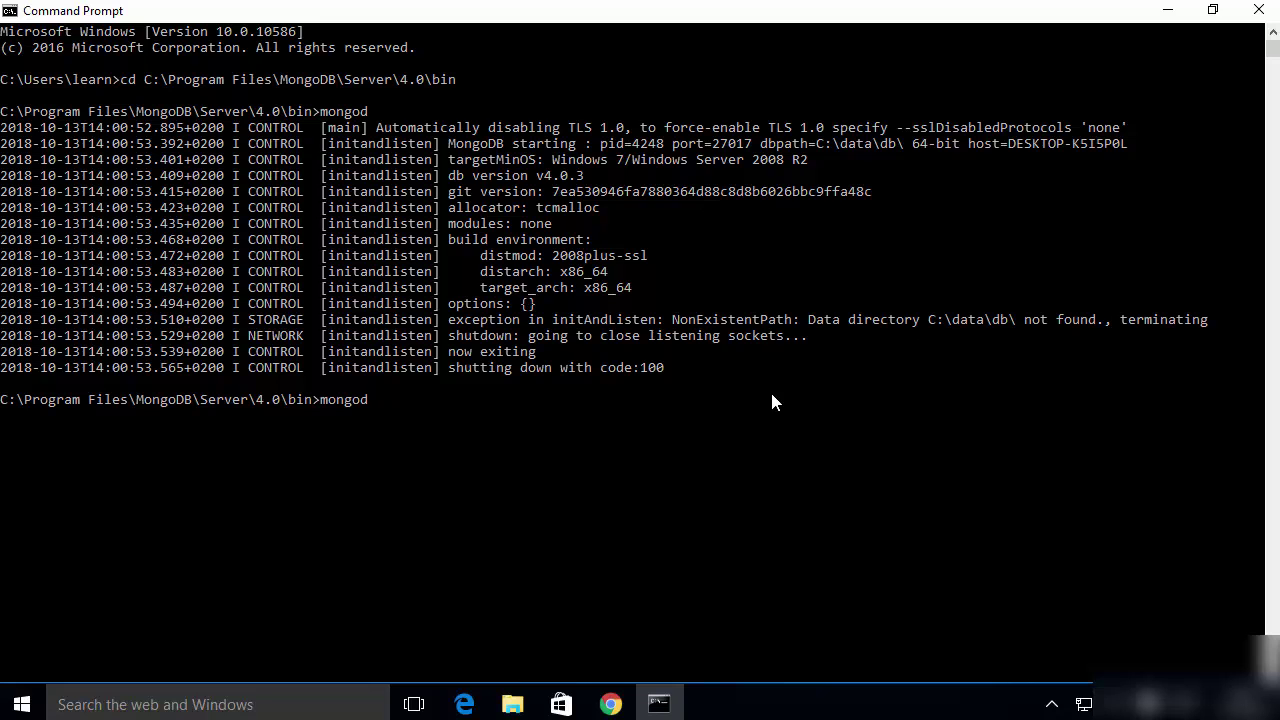
{"action": "key", "text": "Return"}
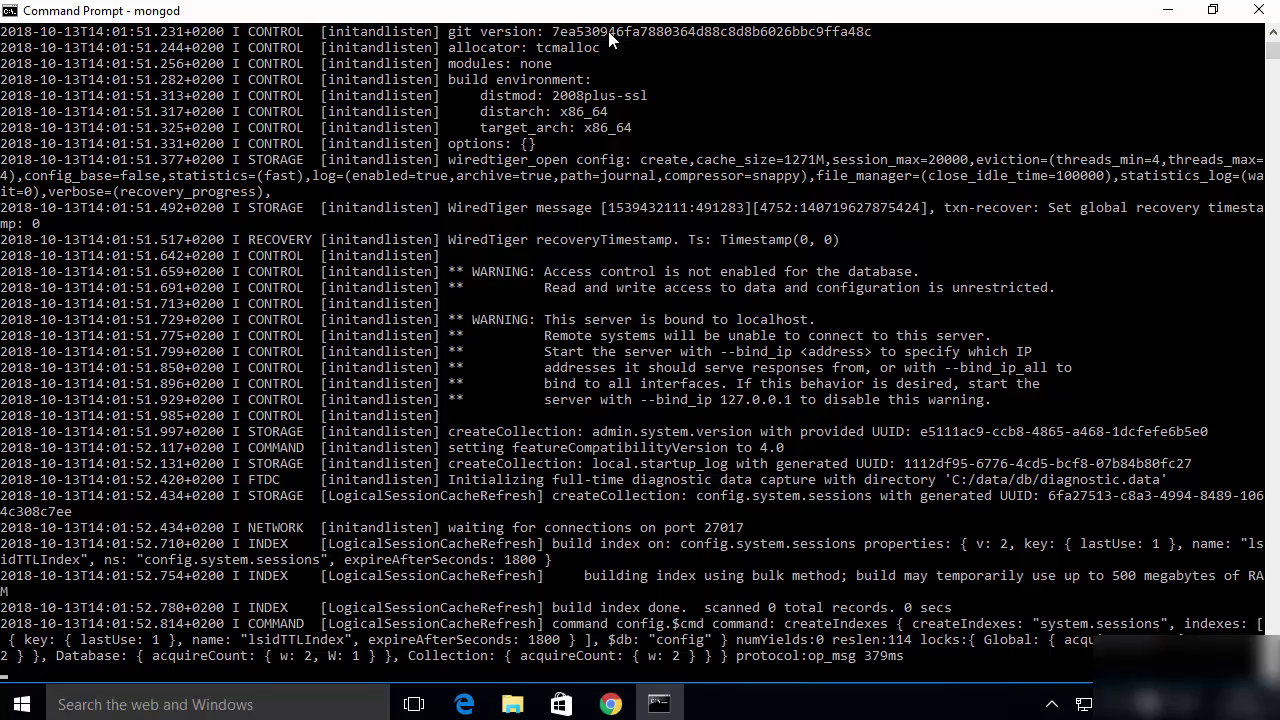
{"action": "key", "text": "super+Right"}
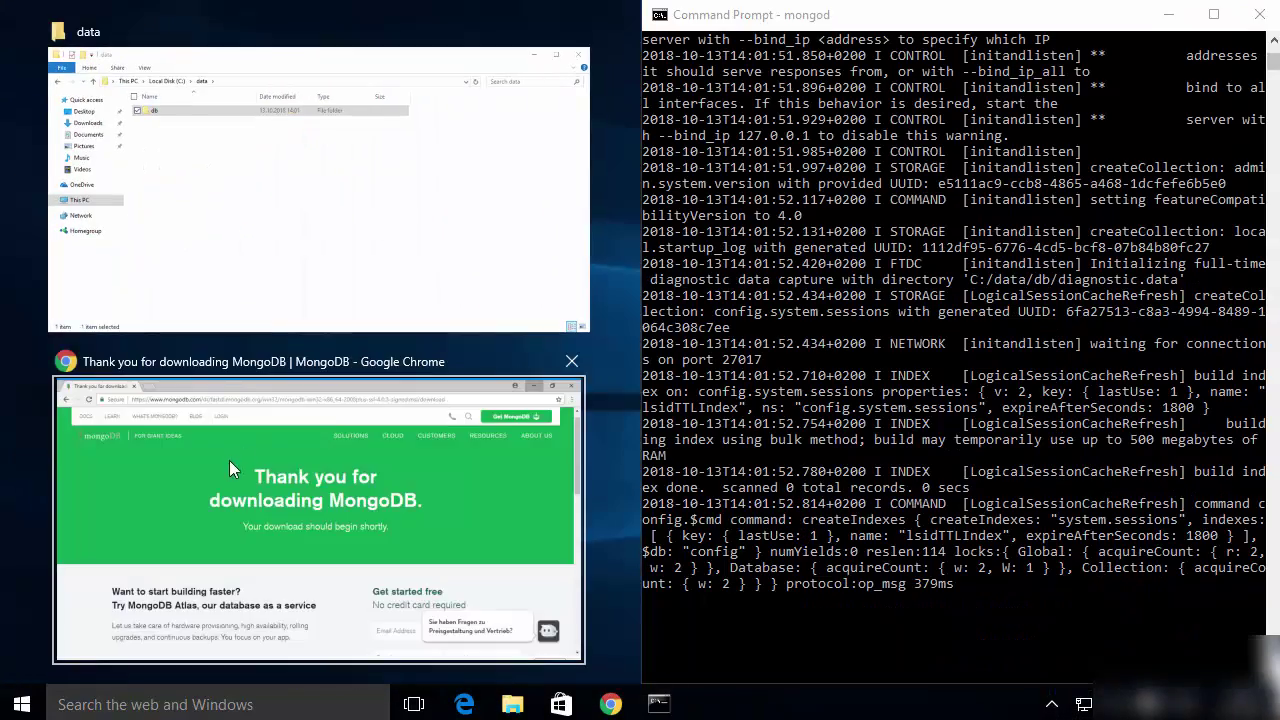
Step: Open a second Command Prompt from the Start right-click menu and snap it to the left half
{"action": "right_click", "coordinate": [24, 703]}
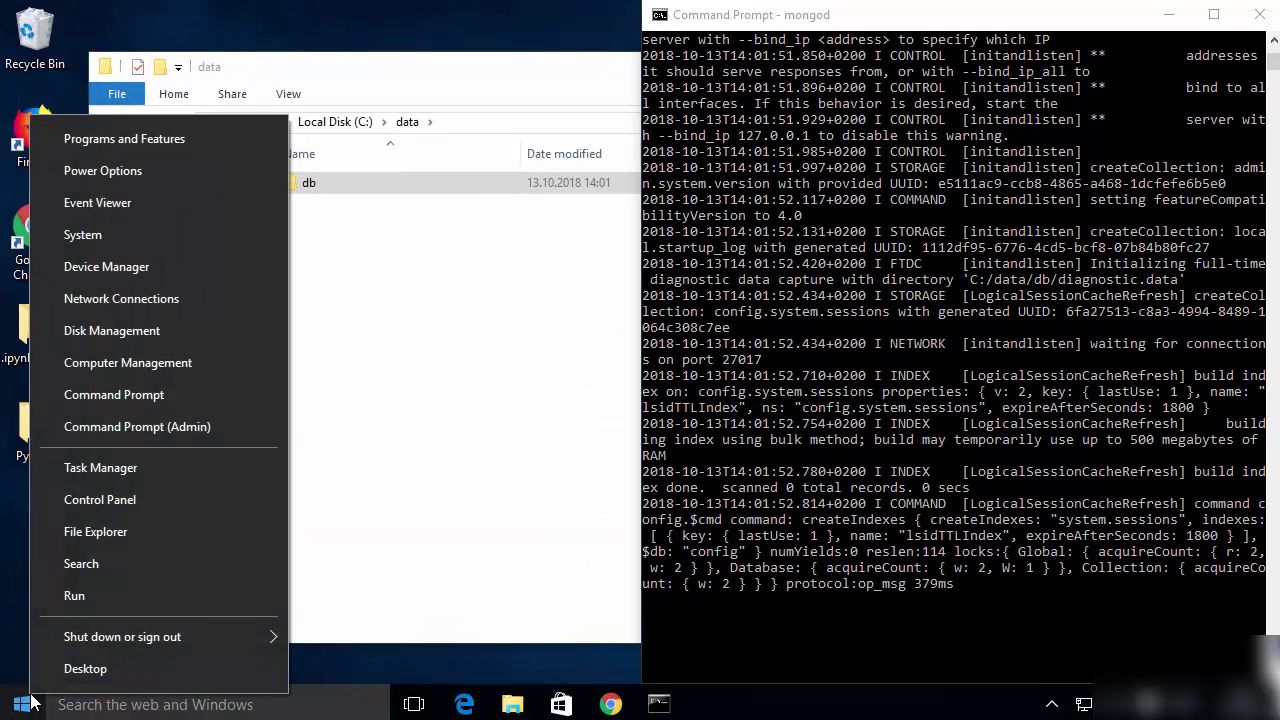
{"action": "left_click", "coordinate": [130, 397]}
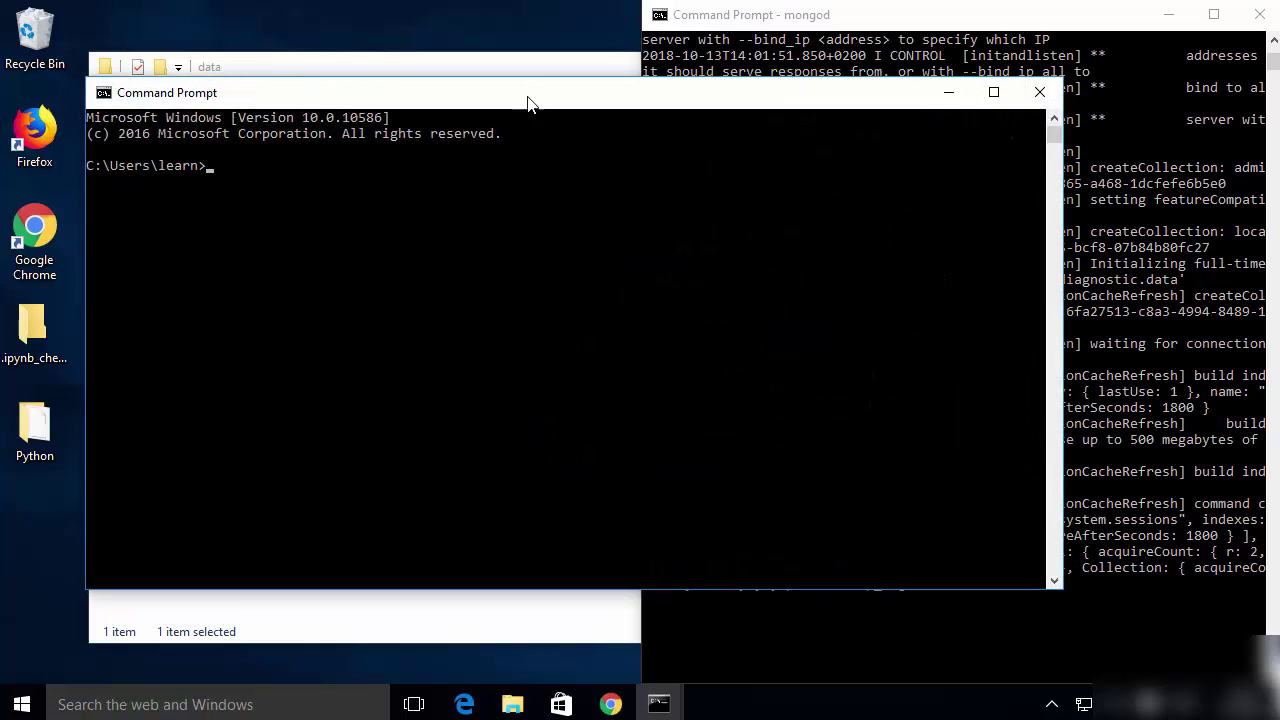
{"action": "left_click_drag", "start_coordinate": [530, 100], "coordinate": [2, 160]}
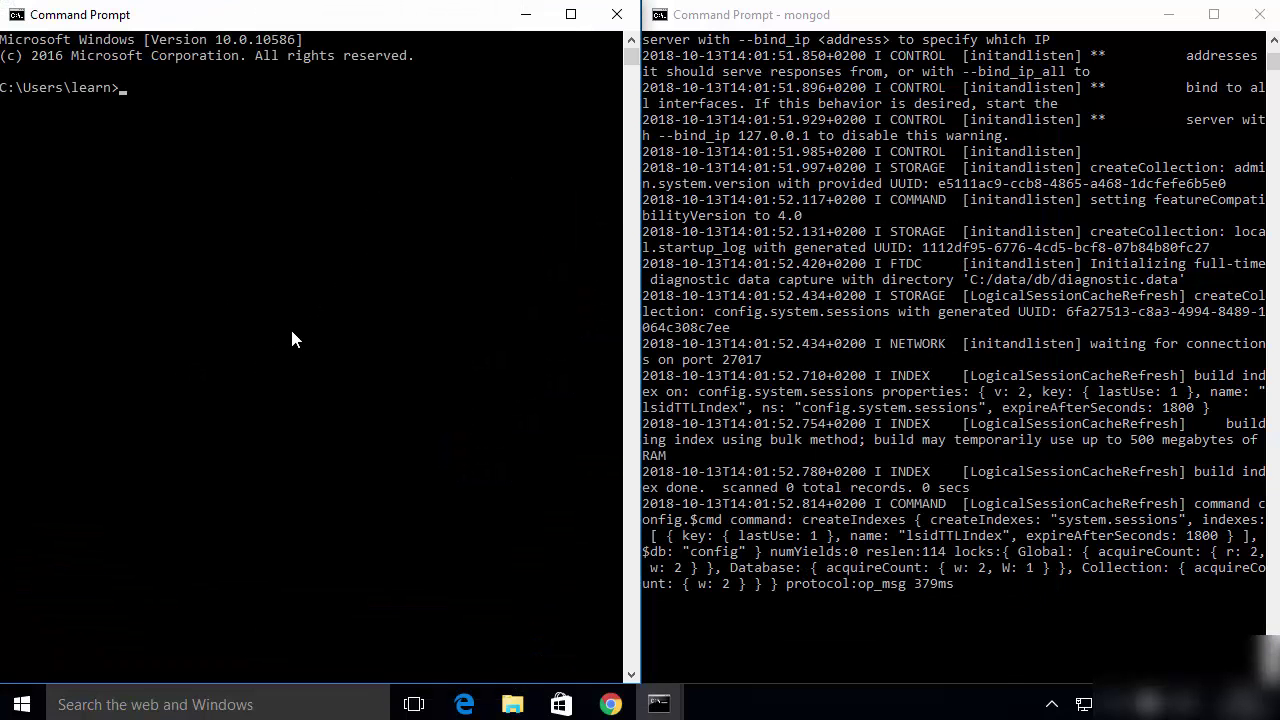
Step: Change into the pasted MongoDB bin folder and start the mongo shell on 127.0.0.1:27017
{"action": "type", "text": "cd"}
{"action": "type", "text": "C:\\Program Files\\MongoDB\\Server\\4.0\\bin"}
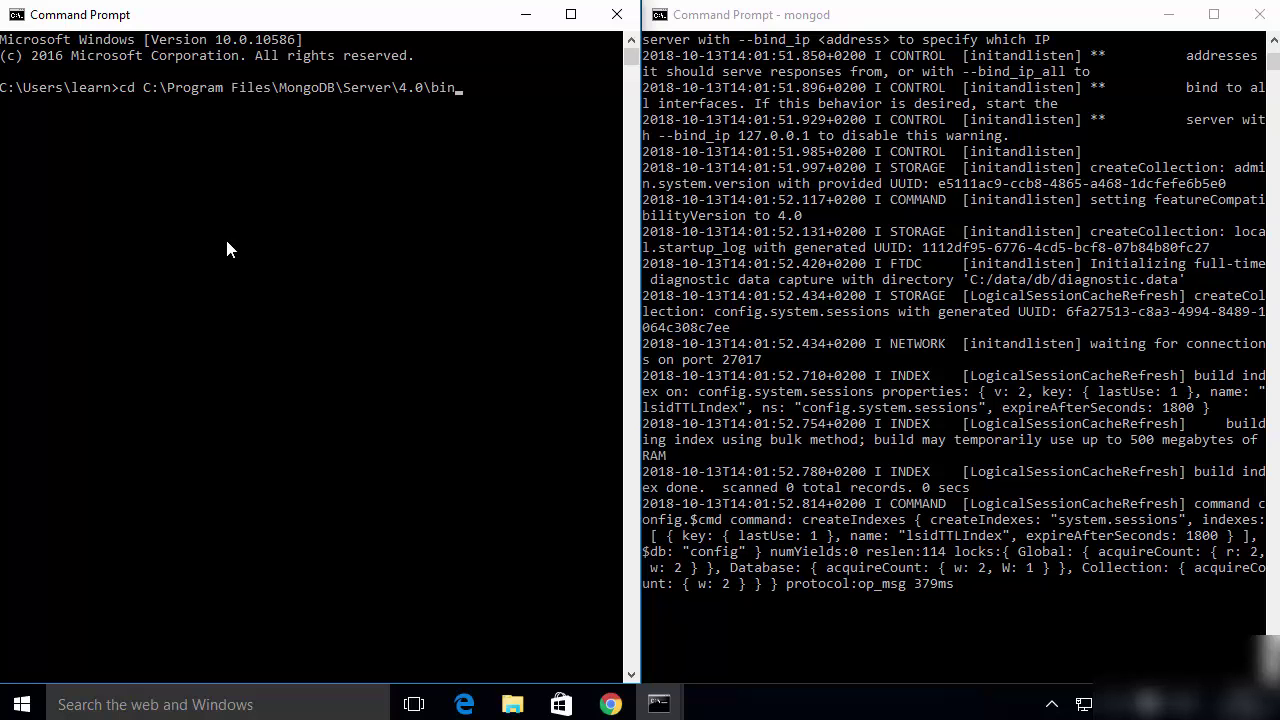
{"action": "key", "text": "Return"}
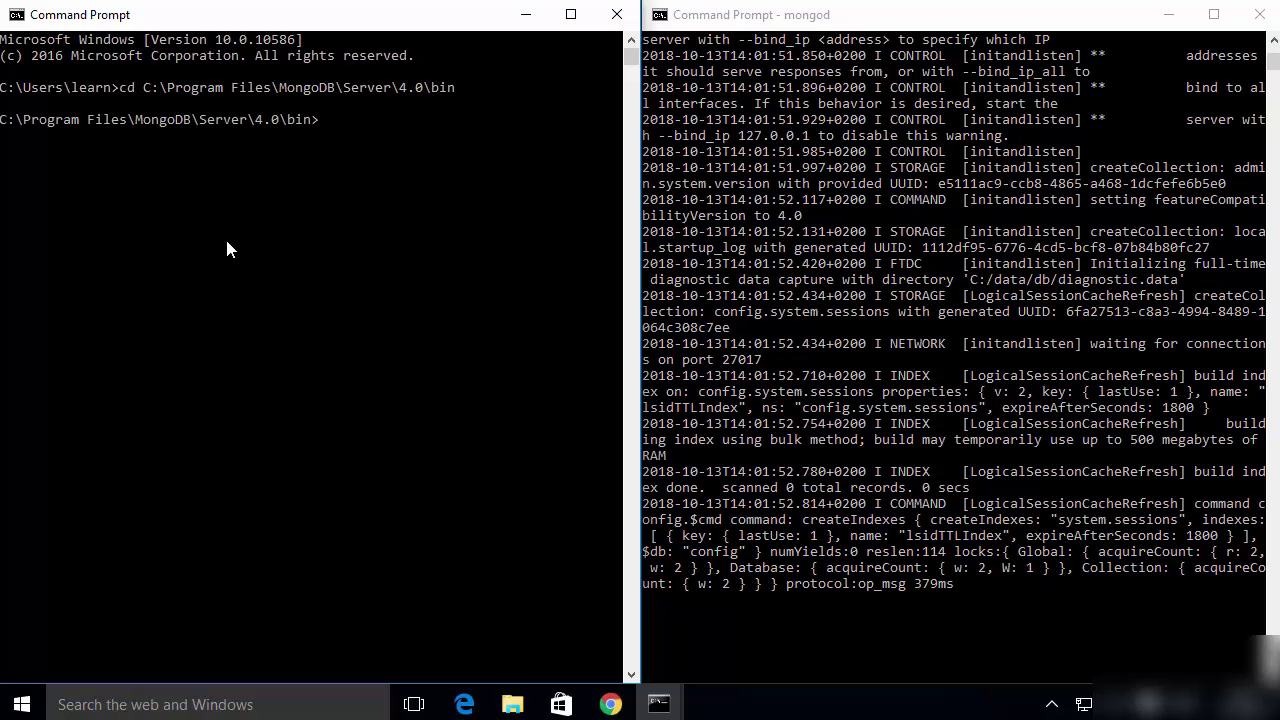
{"action": "type", "text": "mongo"}
{"action": "key", "text": "Return"}
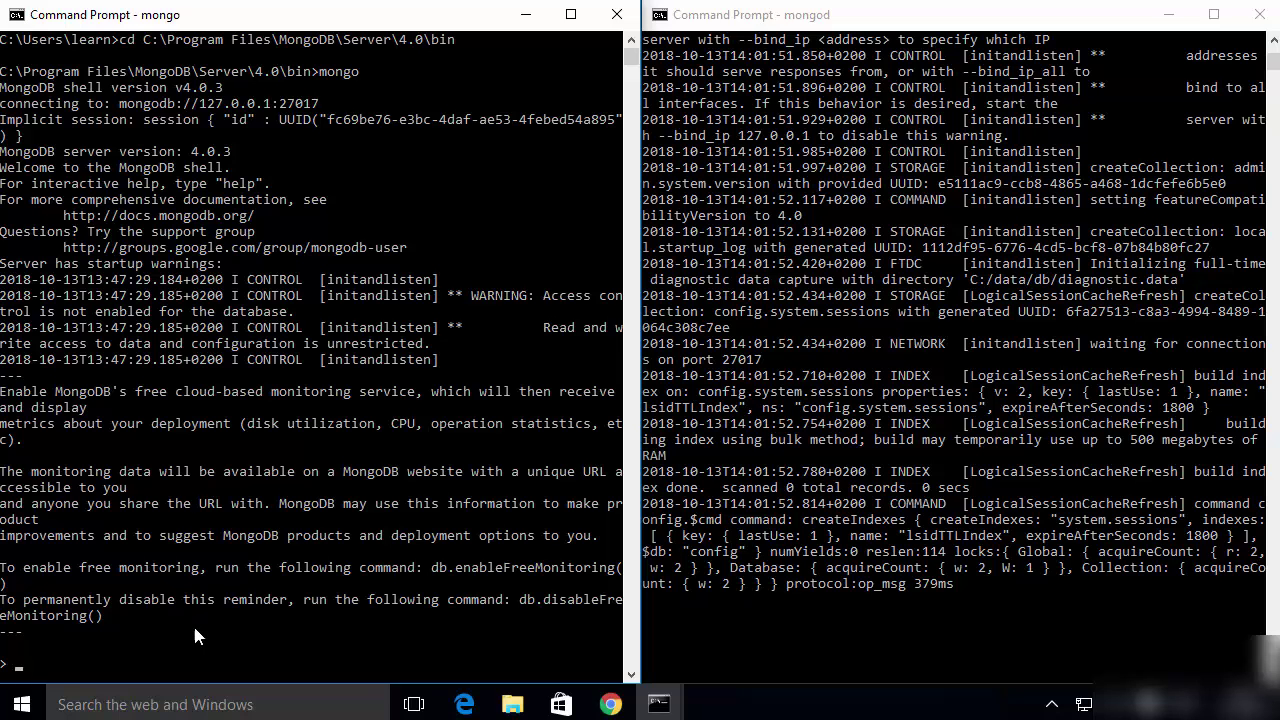
Step: Shrink the mongo console window and minimise File Explorer
{"action": "left_click", "coordinate": [22, 668]}
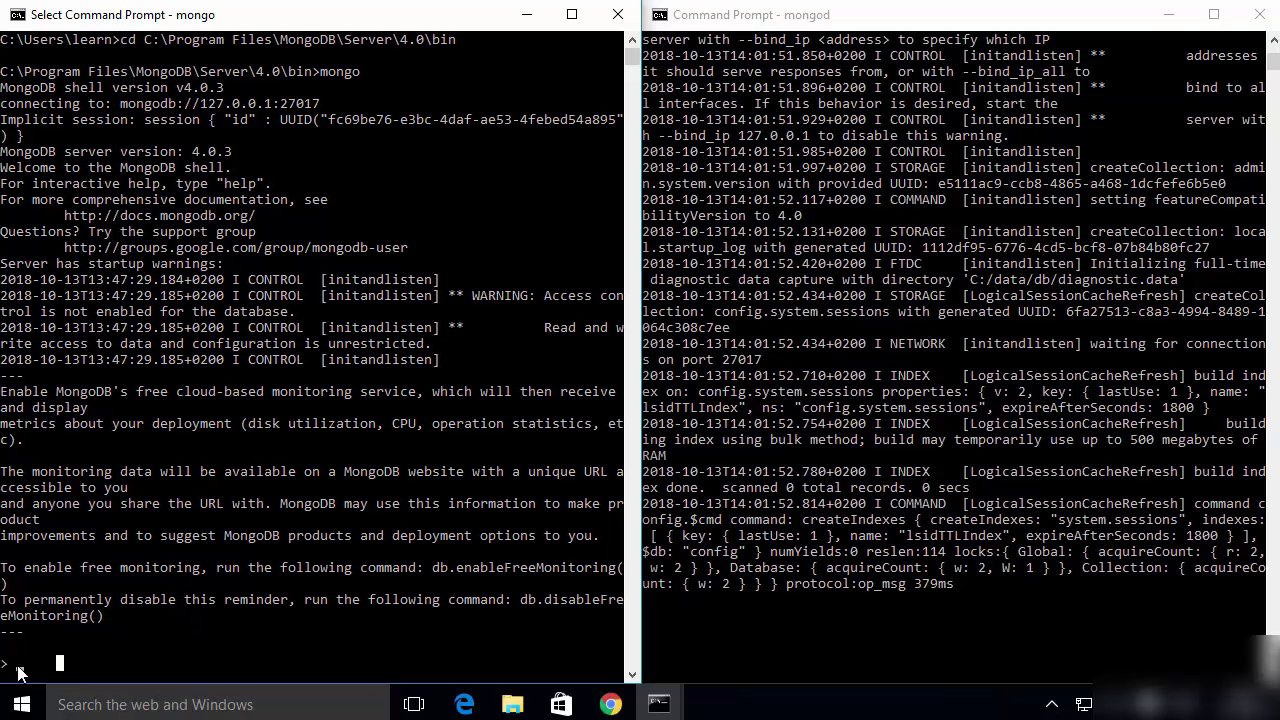
{"action": "left_click_drag", "start_coordinate": [362, 3], "coordinate": [376, 75]}
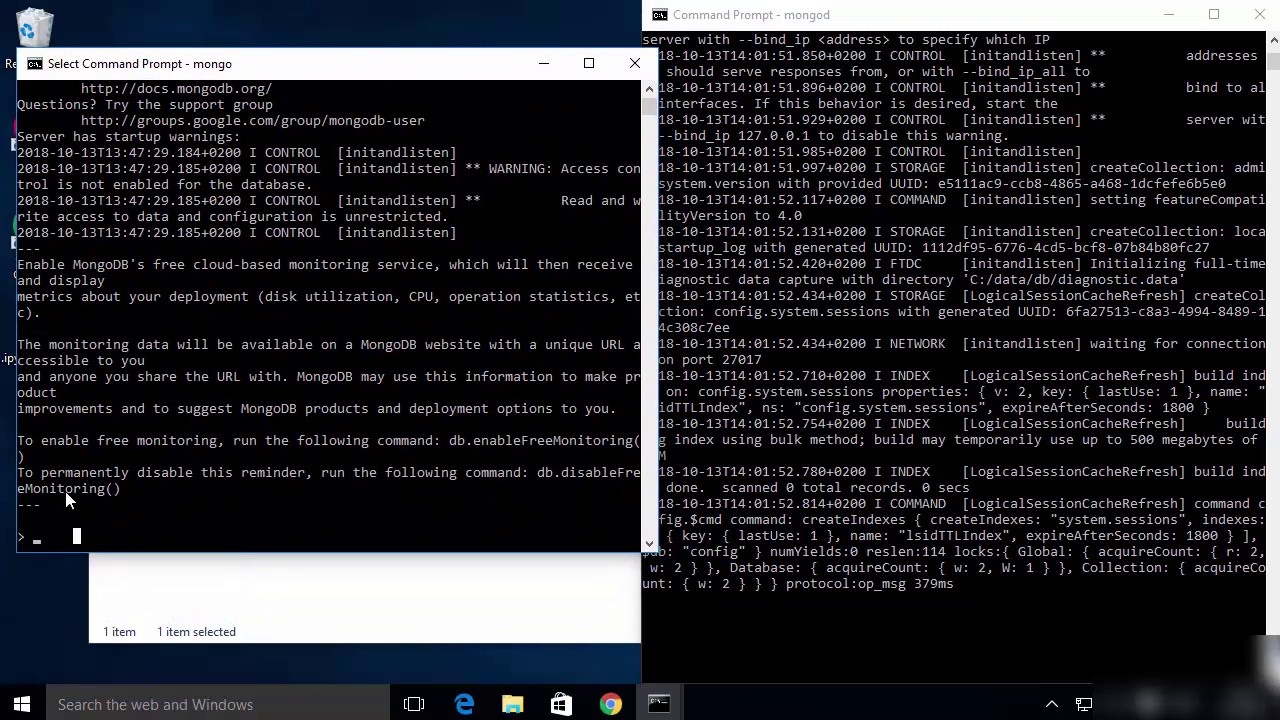
{"action": "key", "text": "Escape"}
{"action": "left_click", "coordinate": [117, 588]}
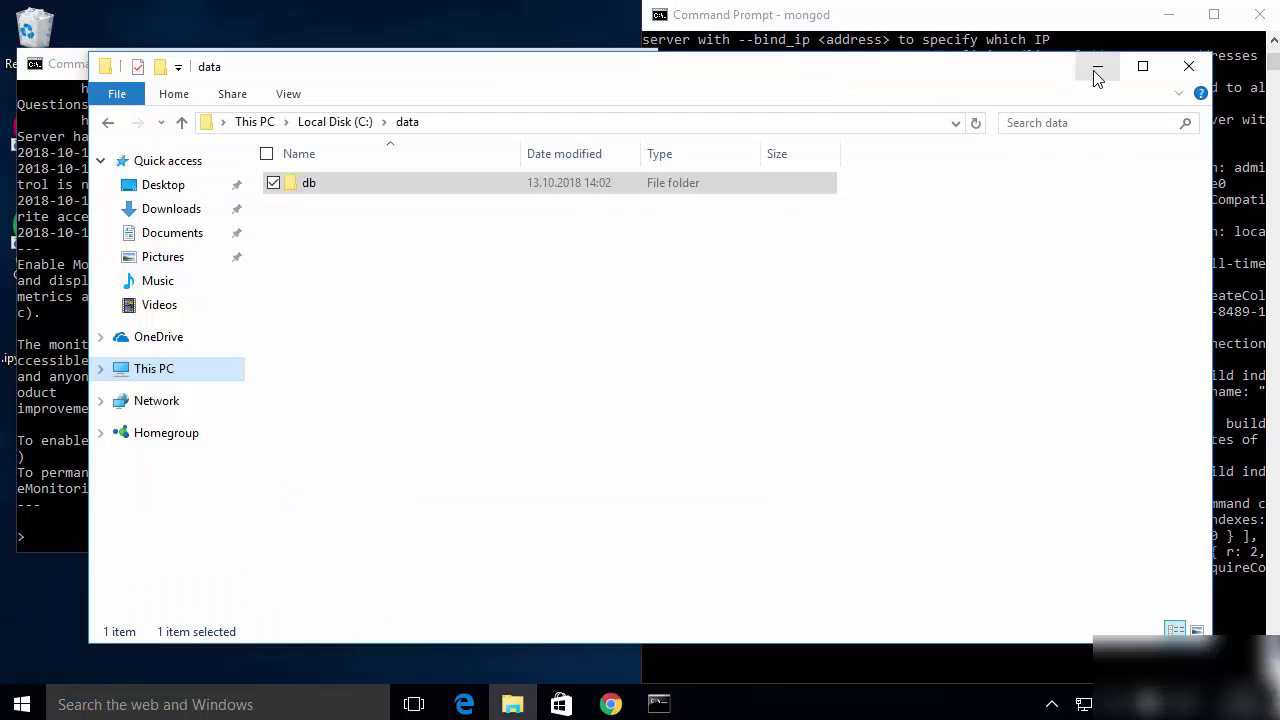
{"action": "left_click", "coordinate": [1093, 66]}
Step: Run show dbs, listing admin, config and local at 0.000GB each
{"action": "left_click", "coordinate": [260, 472]}
{"action": "left_click", "coordinate": [60, 538]}
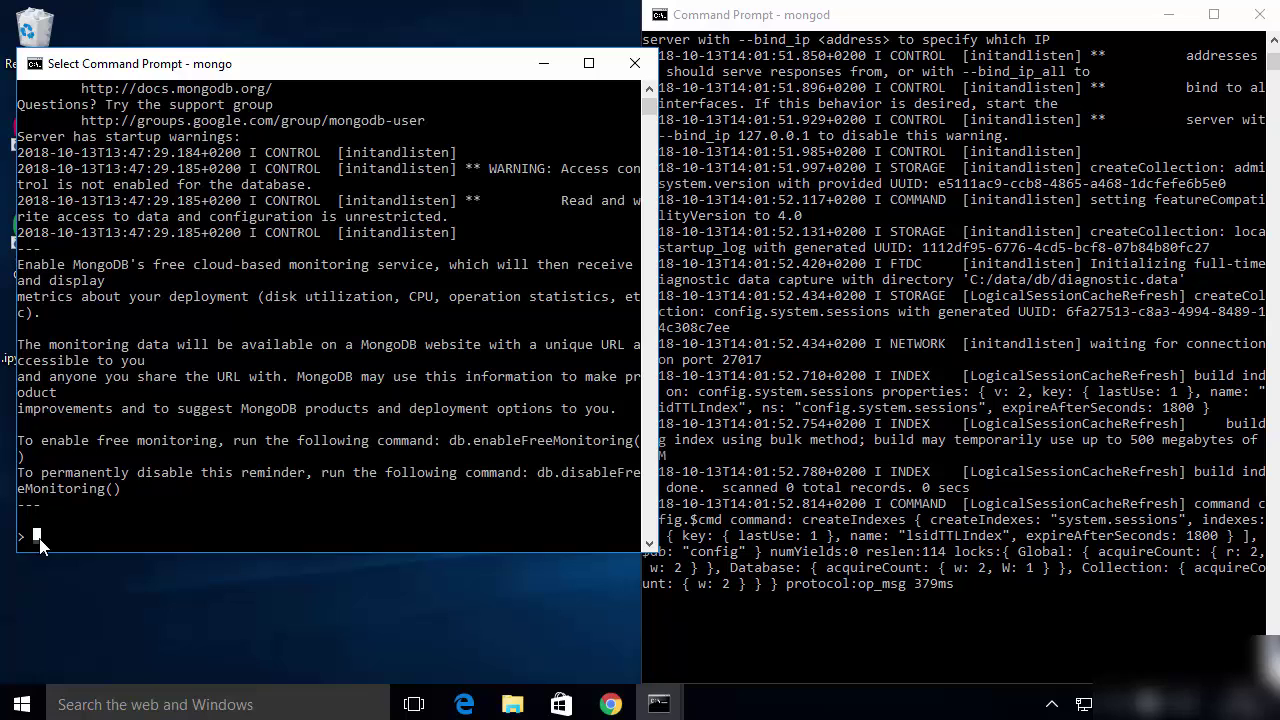
{"action": "type", "text": "sh"}
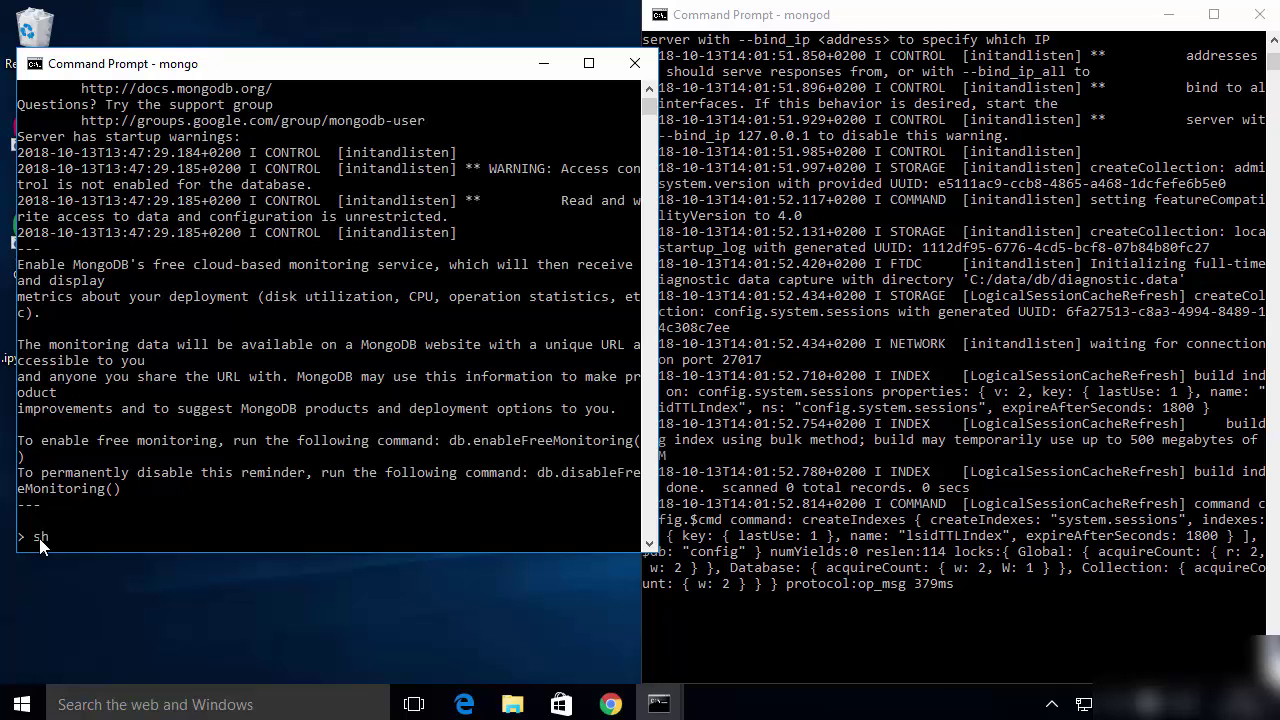
{"action": "type", "text": "ow dbs"}
{"action": "key", "text": "Return"}
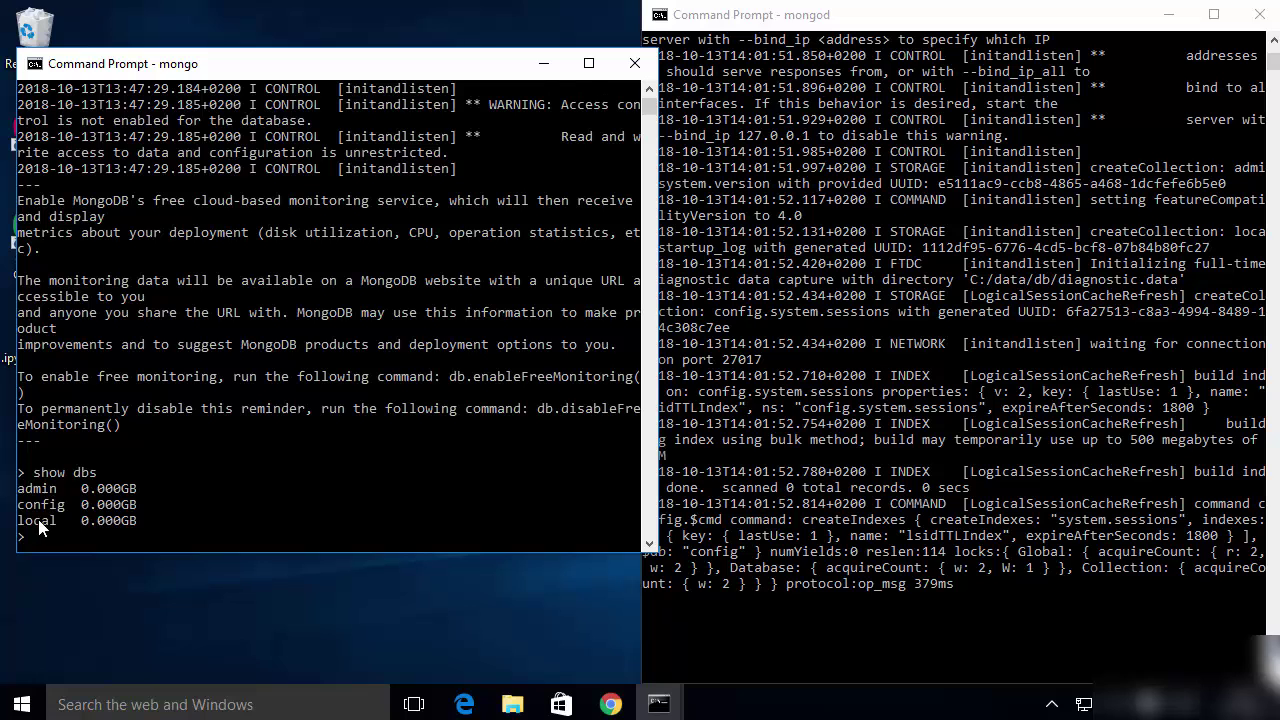
Step: Set the mongo console's Consolas font to size 20 through the window's Properties
{"action": "left_click", "coordinate": [165, 392]}
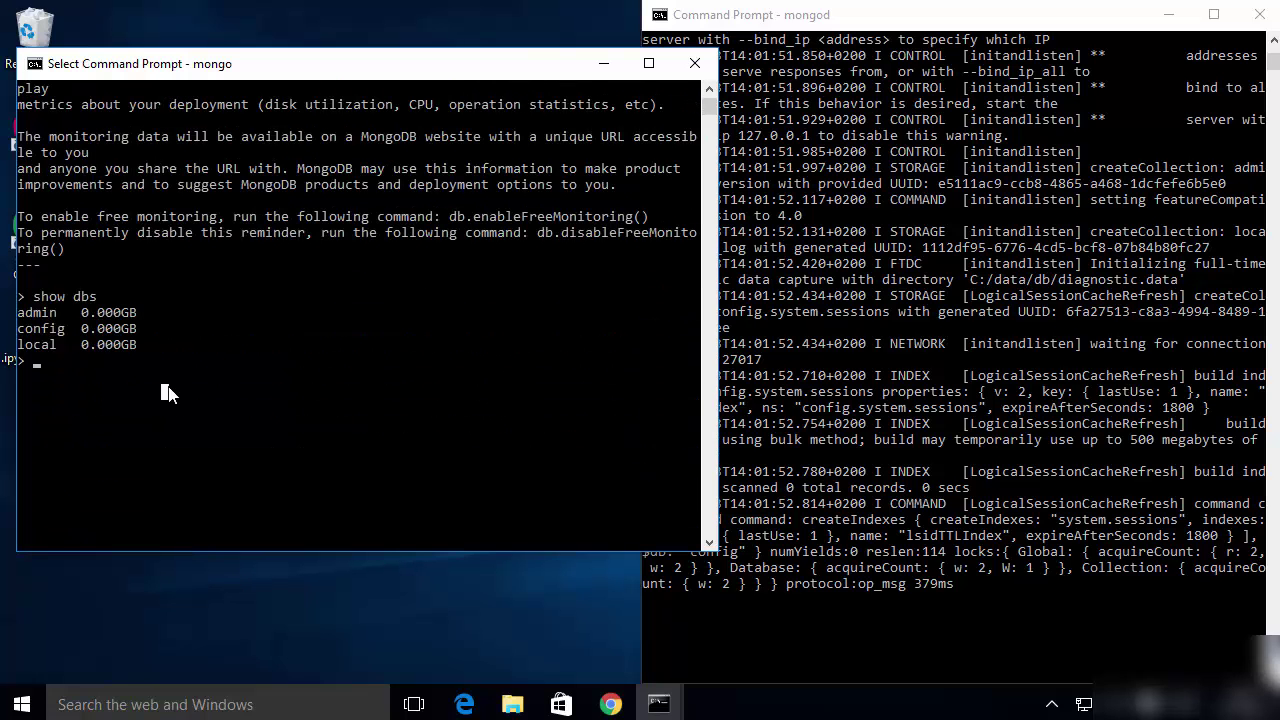
{"action": "left_click", "coordinate": [40, 66]}
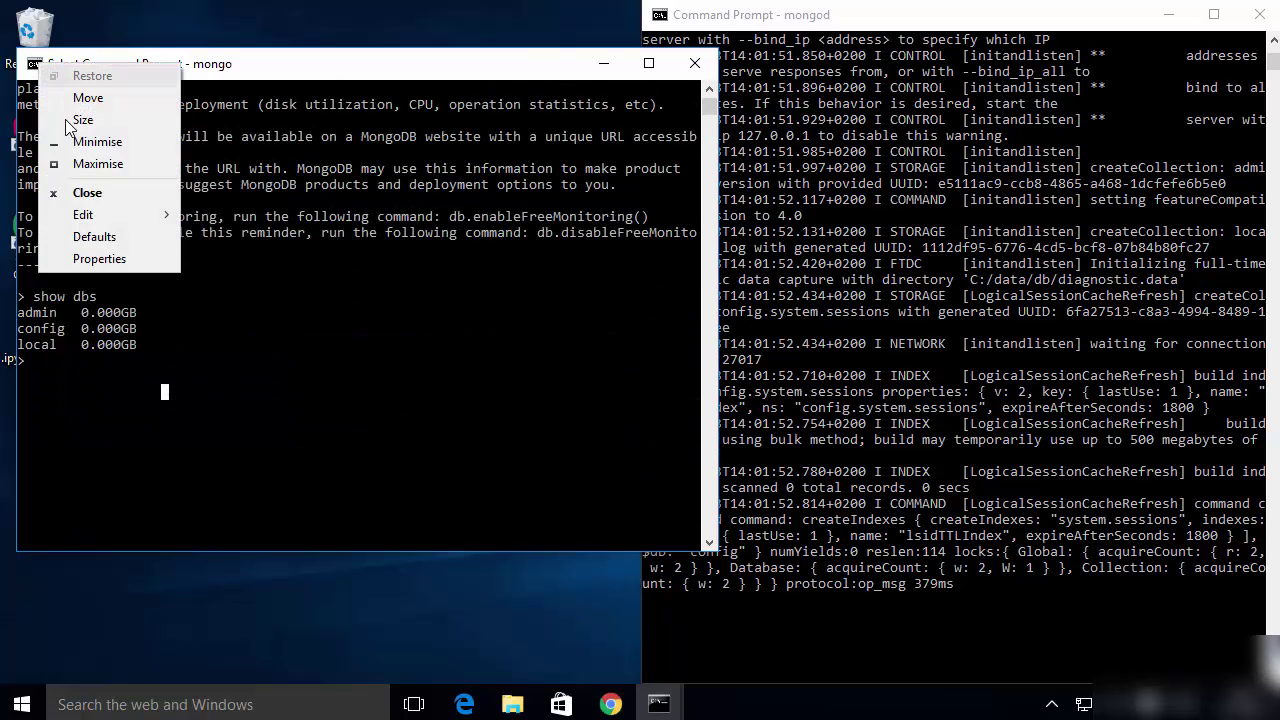
{"action": "left_click", "coordinate": [116, 260]}
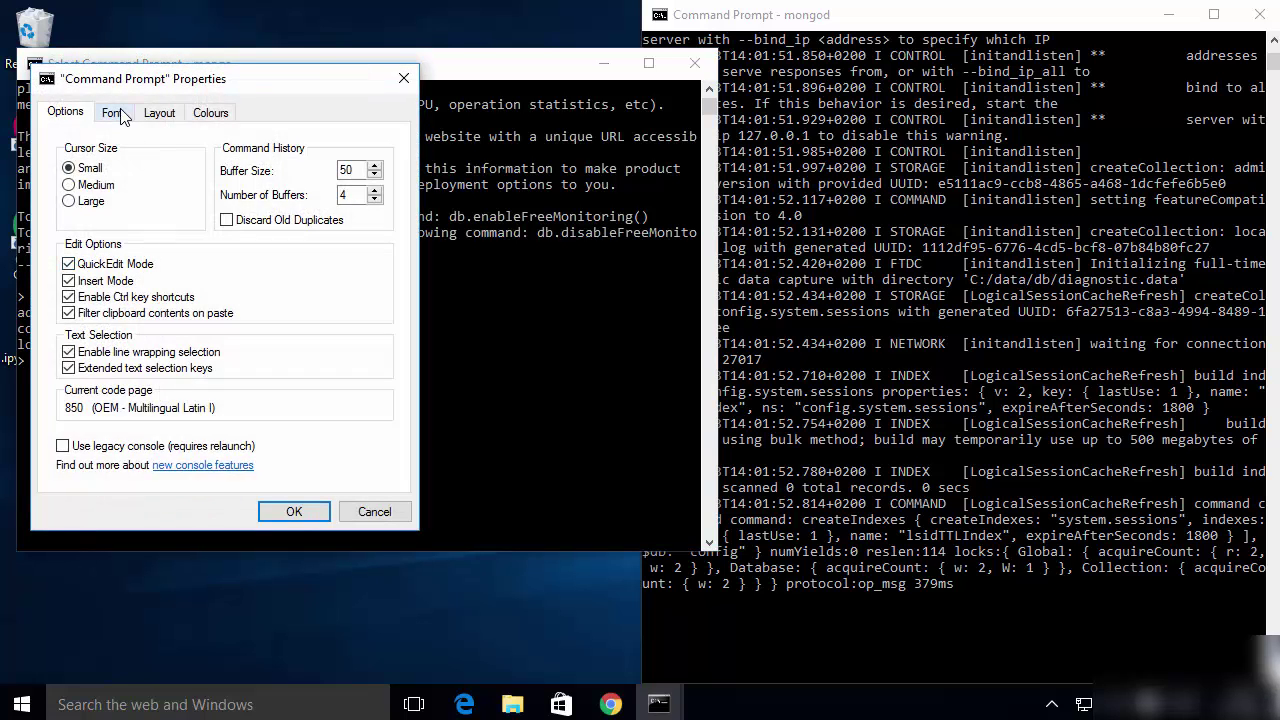
{"action": "left_click", "coordinate": [115, 113]}
{"action": "left_click", "coordinate": [70, 206]}
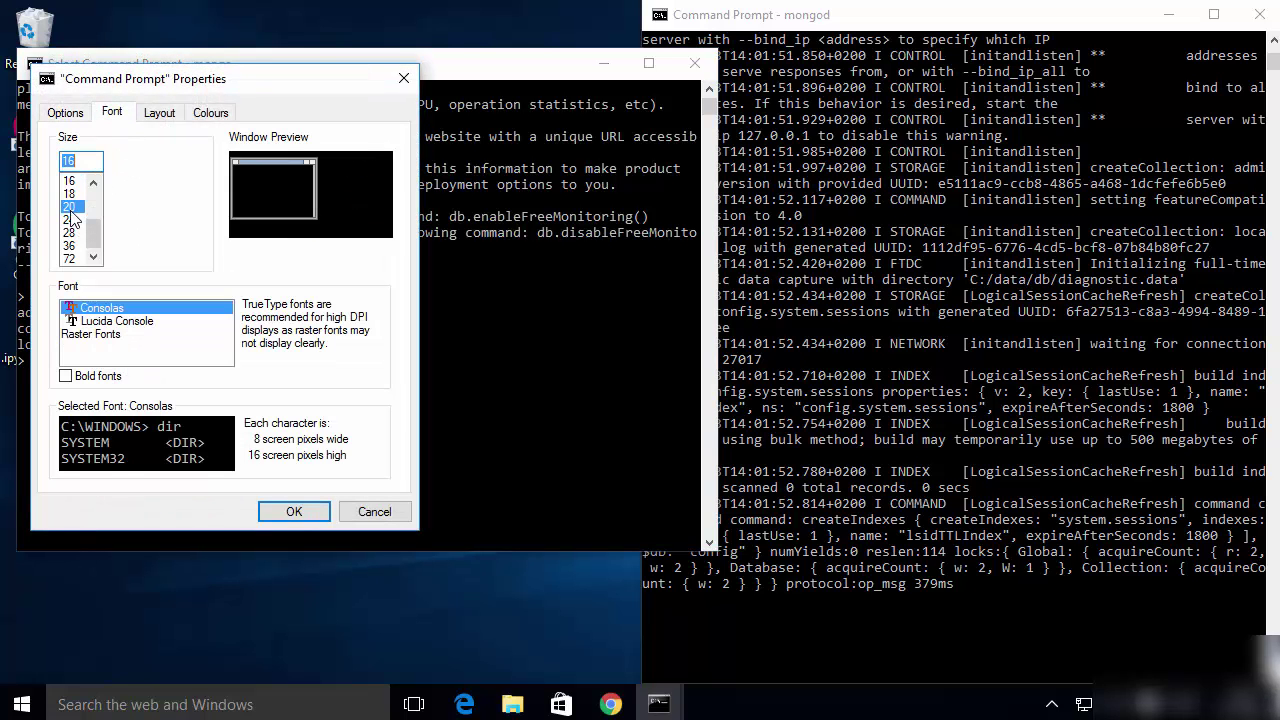
{"action": "left_click", "coordinate": [287, 512]}
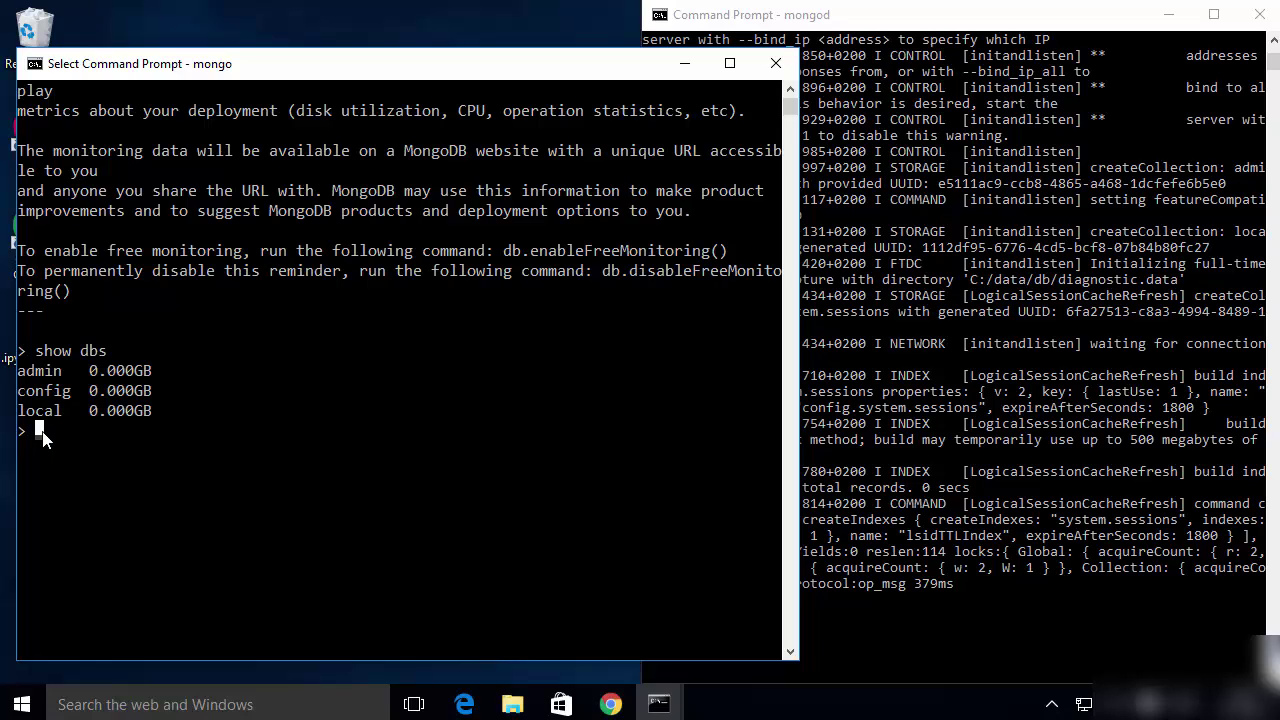
Step: Switch to database mylib with use mylib, then rerun show dbs, still listing only admin, config and local
{"action": "type", "text": "use "}
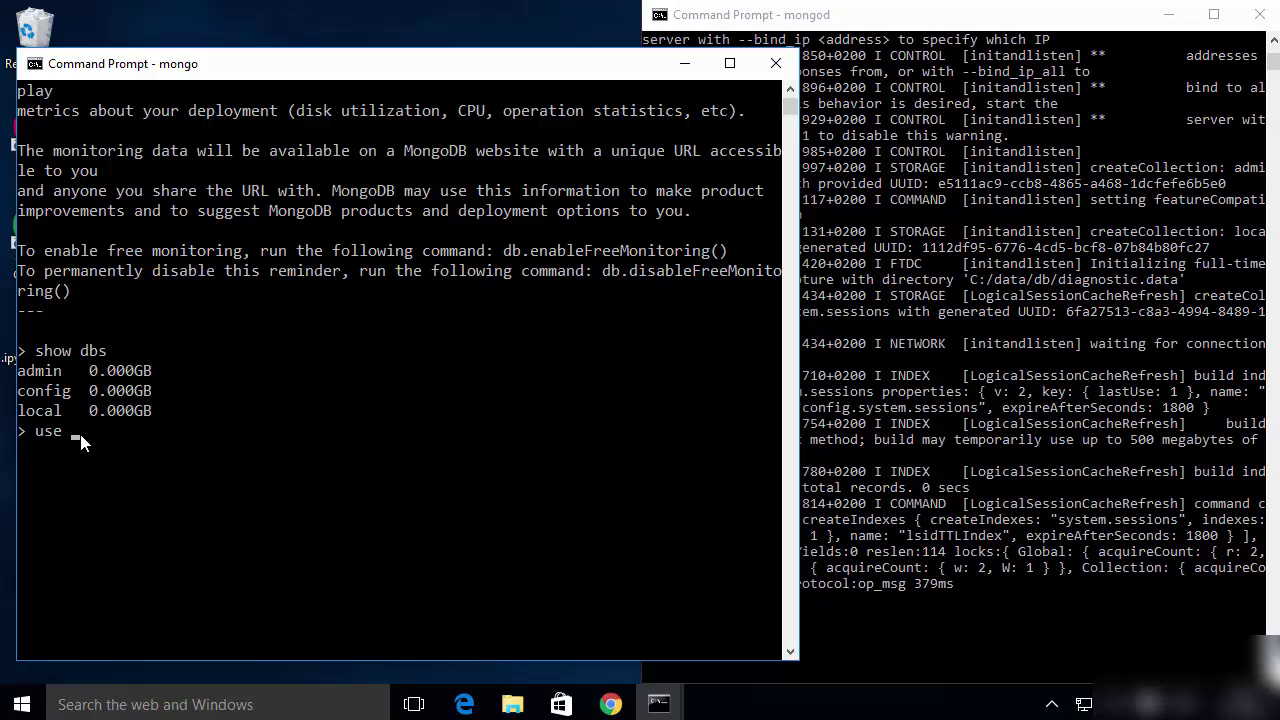
{"action": "type", "text": "mylib"}
{"action": "key", "text": "Return"}
{"action": "left_click", "coordinate": [40, 476]}
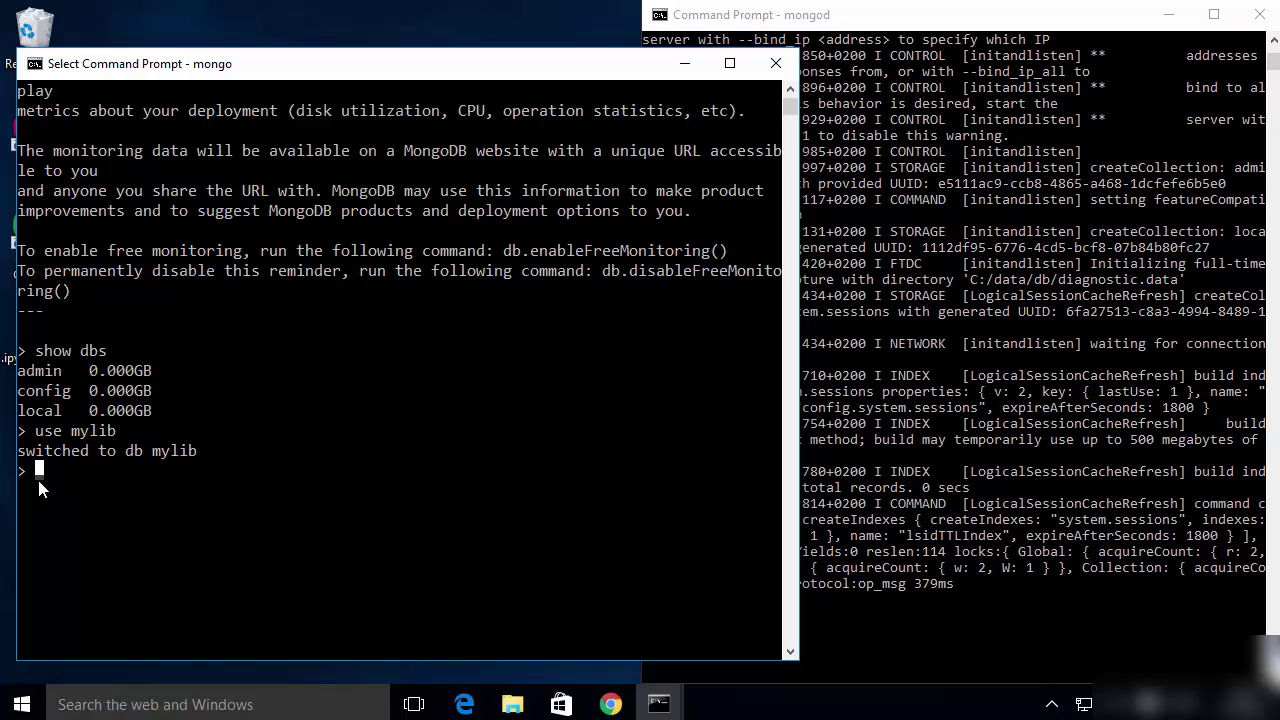
{"action": "key", "text": "Up"}
{"action": "key", "text": "Up"}
{"action": "key", "text": "Return"}
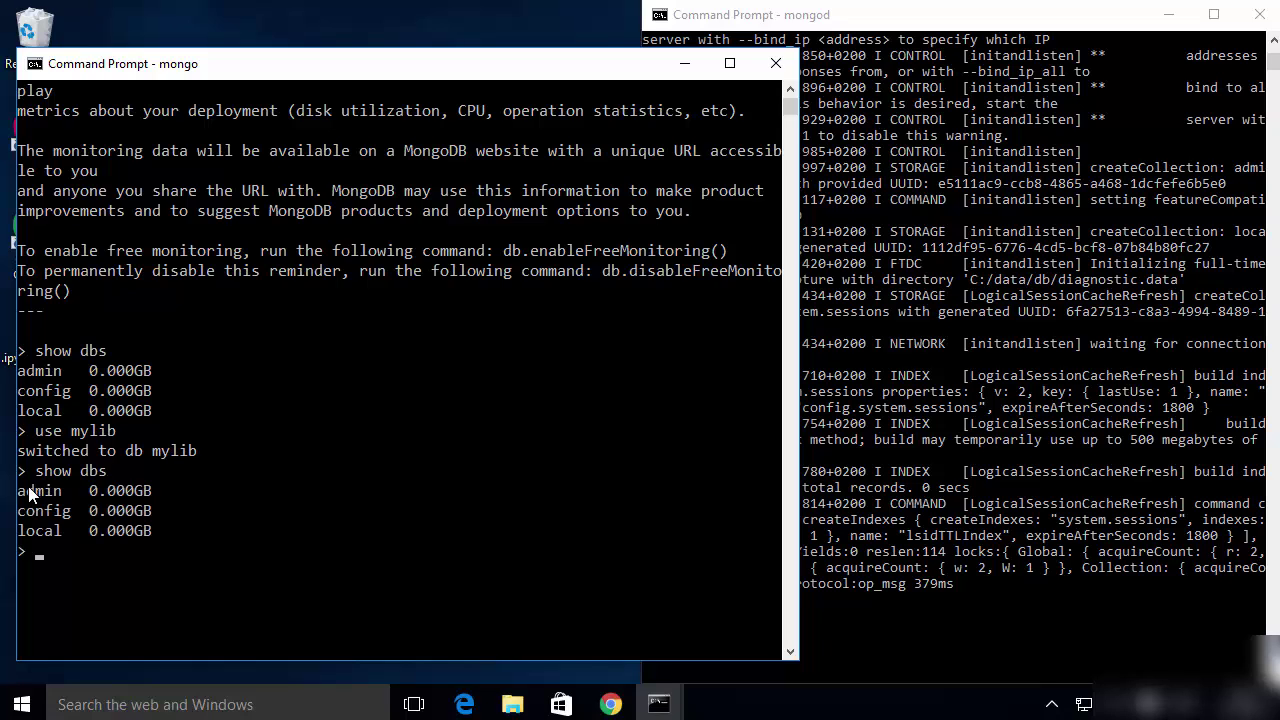
{"action": "left_click", "coordinate": [92, 543]}
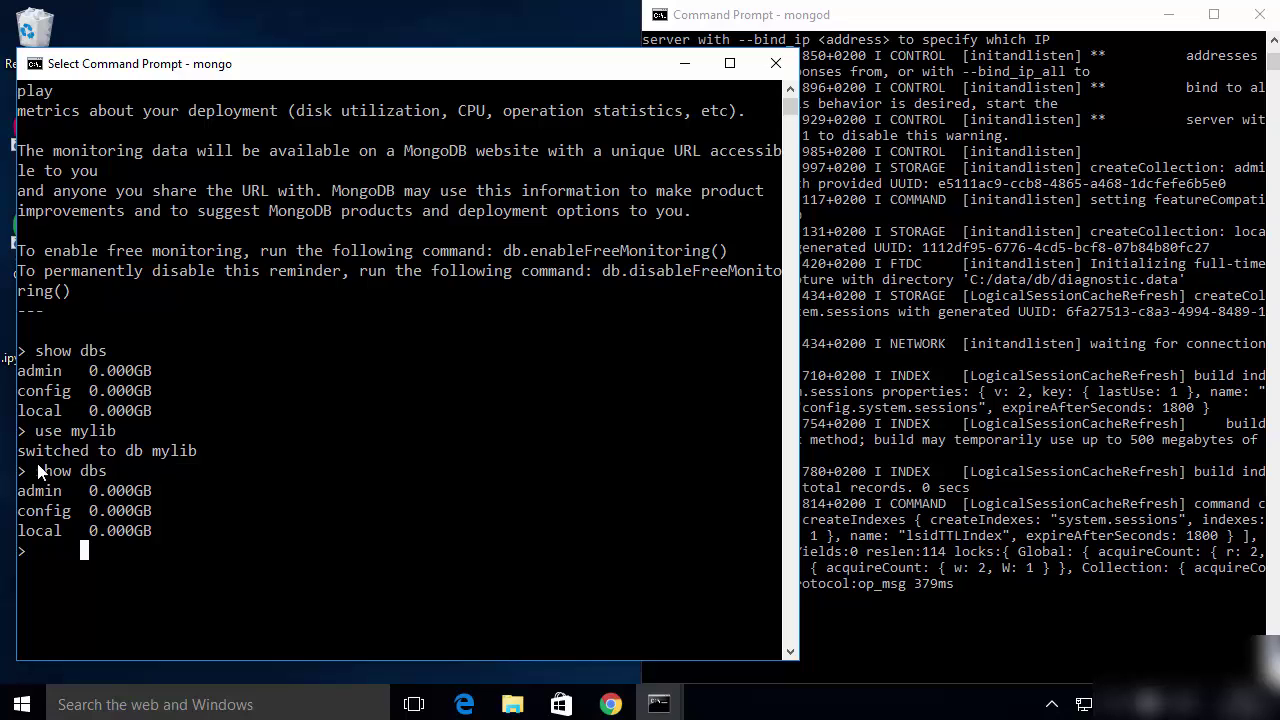
{"action": "left_click", "coordinate": [45, 556]}
{"action": "key", "text": "Escape"}
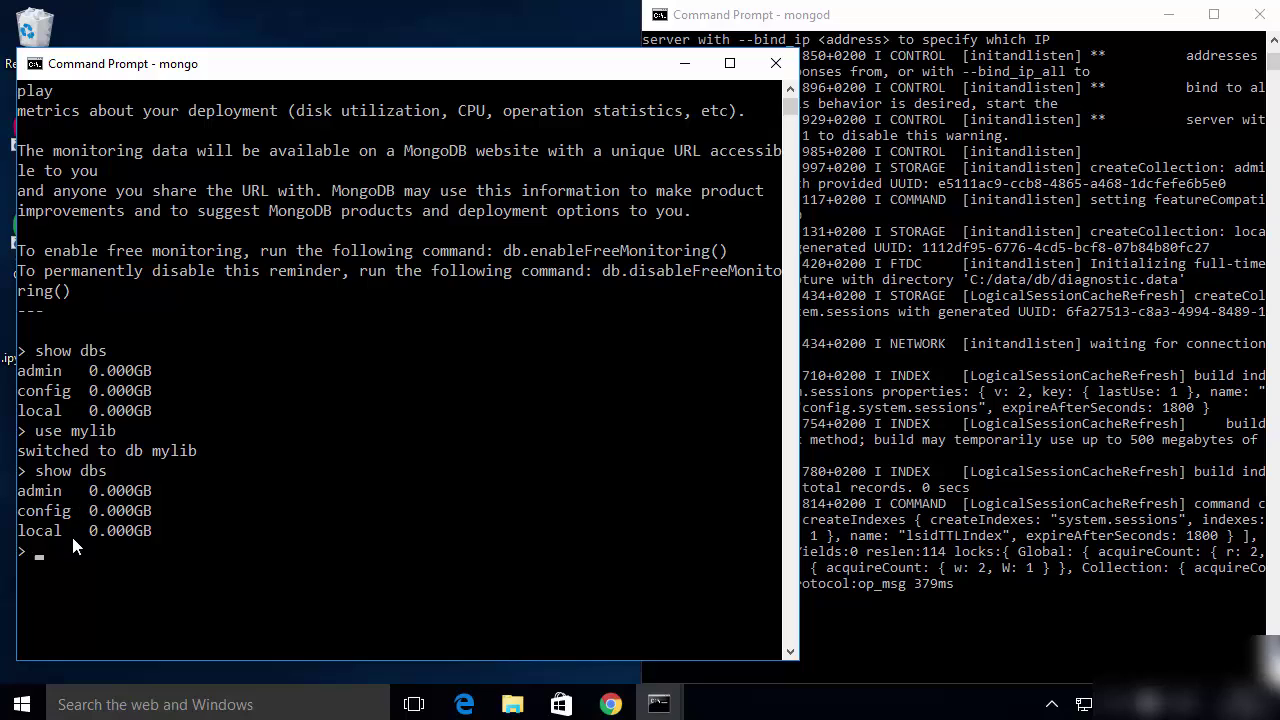
Step: Run db.books.insert({"name":"mongodb book"}), getting nInserted 1
{"action": "left_click", "coordinate": [53, 558]}
{"action": "key", "text": "Escape"}
{"action": "type", "text": "books.insert()"}
{"action": "key", "text": "Left"}
{"action": "type", "text": "{}"}
{"action": "key", "text": "Left"}
{"action": "type", "text": "\"\""}
{"action": "key", "text": "Left"}
{"action": "type", "text": "name"}
{"action": "key", "text": "Right"}
{"action": "type", "text": ":\"\""}
{"action": "key", "text": "Left"}
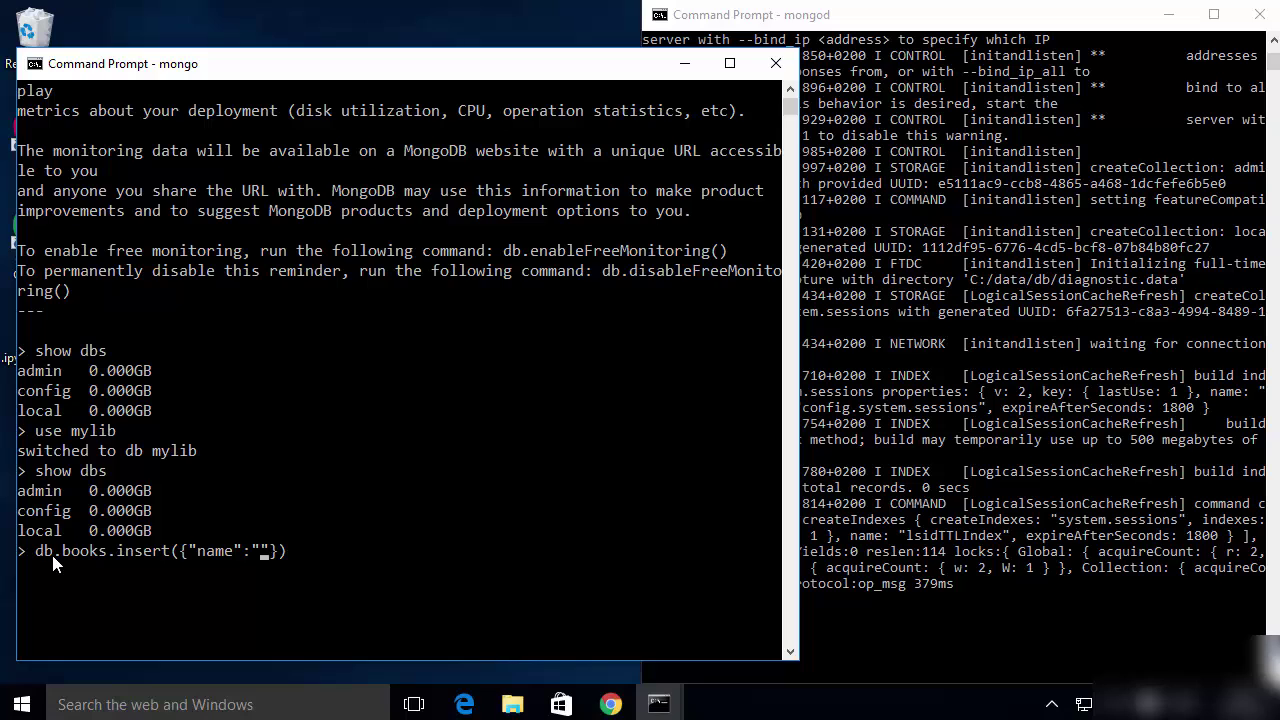
{"action": "type", "text": "mongodb book"}
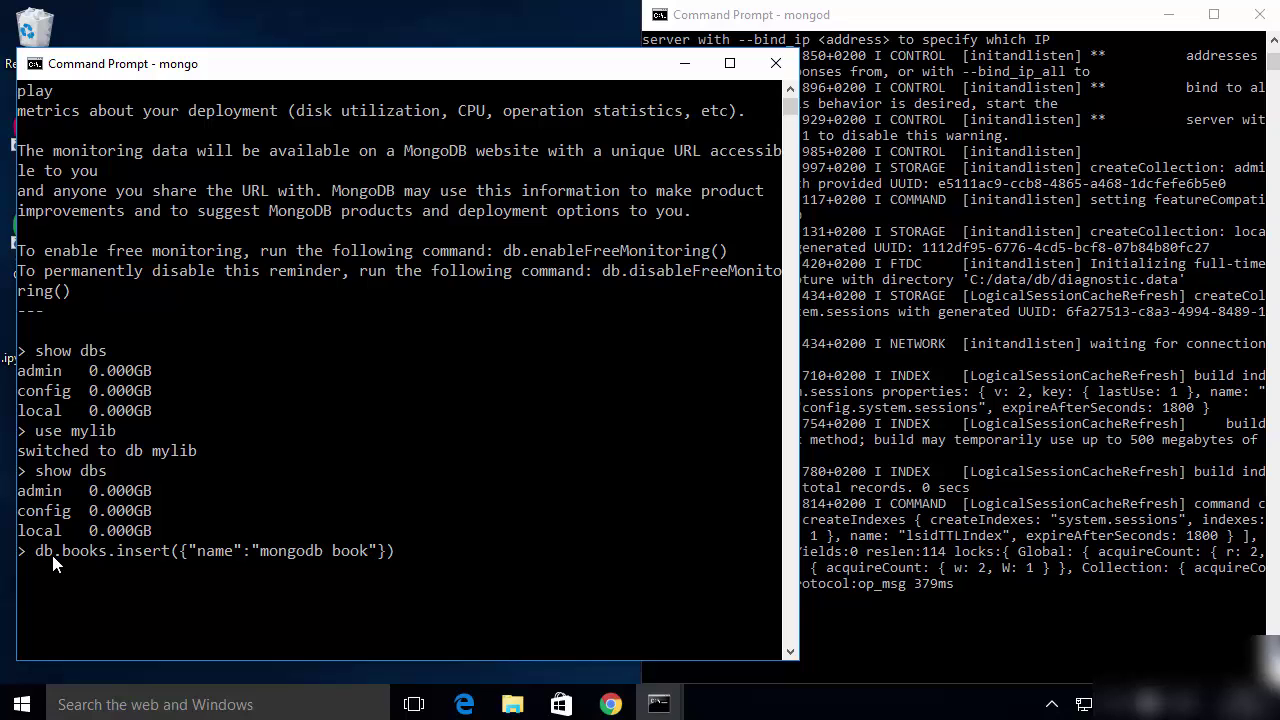
{"action": "key", "text": "Return"}
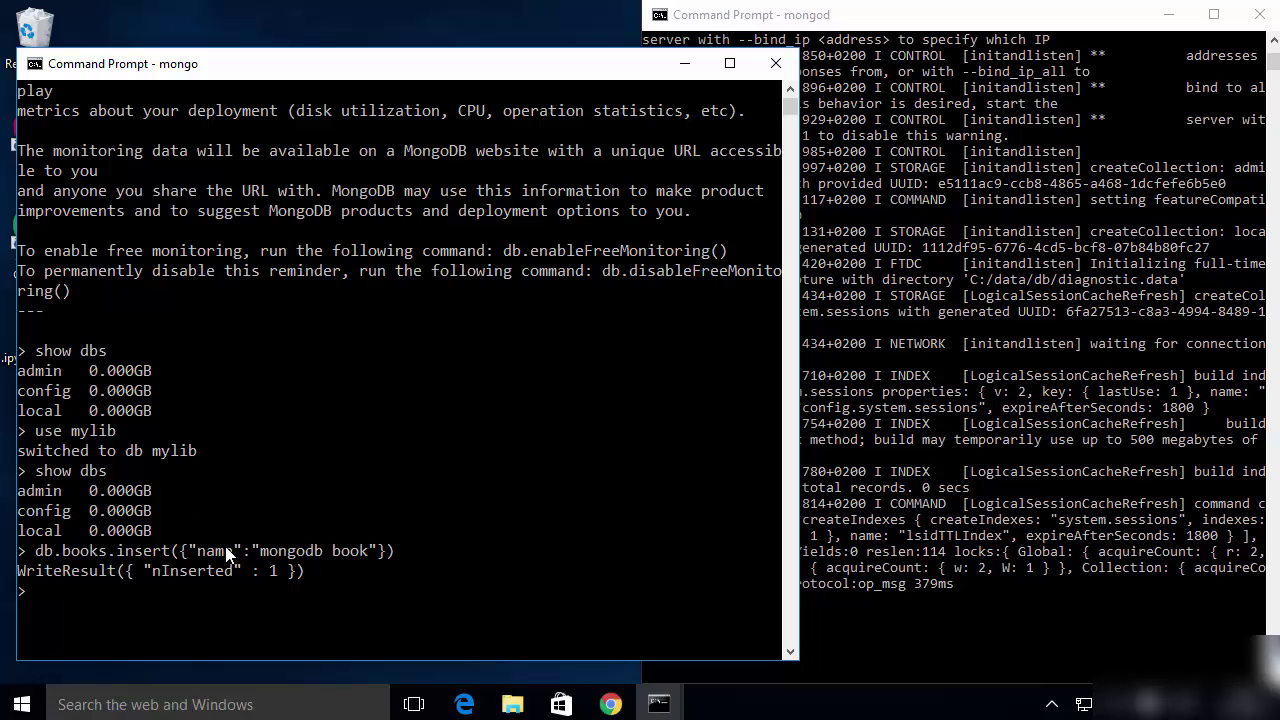
{"action": "left_click", "coordinate": [155, 590]}
Step: Rerun show dbs to see mylib listed, then run show collections; to list books
{"action": "key", "text": "Up"}
{"action": "key", "text": "Up"}
{"action": "key", "text": "Return"}
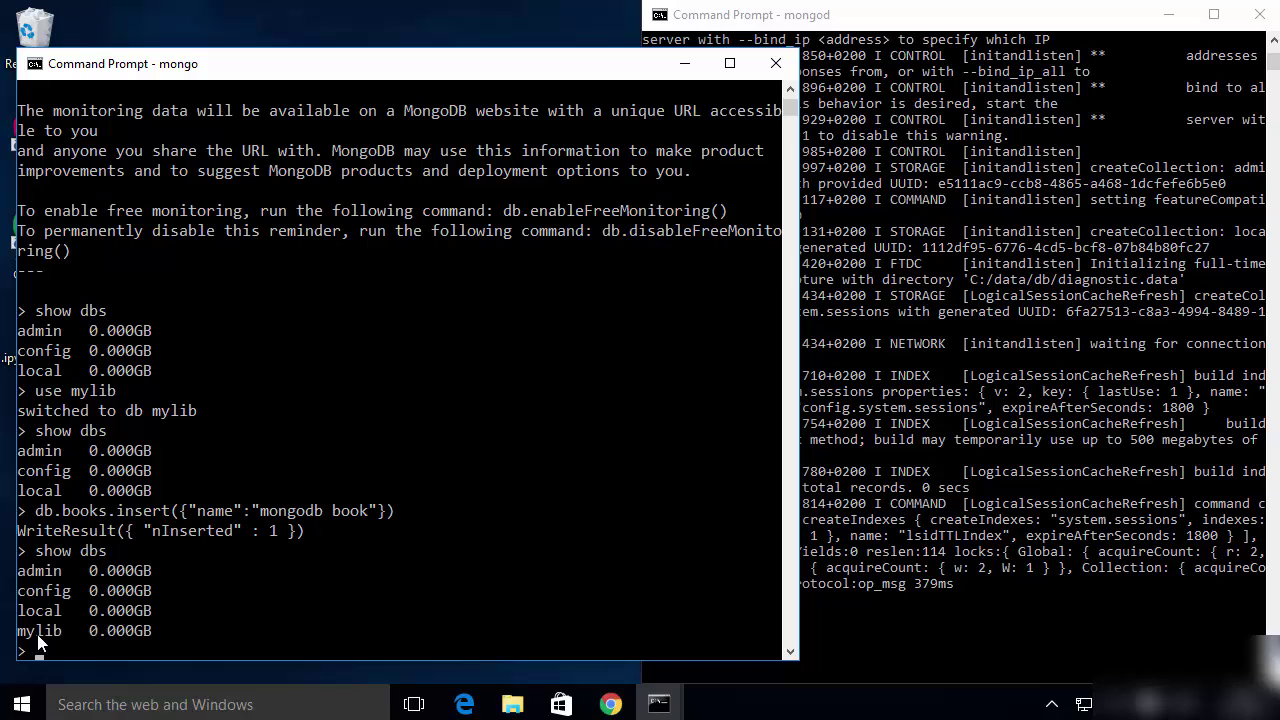
{"action": "left_click", "coordinate": [28, 628]}
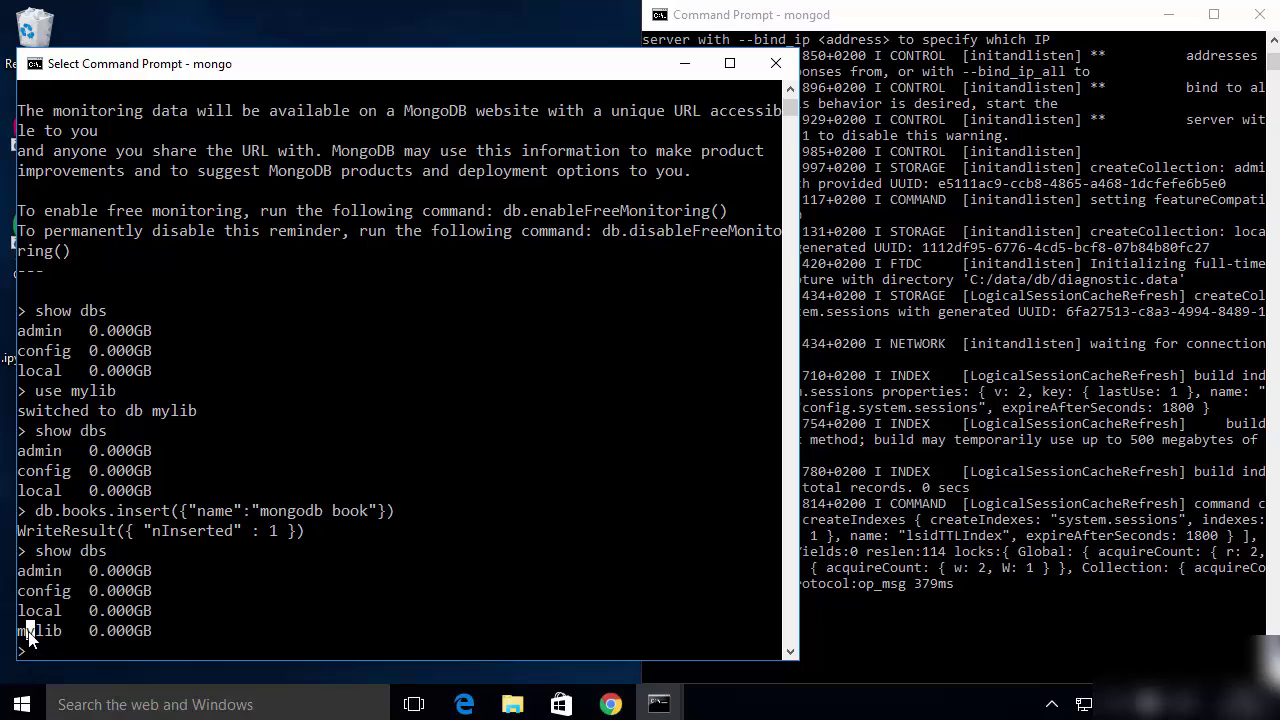
{"action": "key", "text": "Escape"}
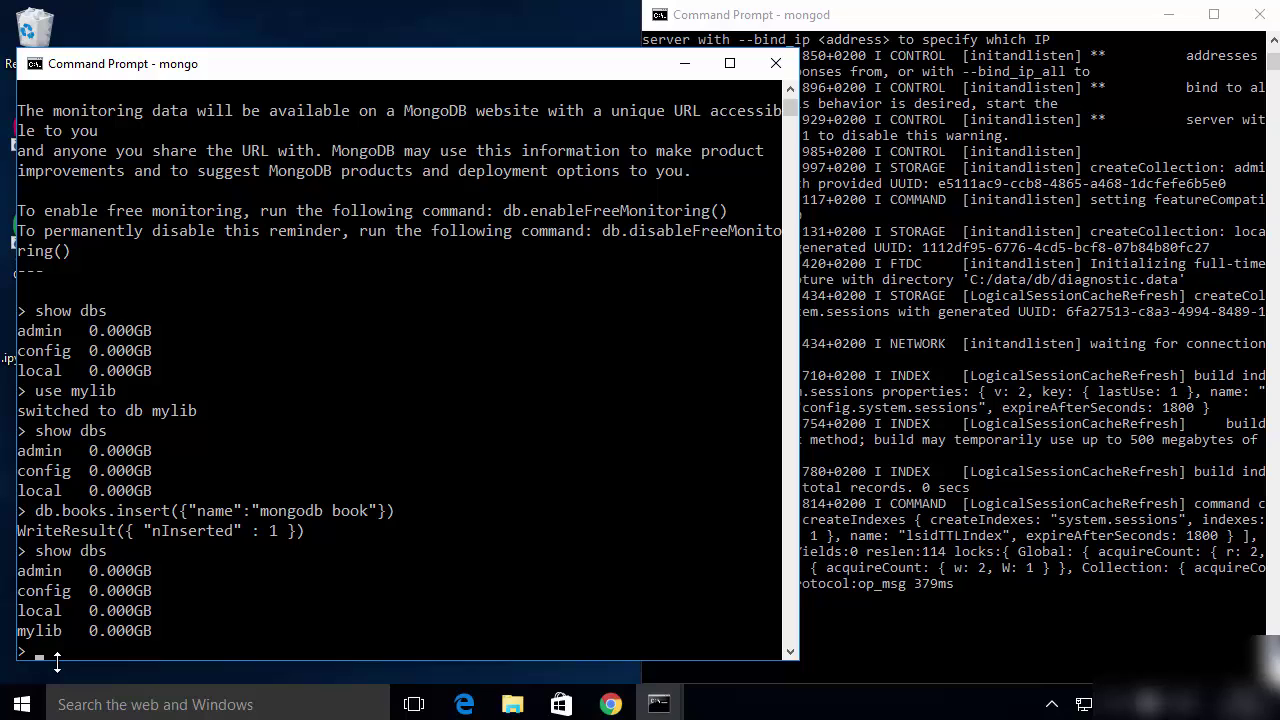
{"action": "type", "text": "show collections;"}
{"action": "key", "text": "Return"}
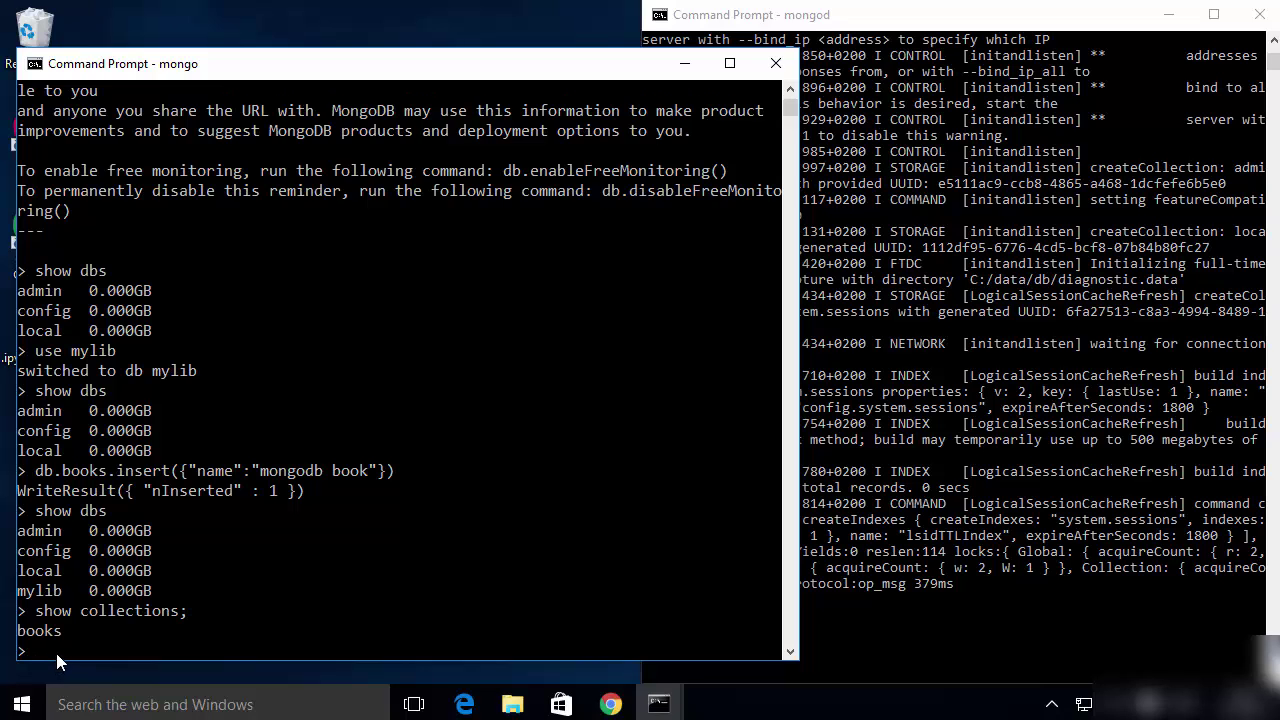
Step: Highlight the books collection name in the insert command and in the collection list
{"action": "left_click", "coordinate": [85, 631]}
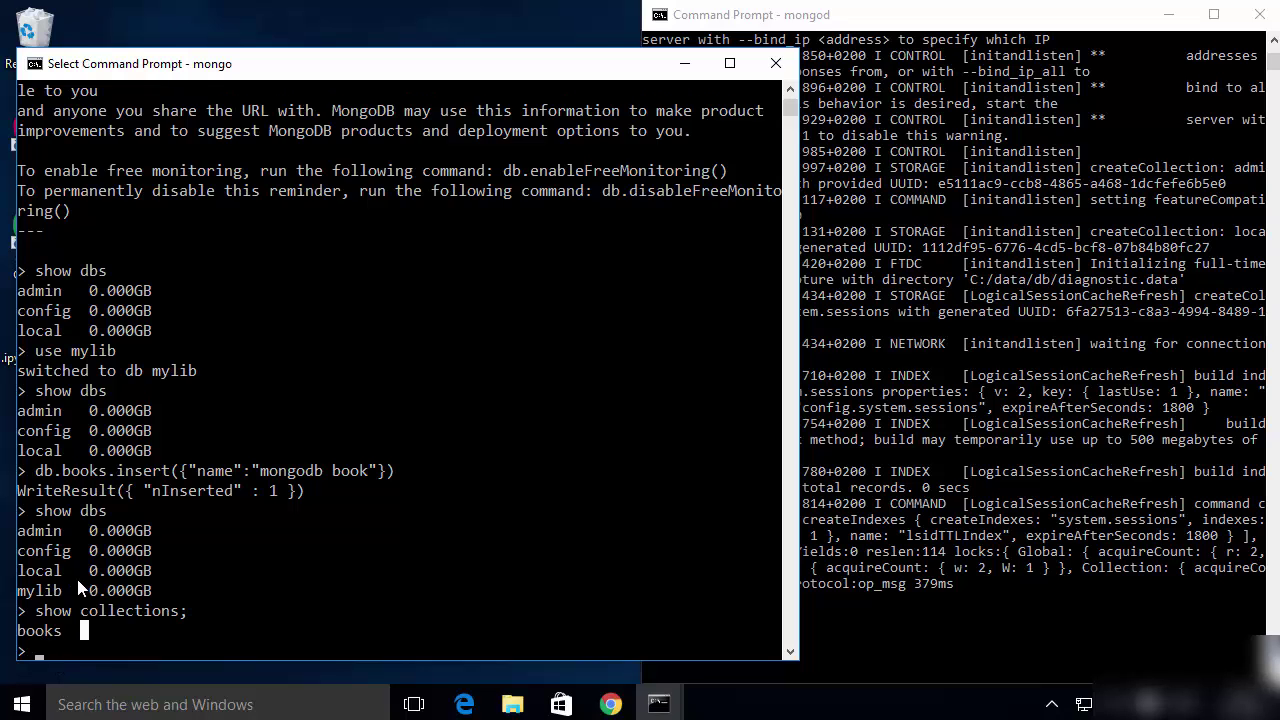
{"action": "left_click_drag", "start_coordinate": [64, 466], "coordinate": [104, 470]}
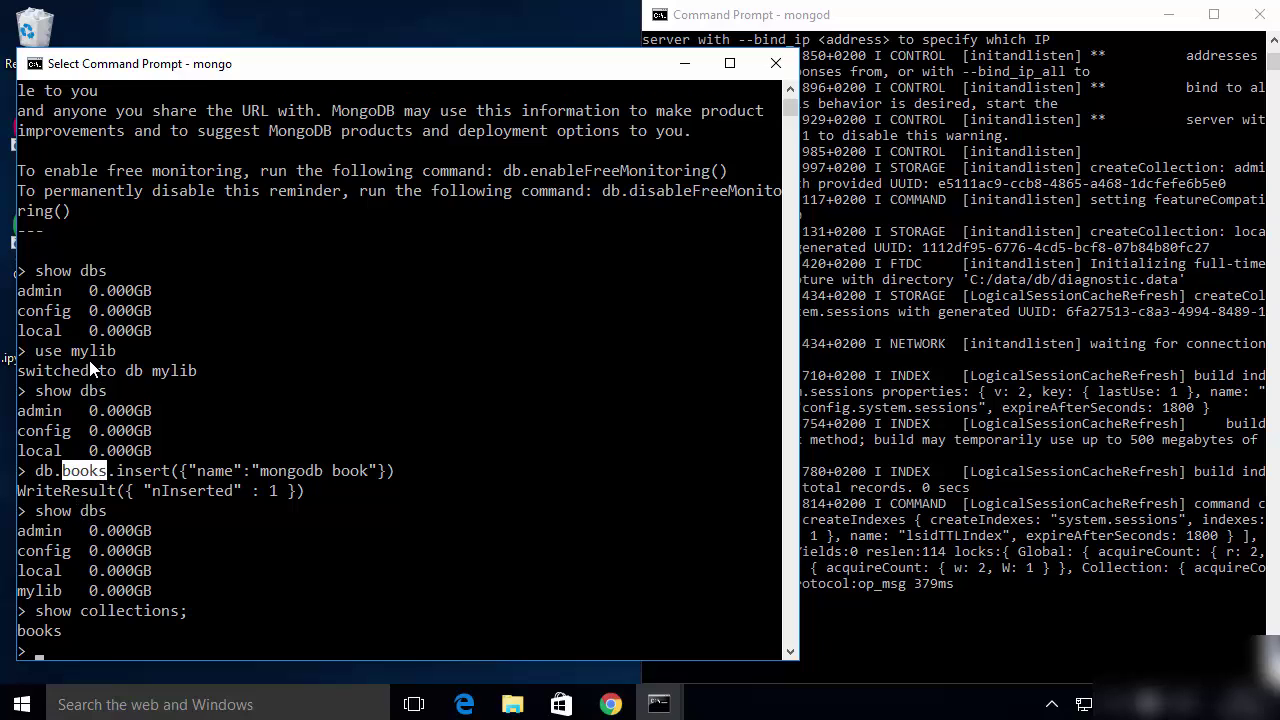
{"action": "double_click", "coordinate": [42, 632]}
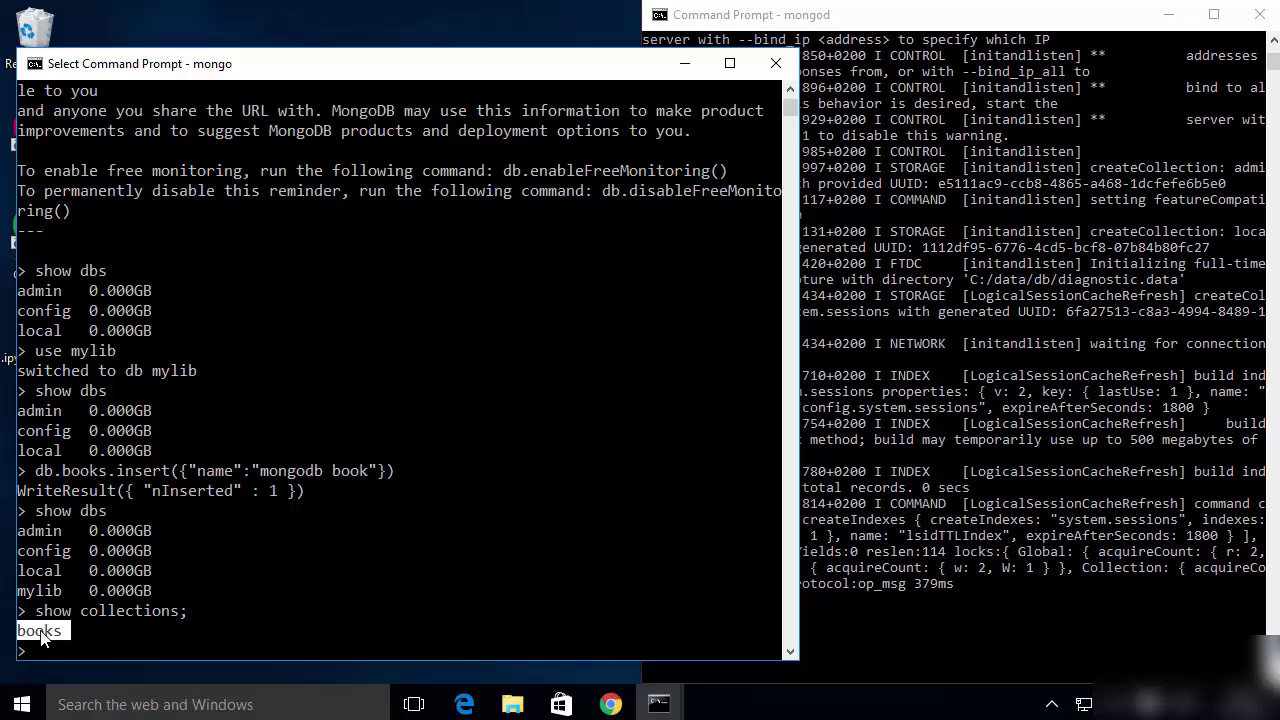
{"action": "left_click", "coordinate": [40, 650]}
Step: Run db.books.find() to return the stored "mongodb book" document
{"action": "type", "text": "db."}
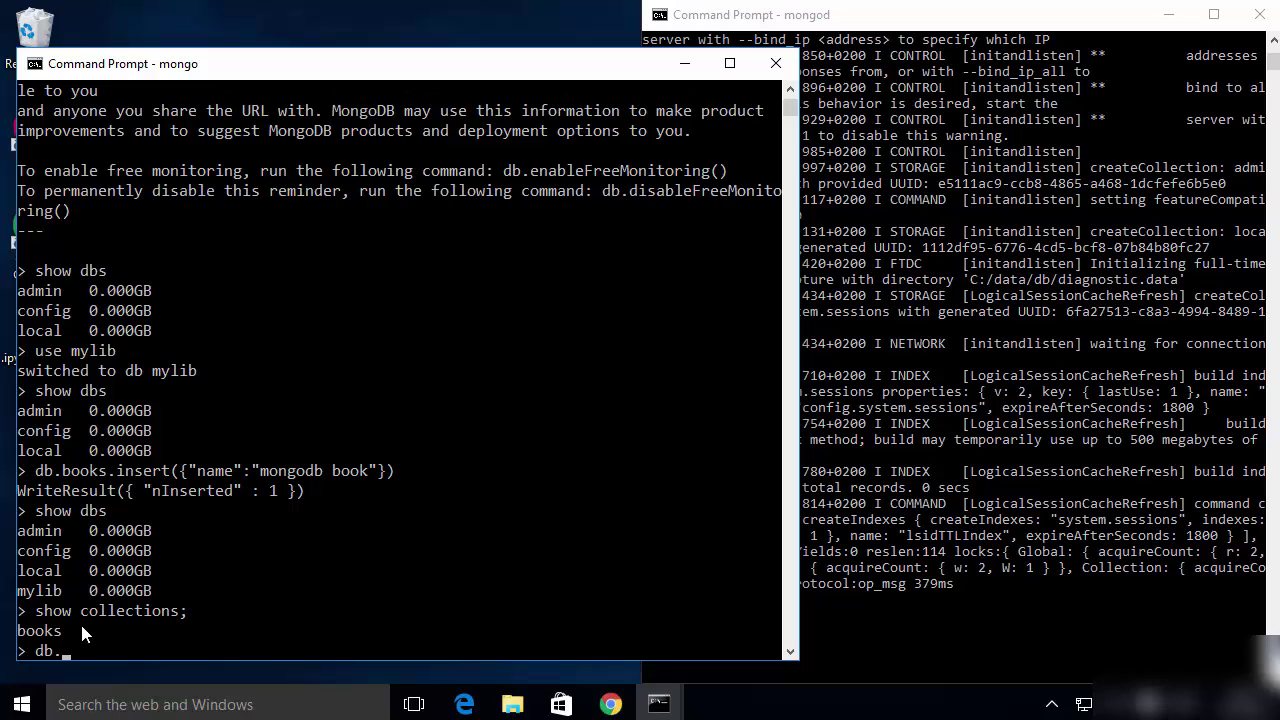
{"action": "type", "text": "books.find()"}
{"action": "key", "text": "Return"}
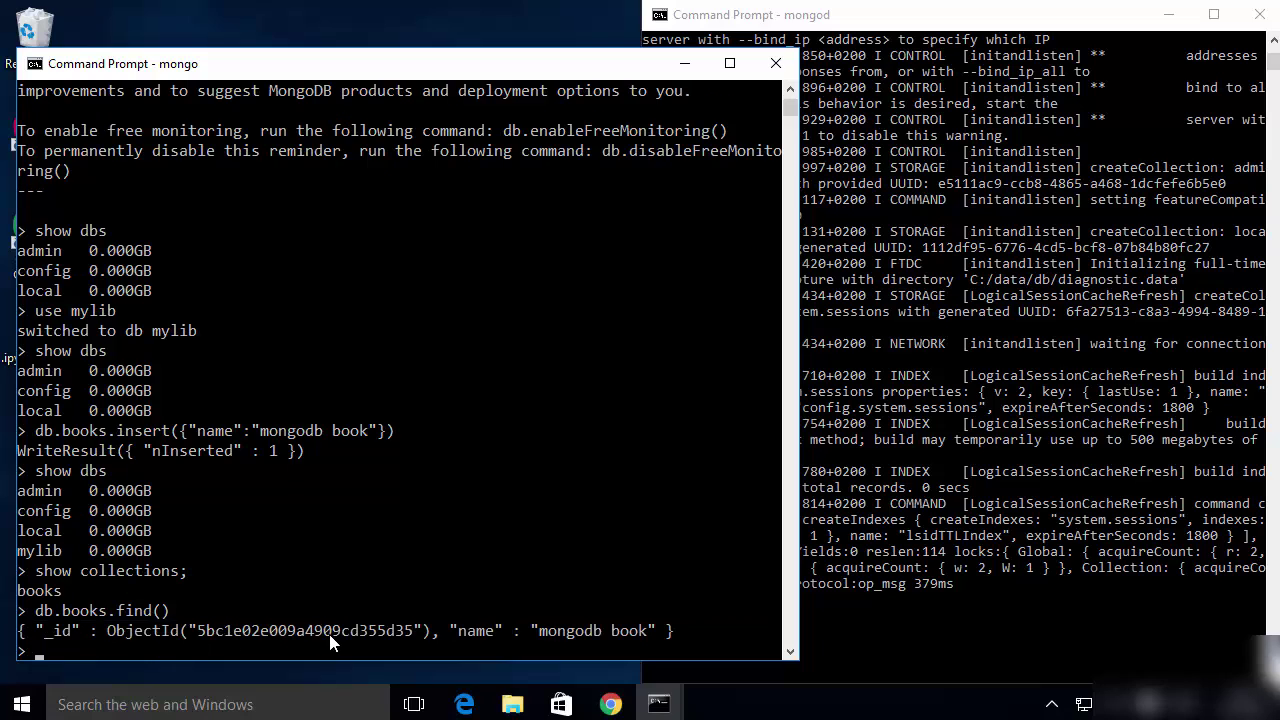
Step: Close the mongo shell and mongod server console windows
{"action": "left_click", "coordinate": [247, 650]}
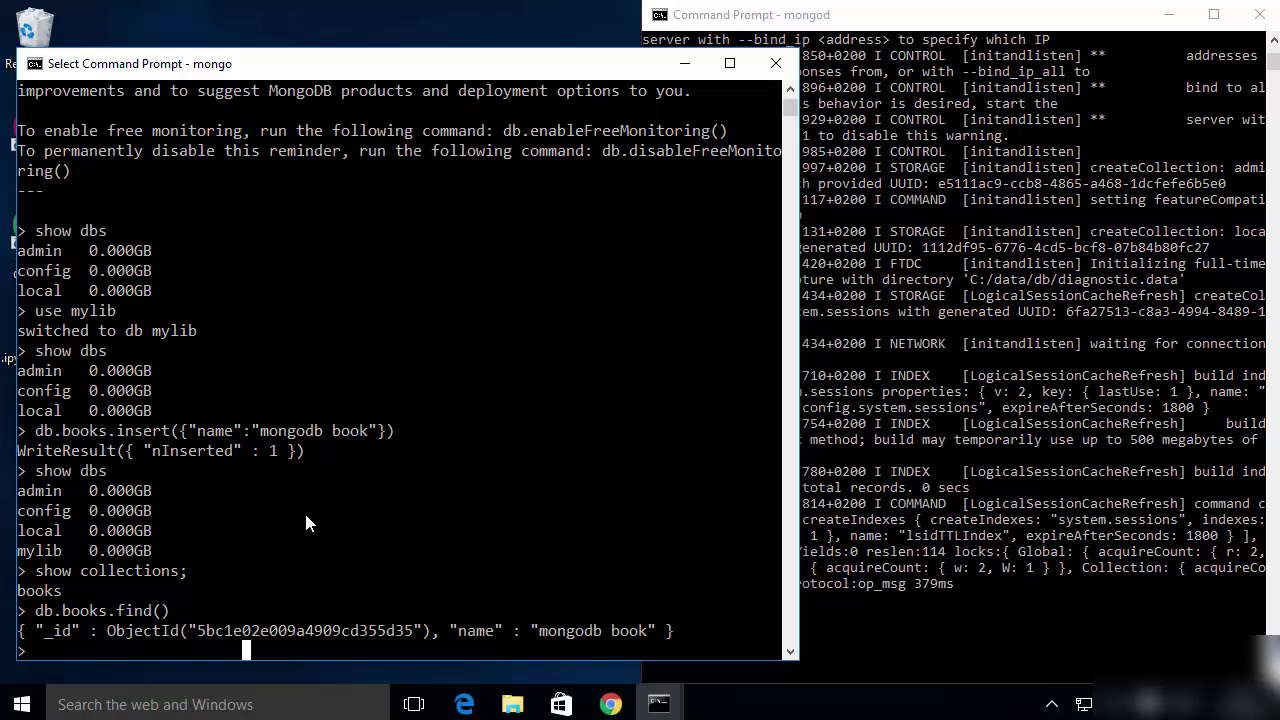
{"action": "left_click", "coordinate": [945, 431]}
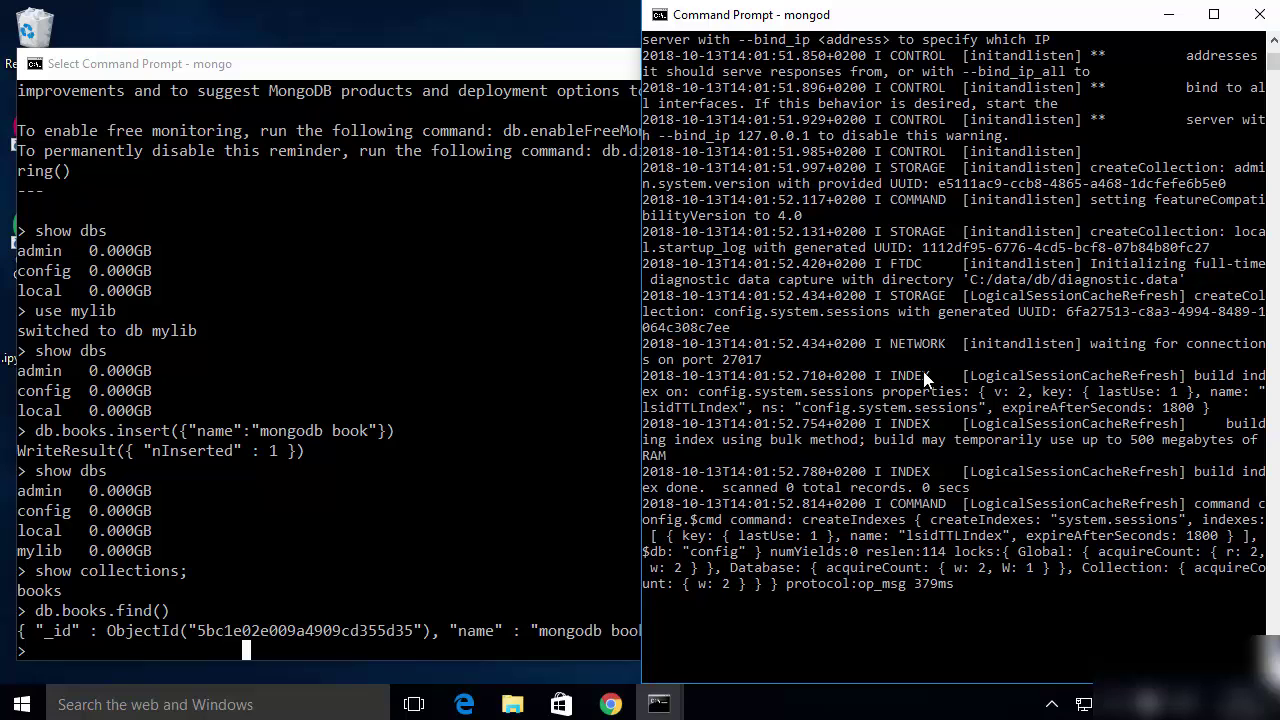
{"action": "left_click", "coordinate": [855, 360]}
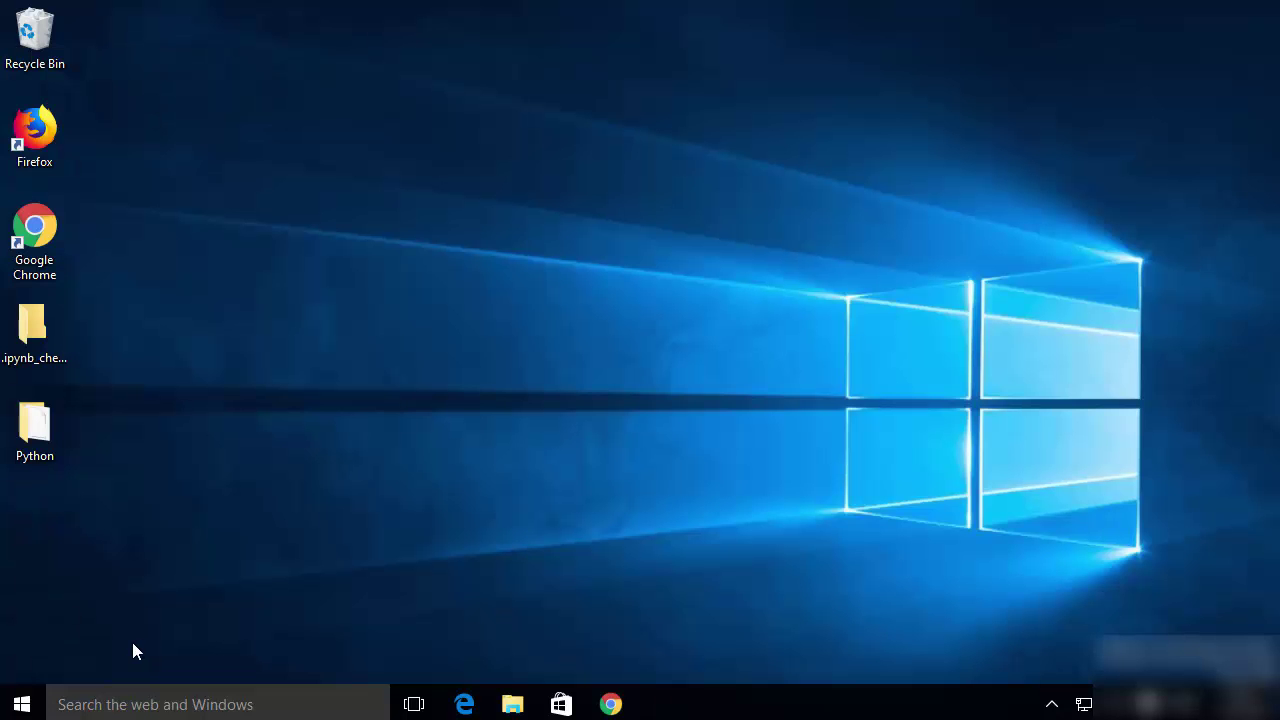
Step: Run mongod in a fresh Command Prompt, see it is not recognized, and minimize that window
{"action": "right_click", "coordinate": [28, 700]}
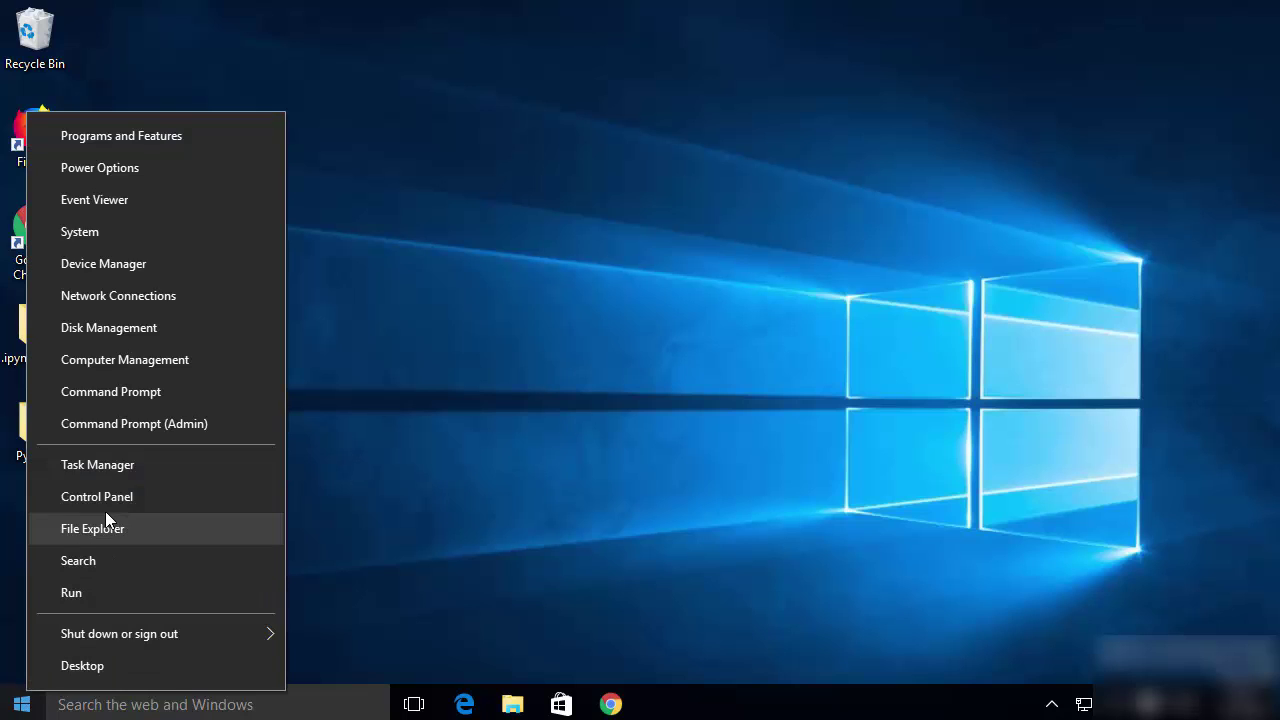
{"action": "left_click", "coordinate": [121, 403]}
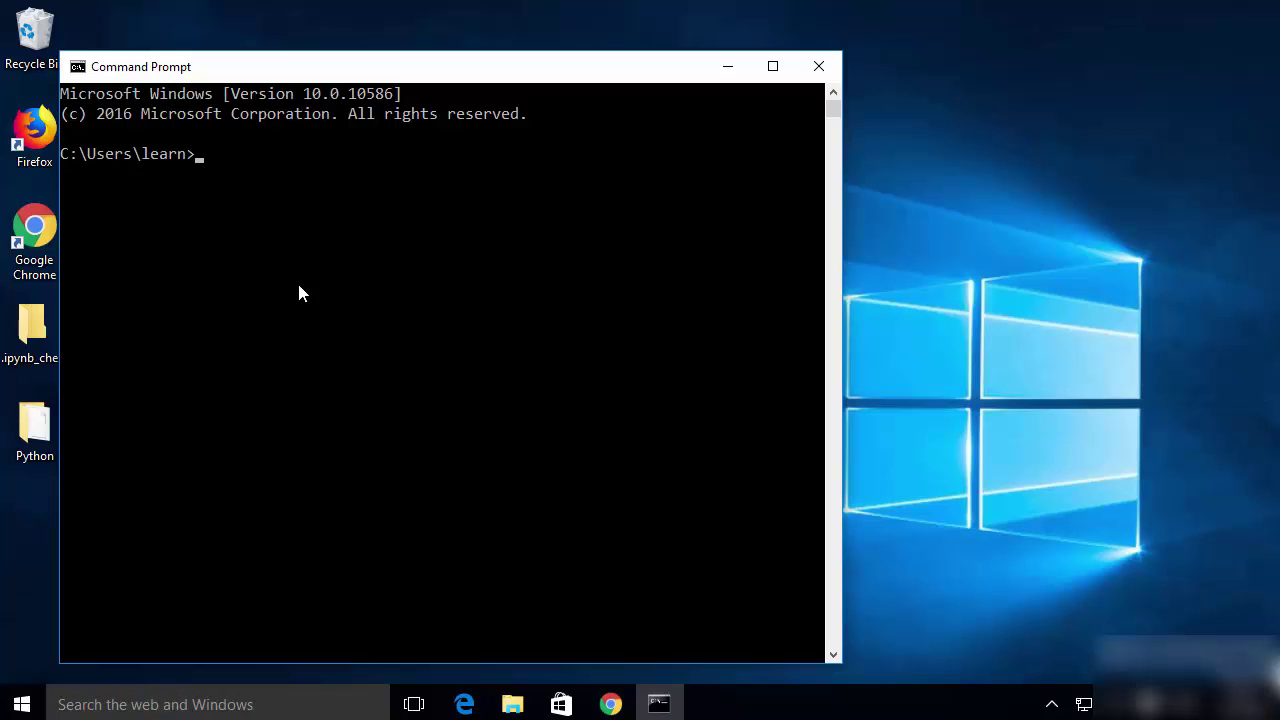
{"action": "type", "text": "mongod"}
{"action": "key", "text": "Return"}
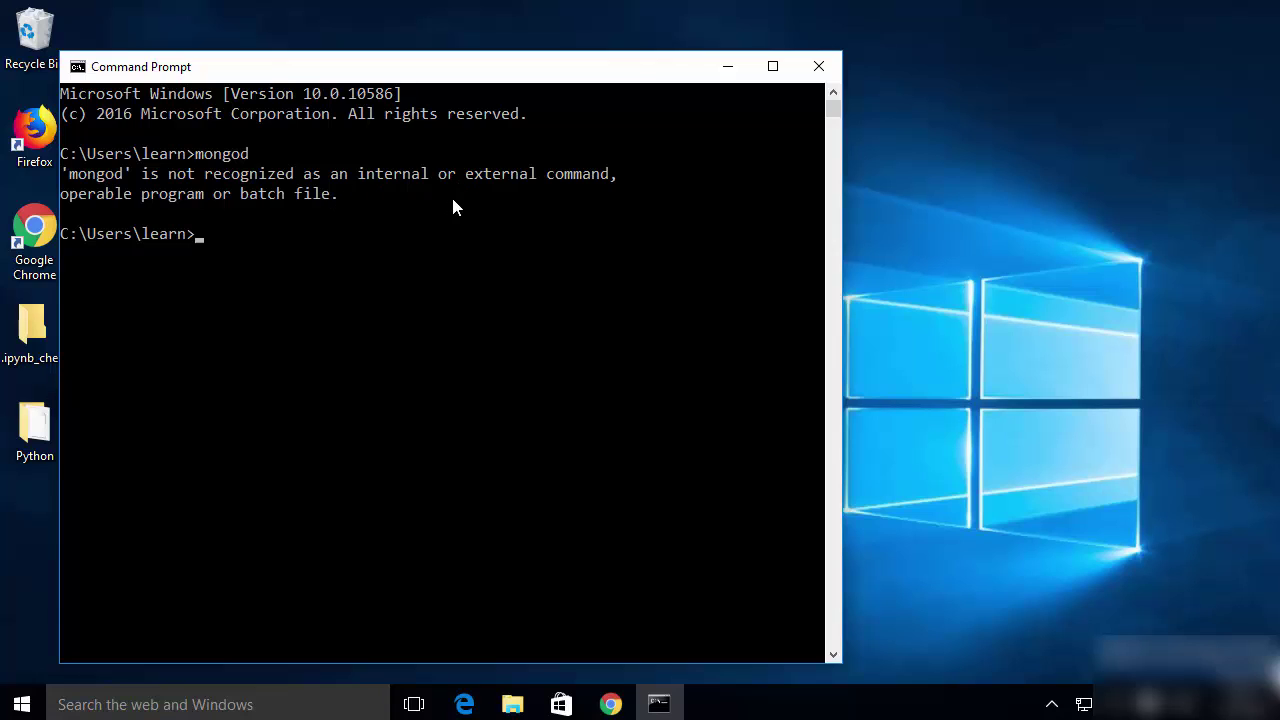
{"action": "left_click", "coordinate": [291, 234]}
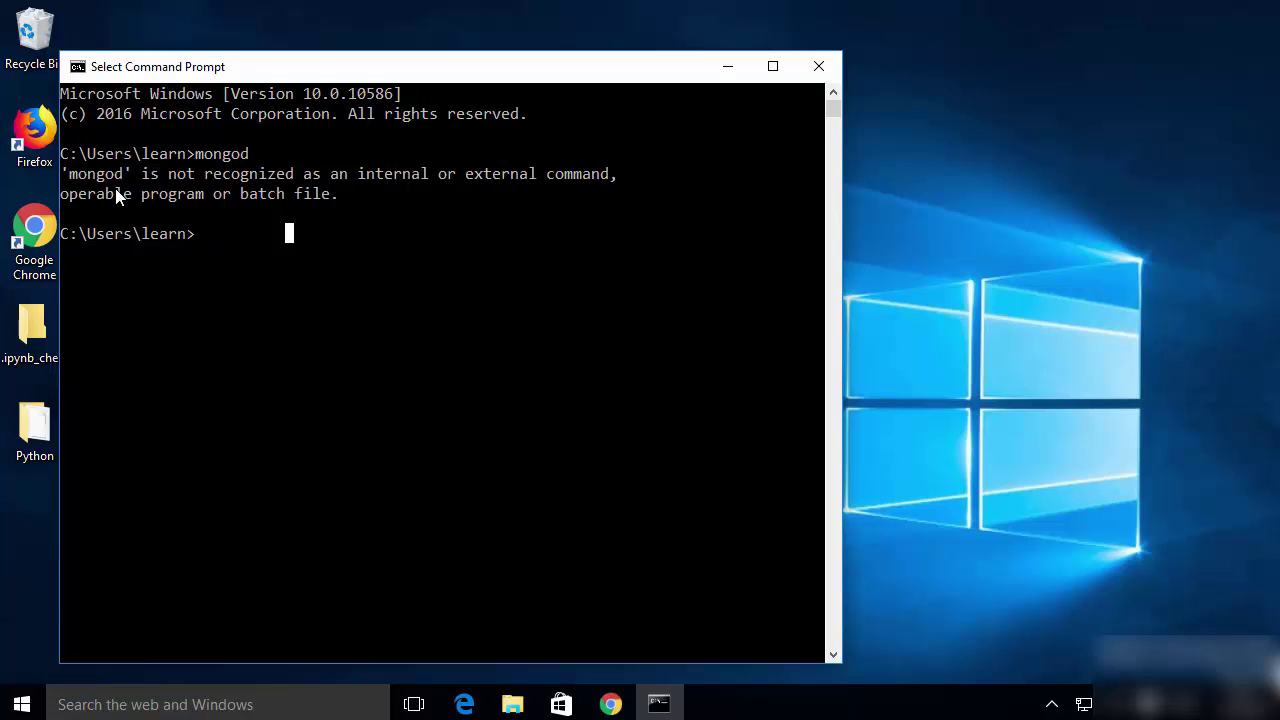
{"action": "left_click", "coordinate": [406, 533]}
{"action": "left_click", "coordinate": [716, 64]}
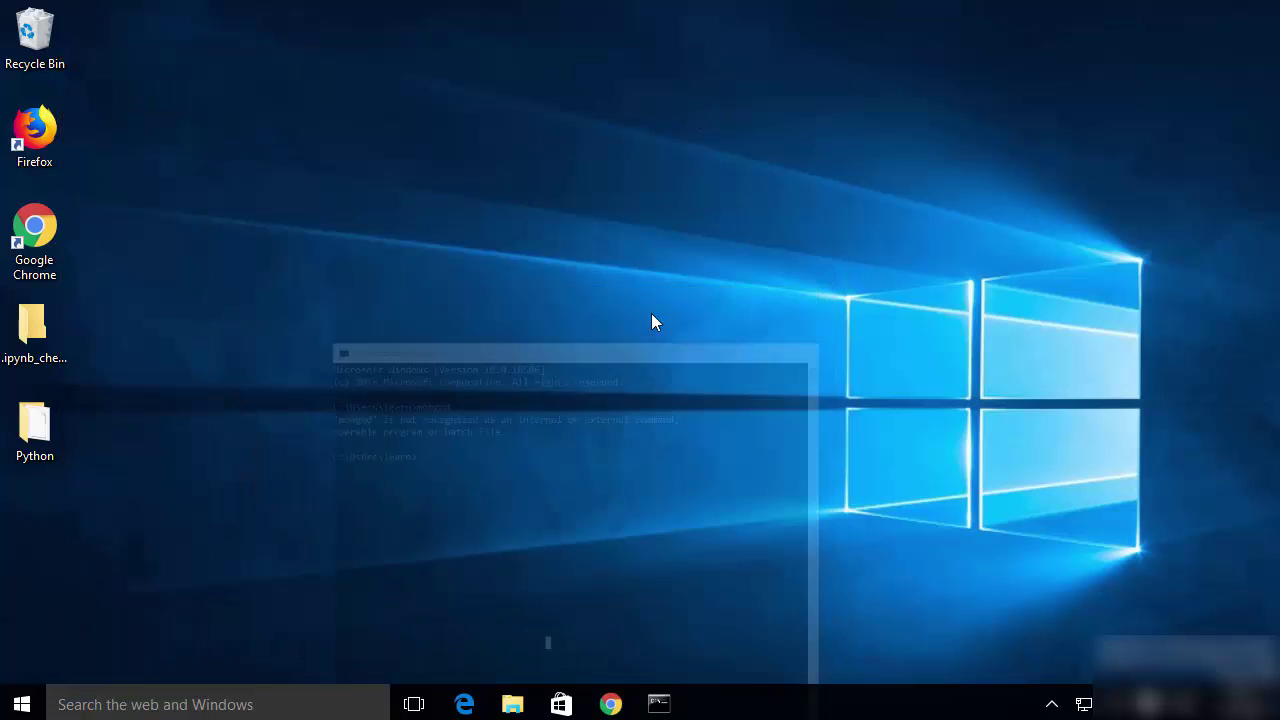
Step: Browse to C:\Program Files\MongoDB\Server\4.0\bin and view its full path in the address bar
{"action": "left_click", "coordinate": [520, 703]}
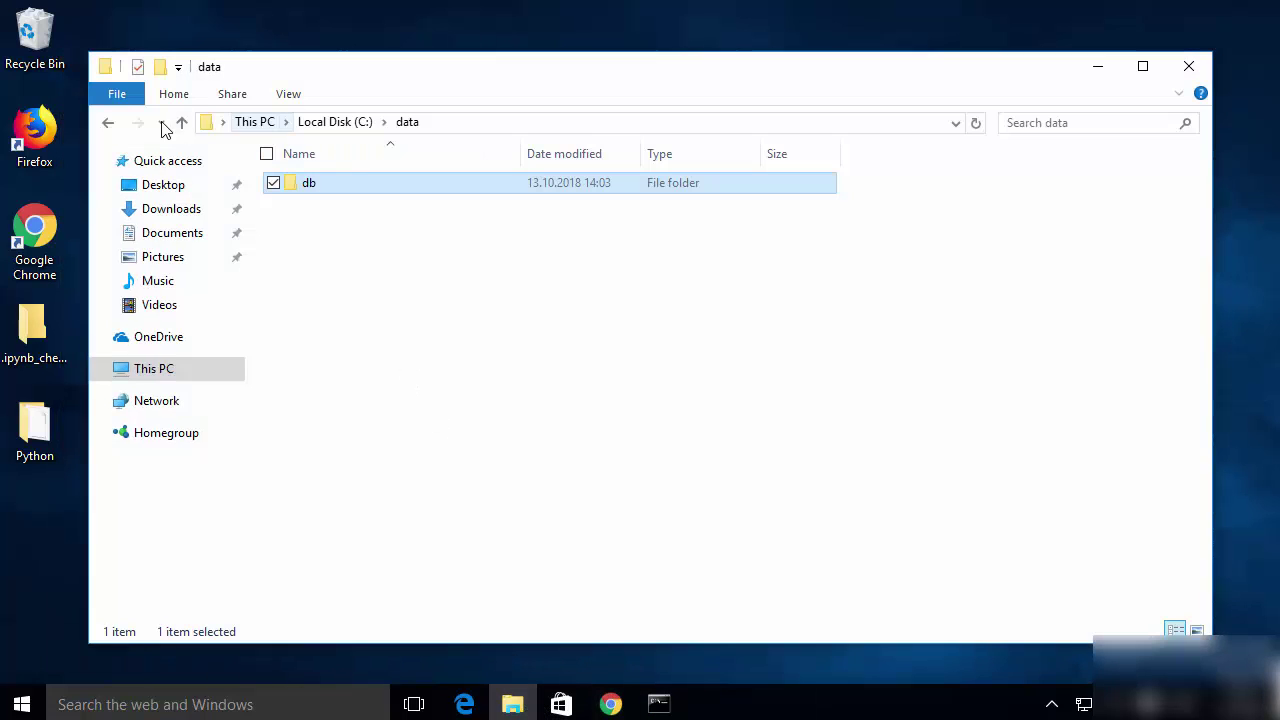
{"action": "left_click", "coordinate": [108, 123]}
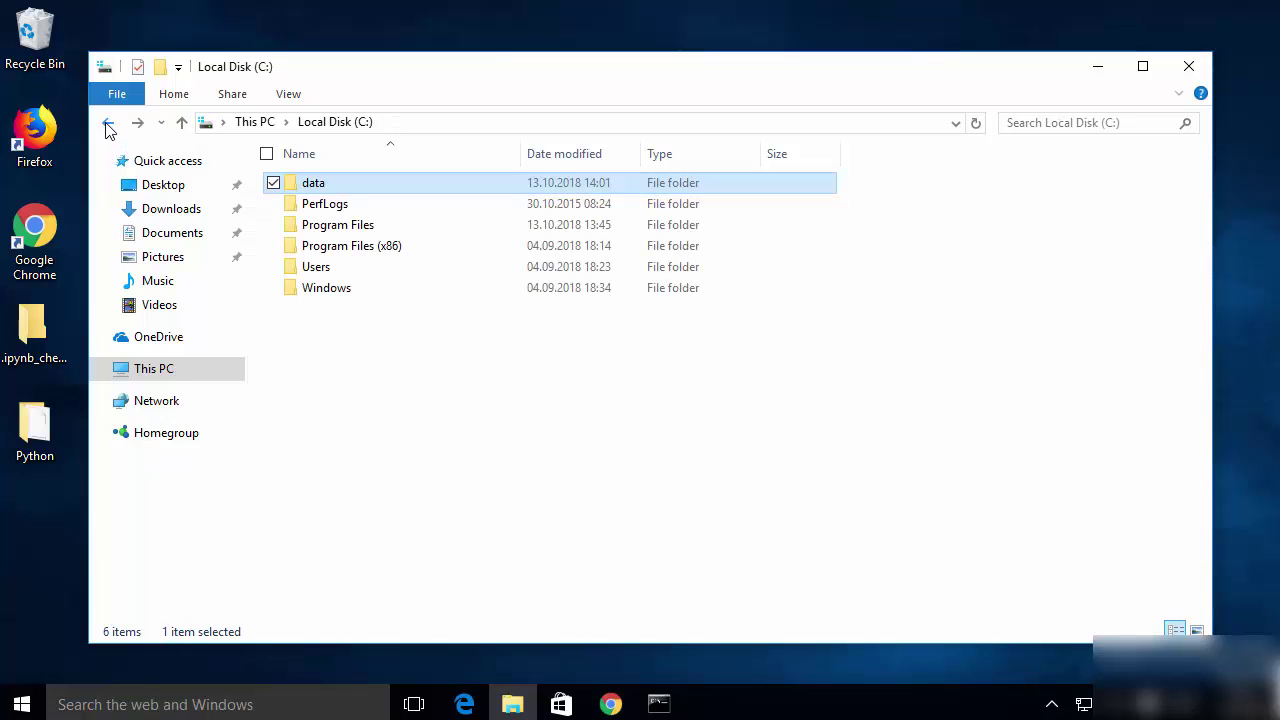
{"action": "double_click", "coordinate": [338, 227]}
{"action": "left_click", "coordinate": [330, 228]}
{"action": "double_click", "coordinate": [330, 228]}
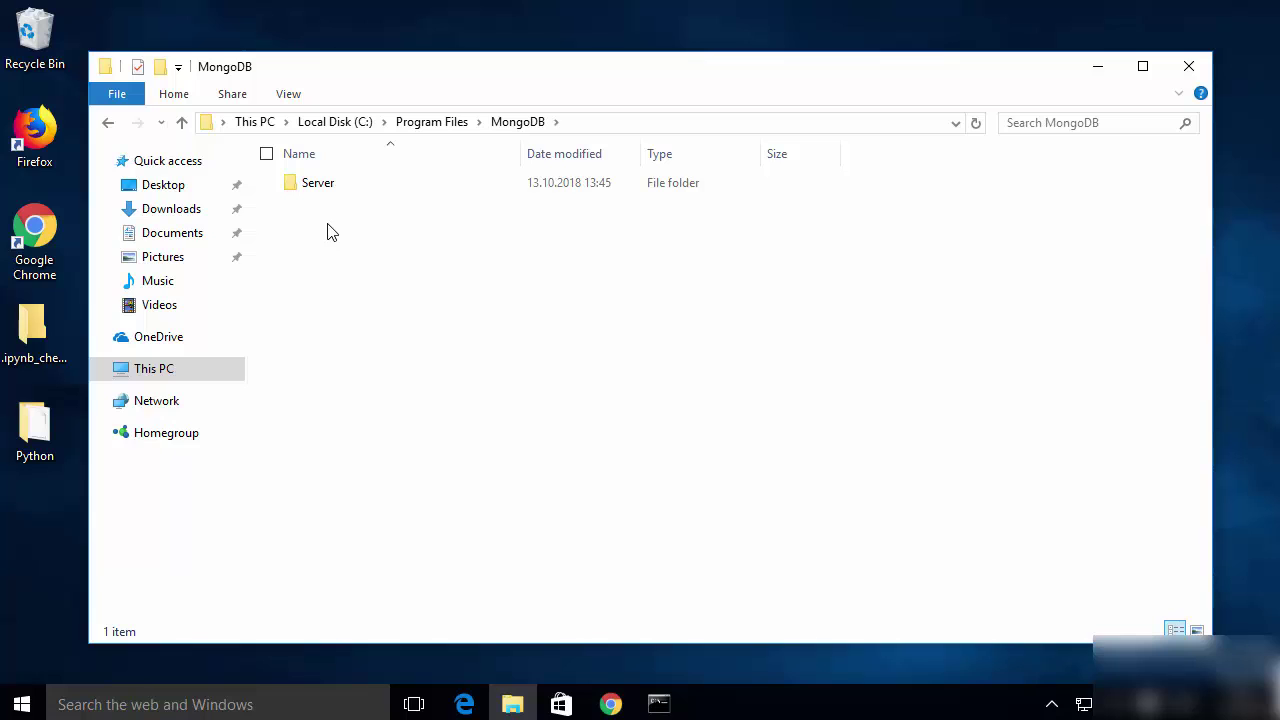
{"action": "double_click", "coordinate": [329, 192]}
{"action": "double_click", "coordinate": [311, 189]}
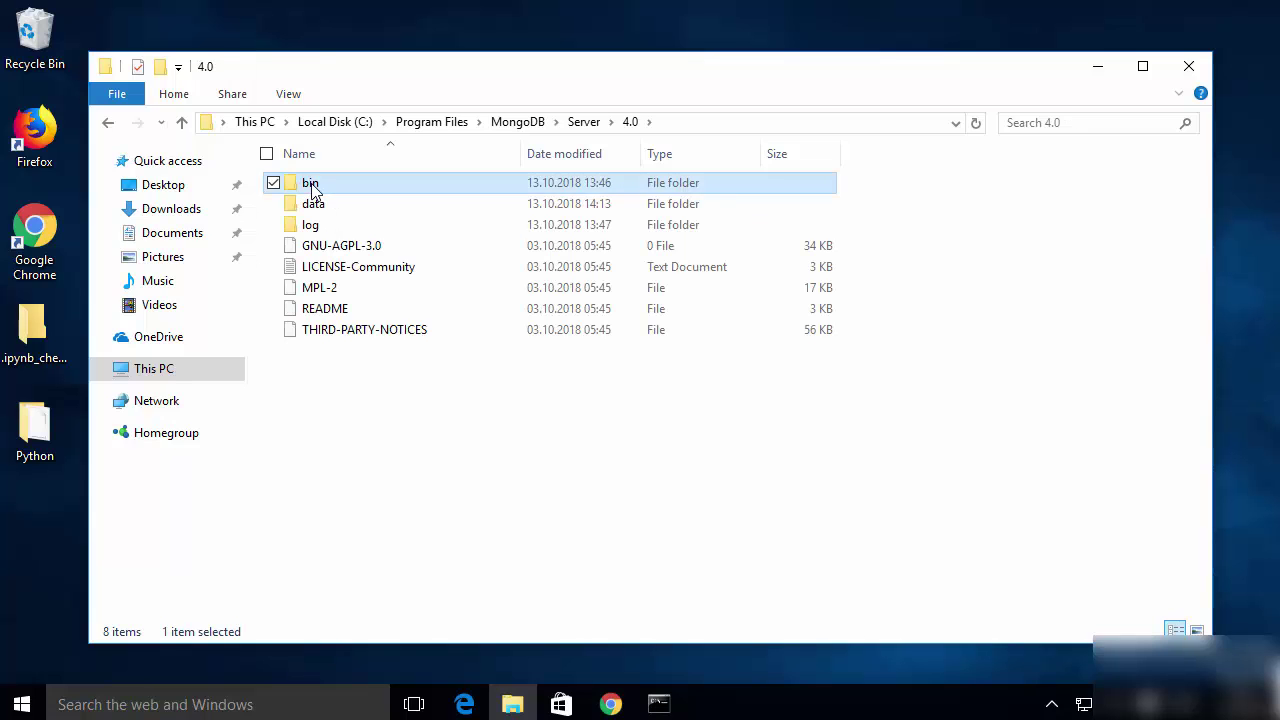
{"action": "double_click", "coordinate": [311, 187]}
{"action": "left_click", "coordinate": [733, 132]}
{"action": "key", "text": "ctrl+c"}
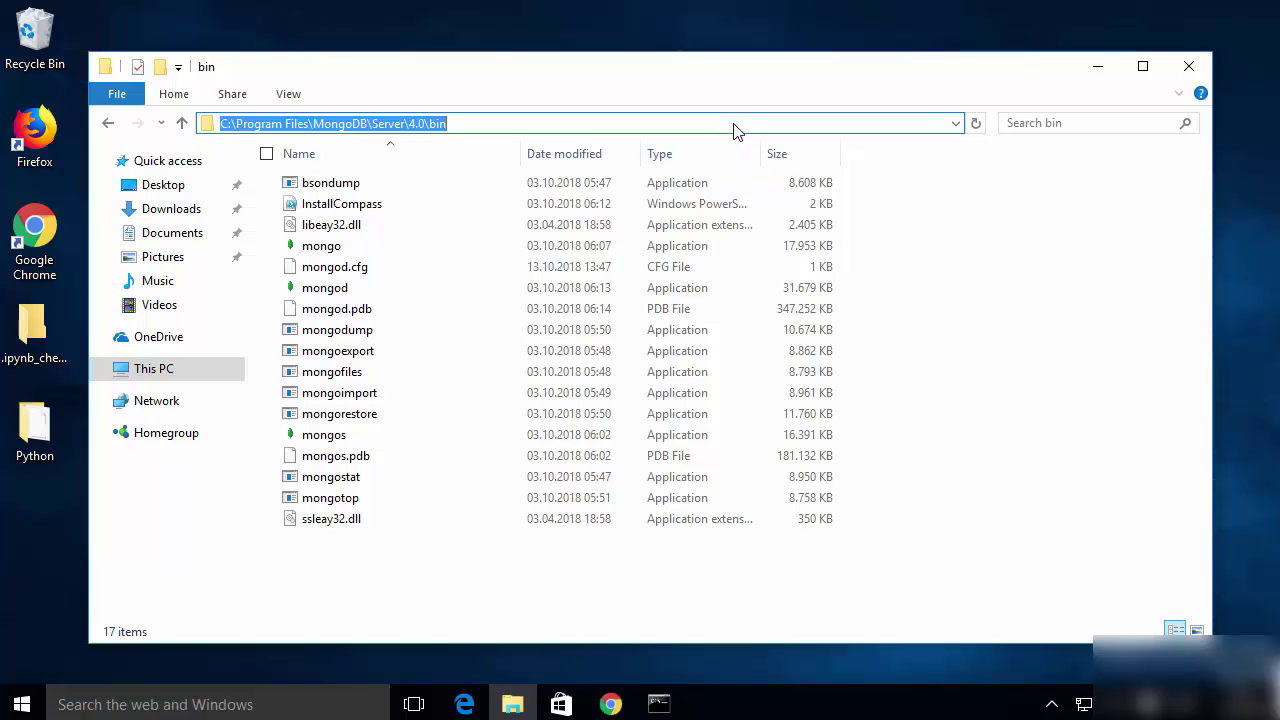
{"action": "left_click", "coordinate": [283, 601]}
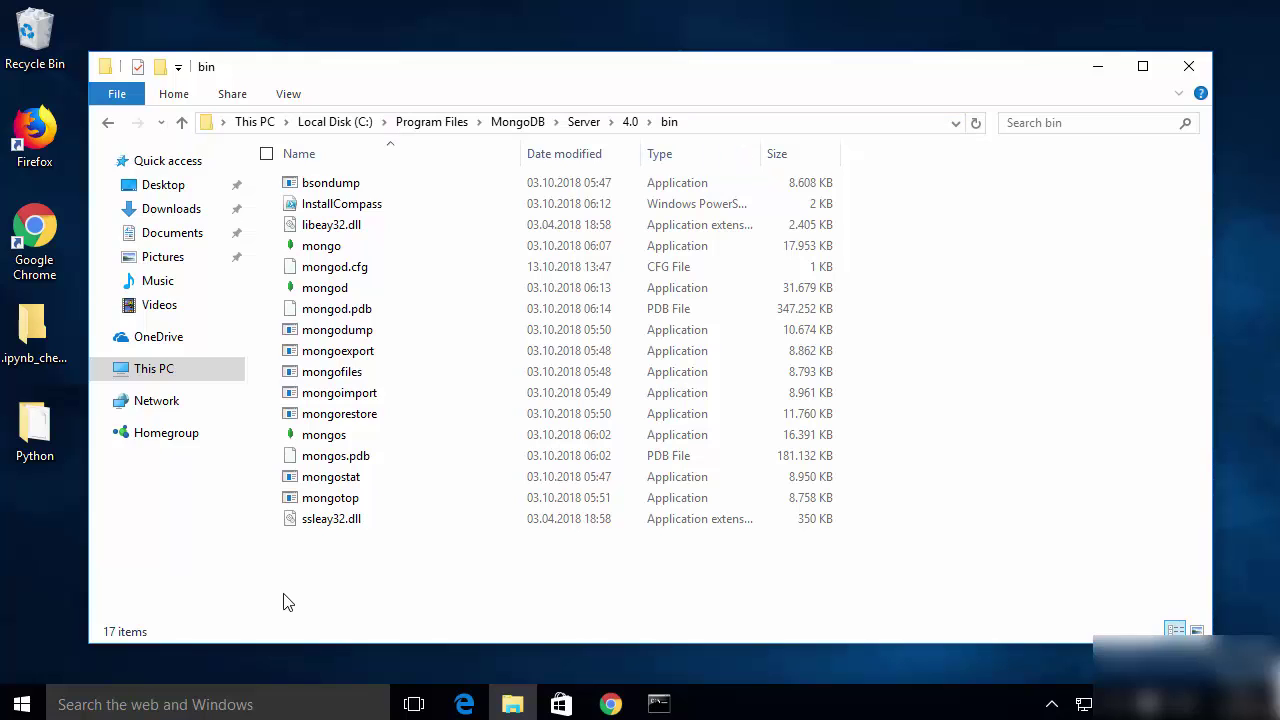
Step: Open Environment Variables from System's advanced settings and select the system Path variable
{"action": "right_click", "coordinate": [22, 704]}
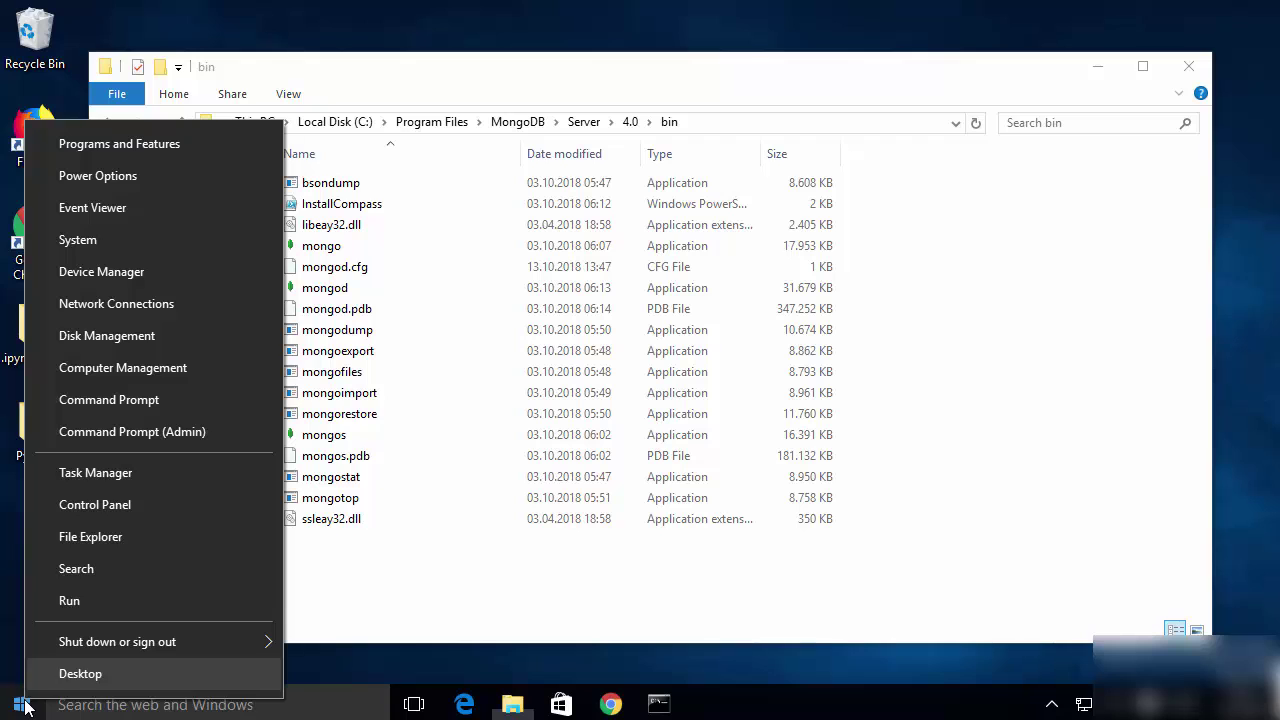
{"action": "left_click", "coordinate": [87, 248]}
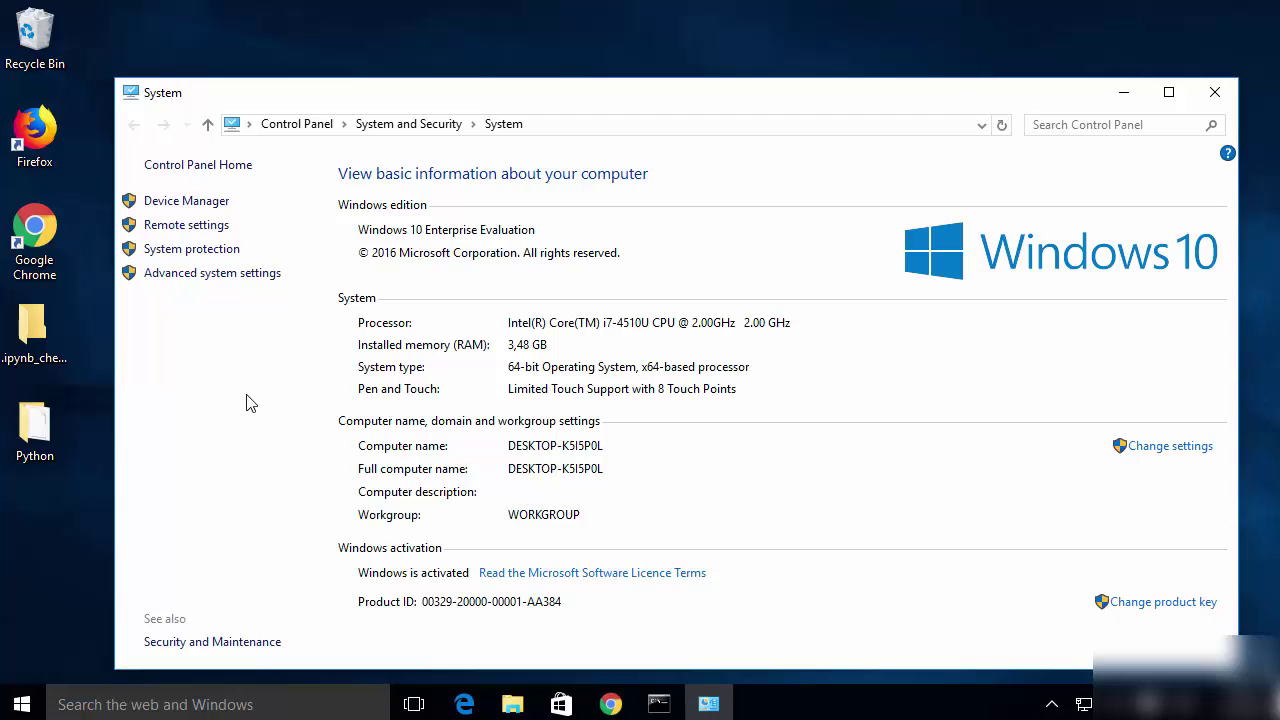
{"action": "left_click", "coordinate": [212, 279]}
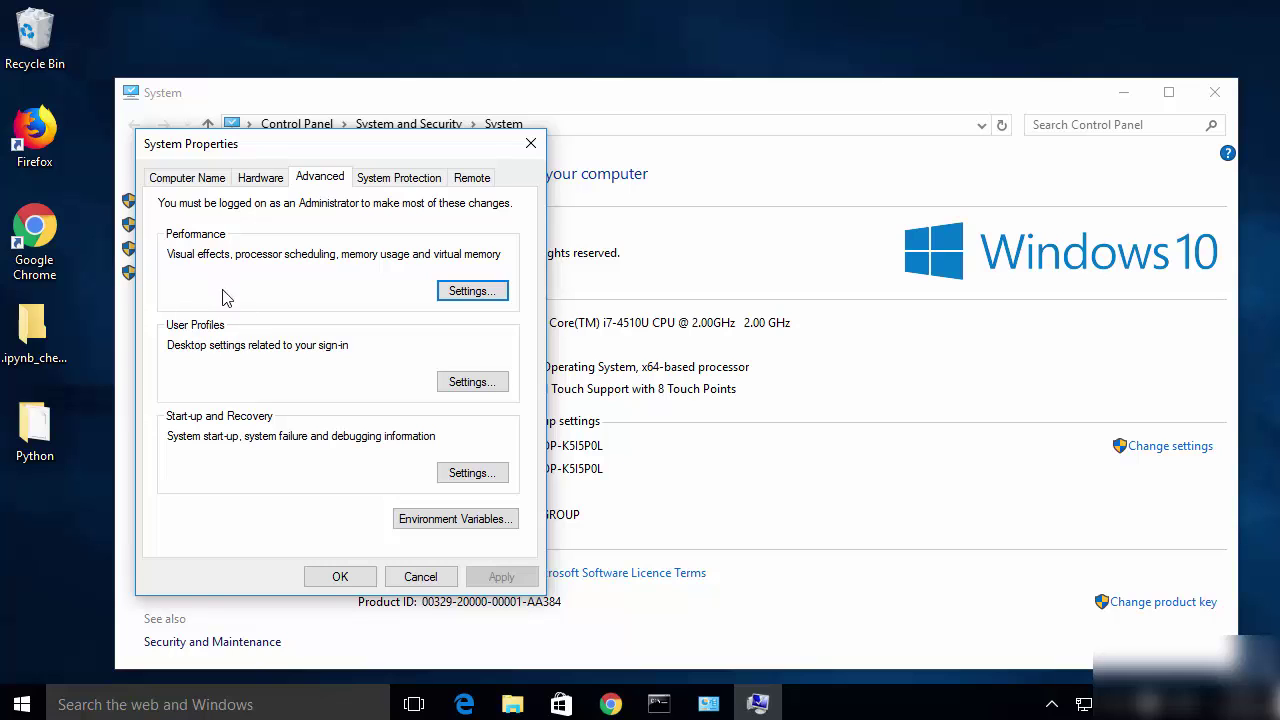
{"action": "left_click", "coordinate": [440, 528]}
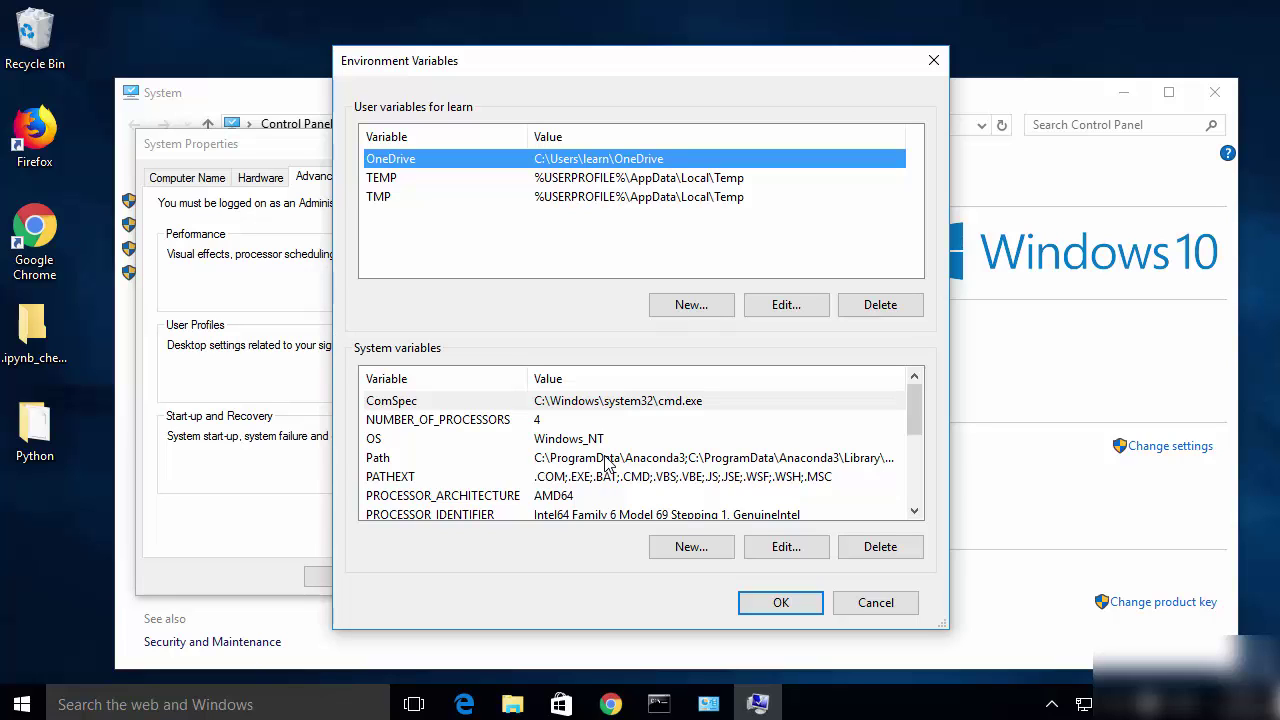
{"action": "left_click", "coordinate": [605, 458]}
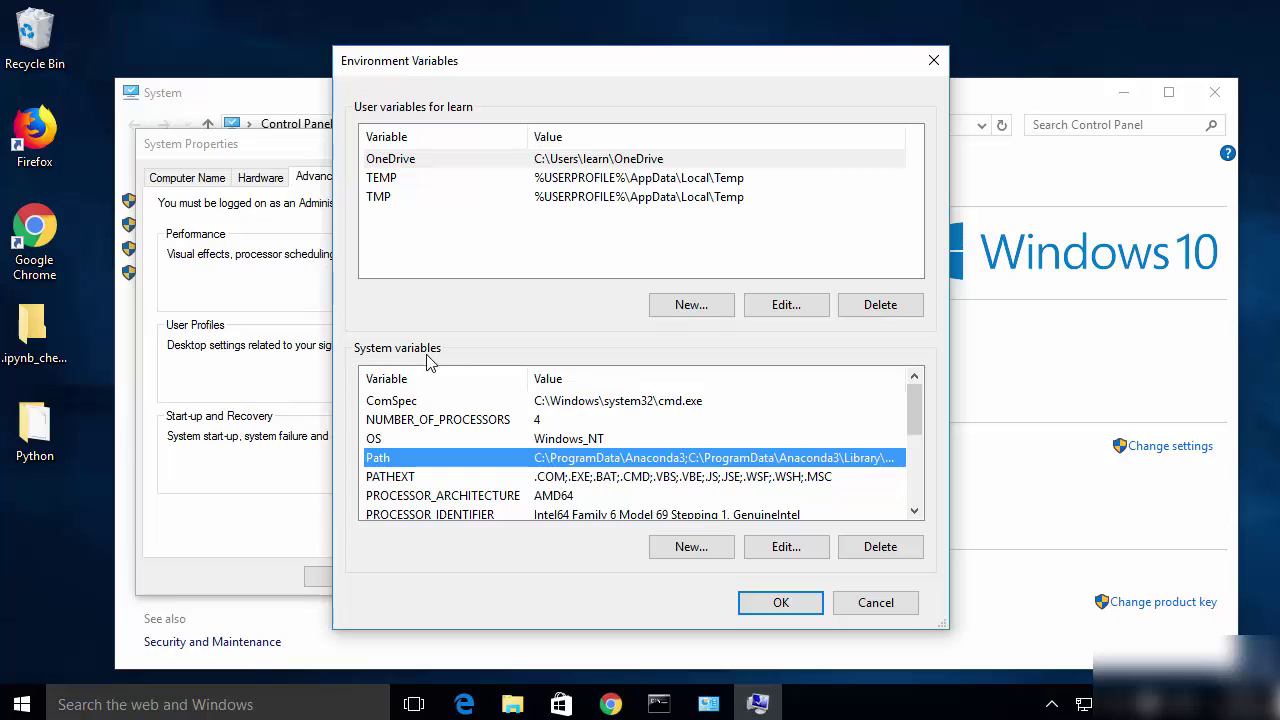
Step: Add C:\Program Files\MongoDB\Server\4.0\bin as a new entry in the system Path variable
{"action": "double_click", "coordinate": [392, 464]}
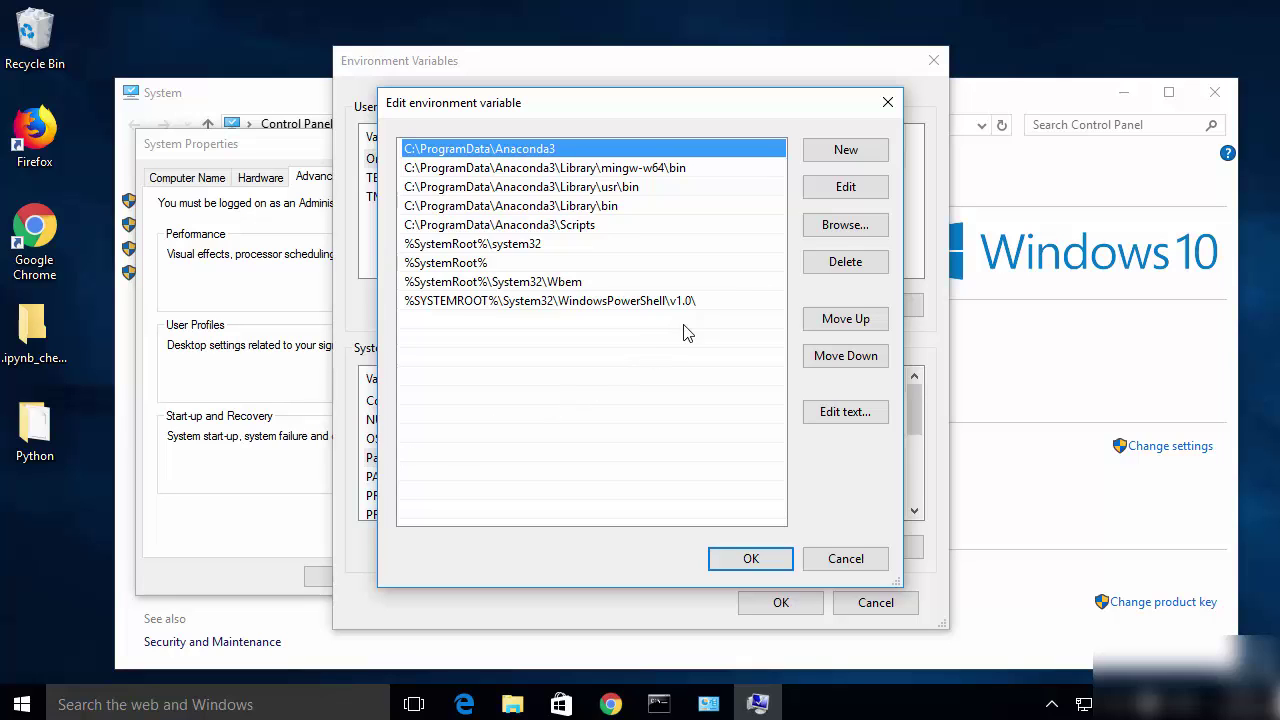
{"action": "left_click", "coordinate": [831, 160]}
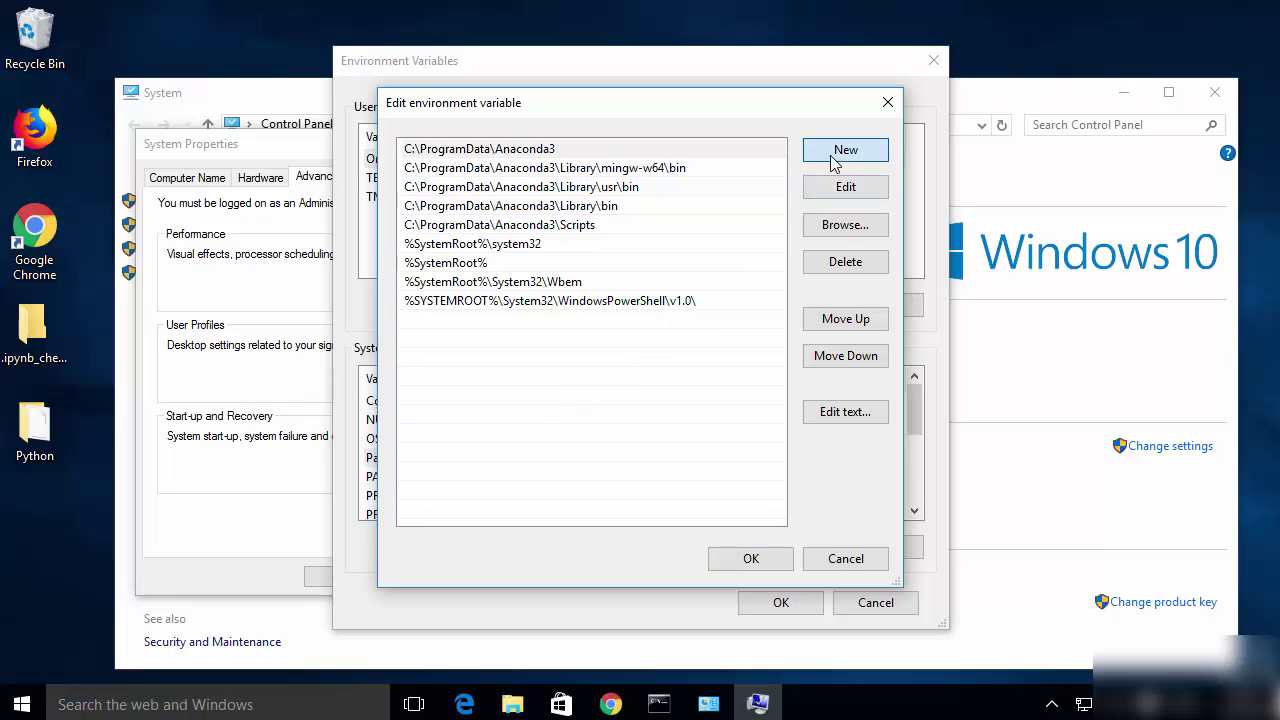
{"action": "key", "text": "ctrl+v"}
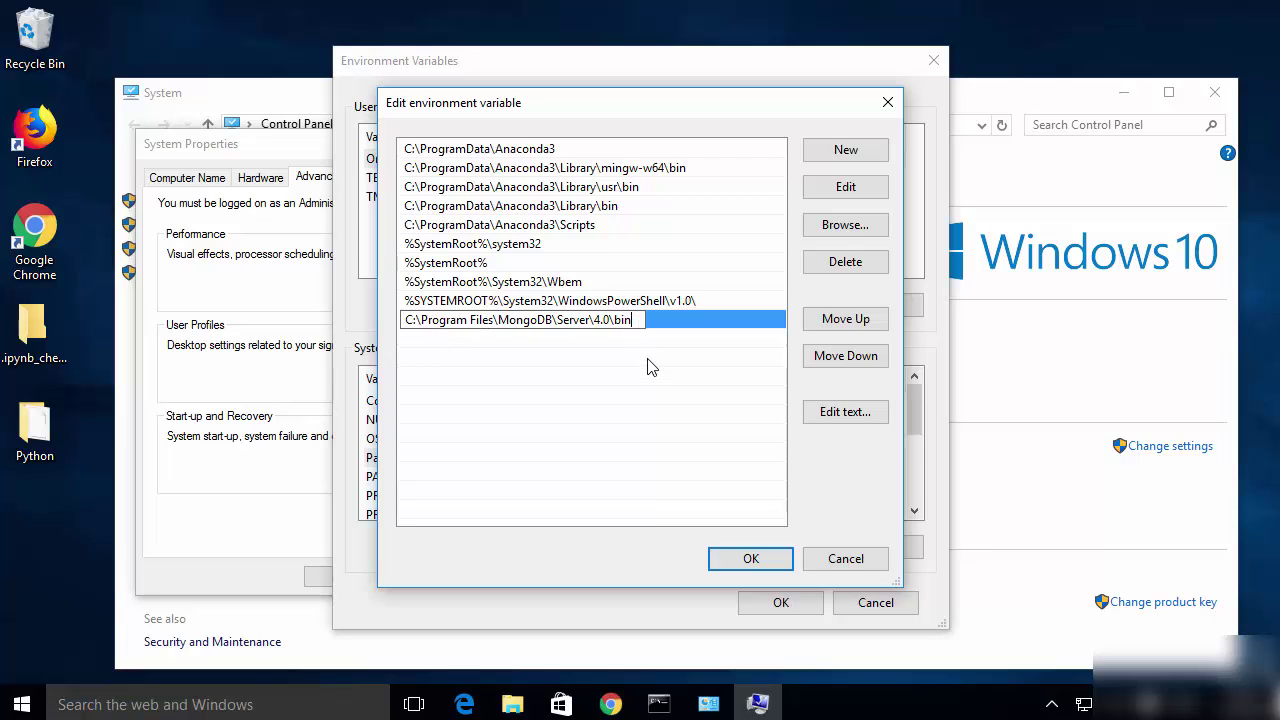
{"action": "key", "text": "Return"}
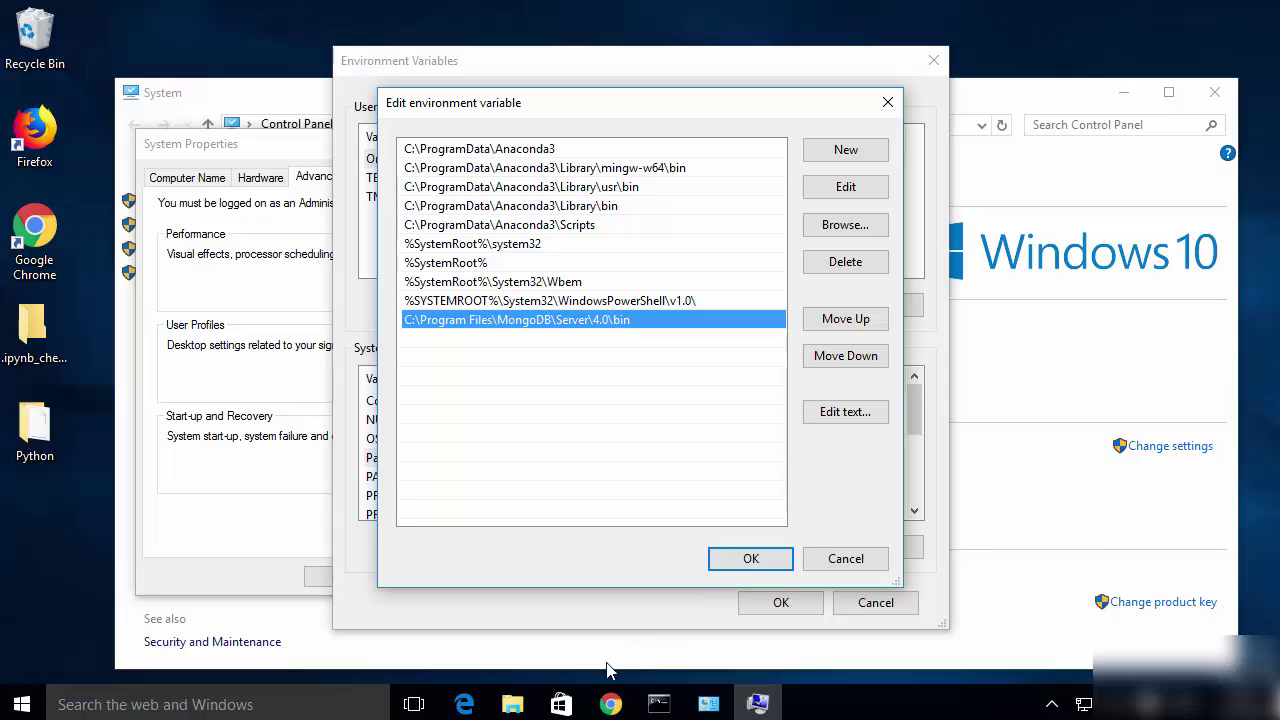
Step: Save the Path change through Environment Variables and System Properties, then close the System window
{"action": "left_click", "coordinate": [512, 704]}
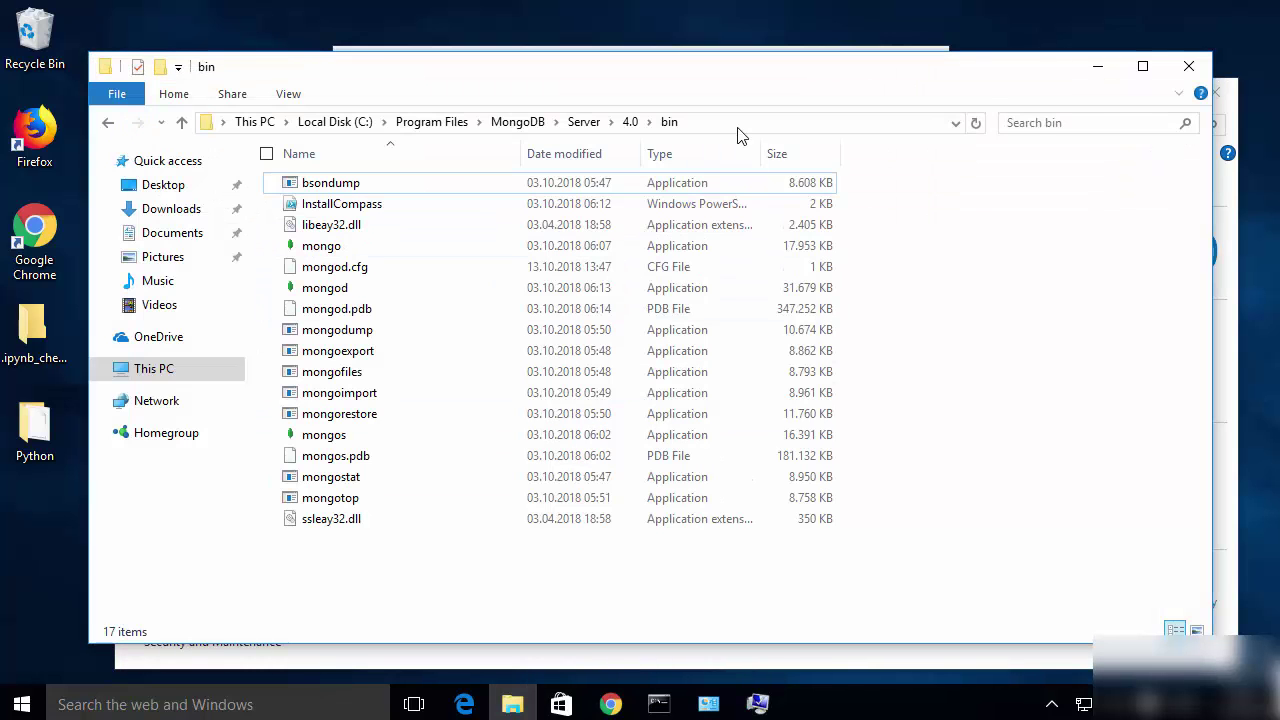
{"action": "left_click", "coordinate": [757, 704]}
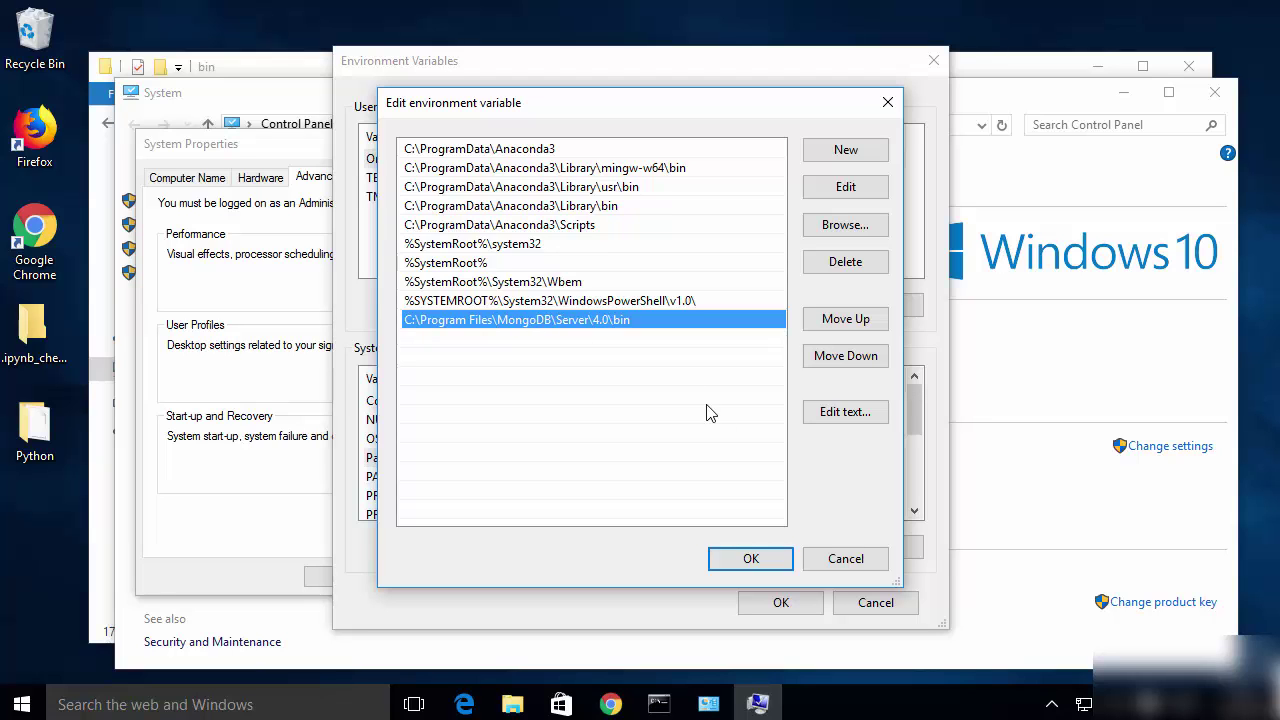
{"action": "left_click", "coordinate": [749, 562]}
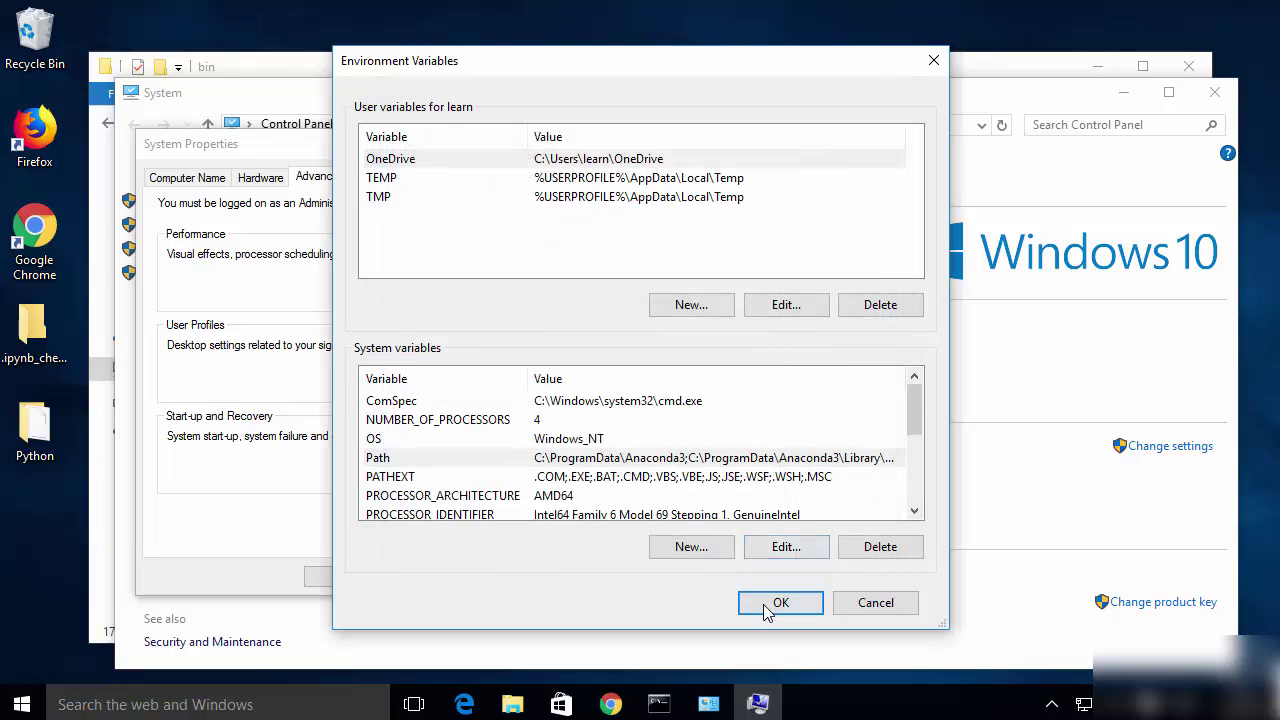
{"action": "left_click", "coordinate": [779, 602]}
{"action": "left_click", "coordinate": [333, 576]}
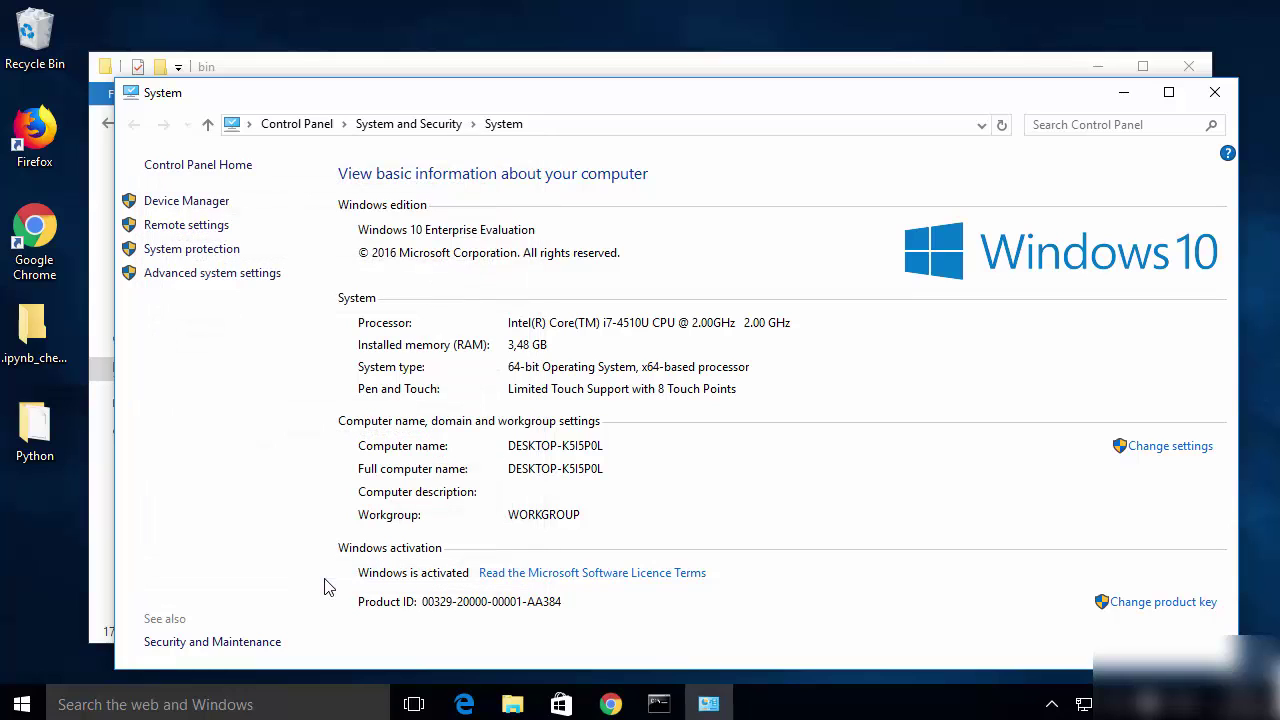
{"action": "left_click", "coordinate": [1122, 93]}
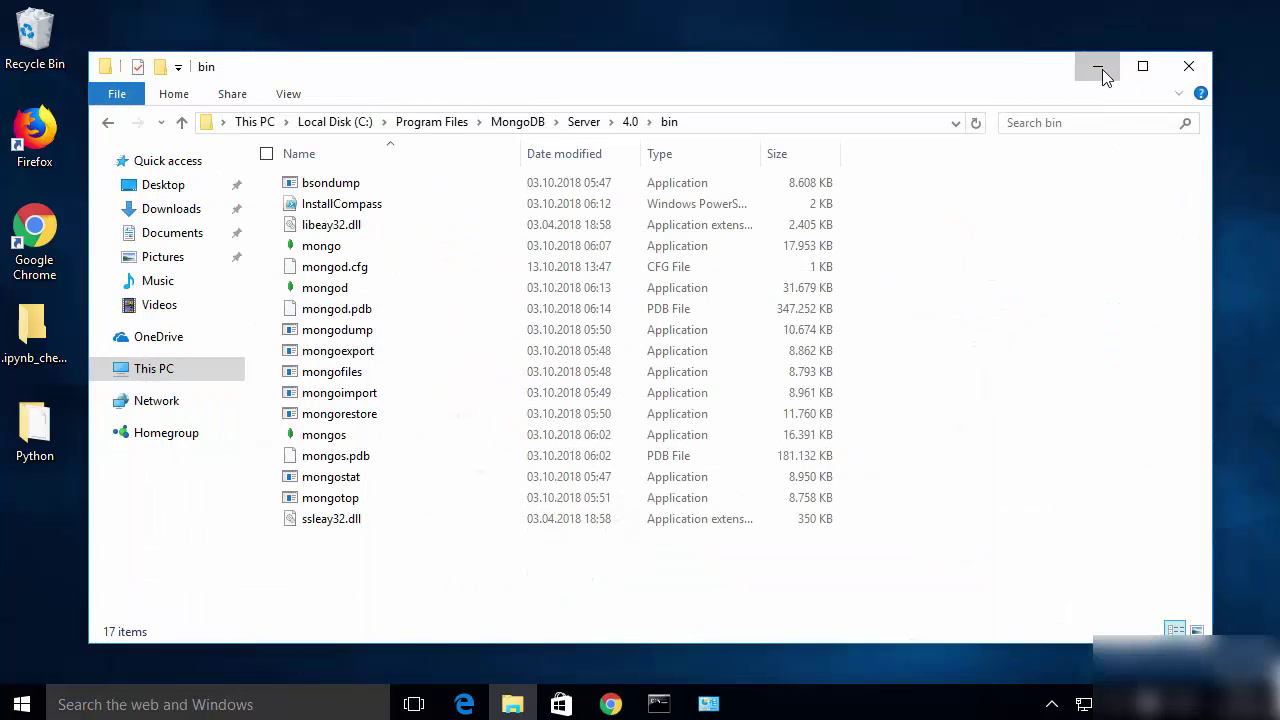
Step: Clear the leftover windows and close the old Command Prompt session
{"action": "left_click", "coordinate": [1099, 67]}
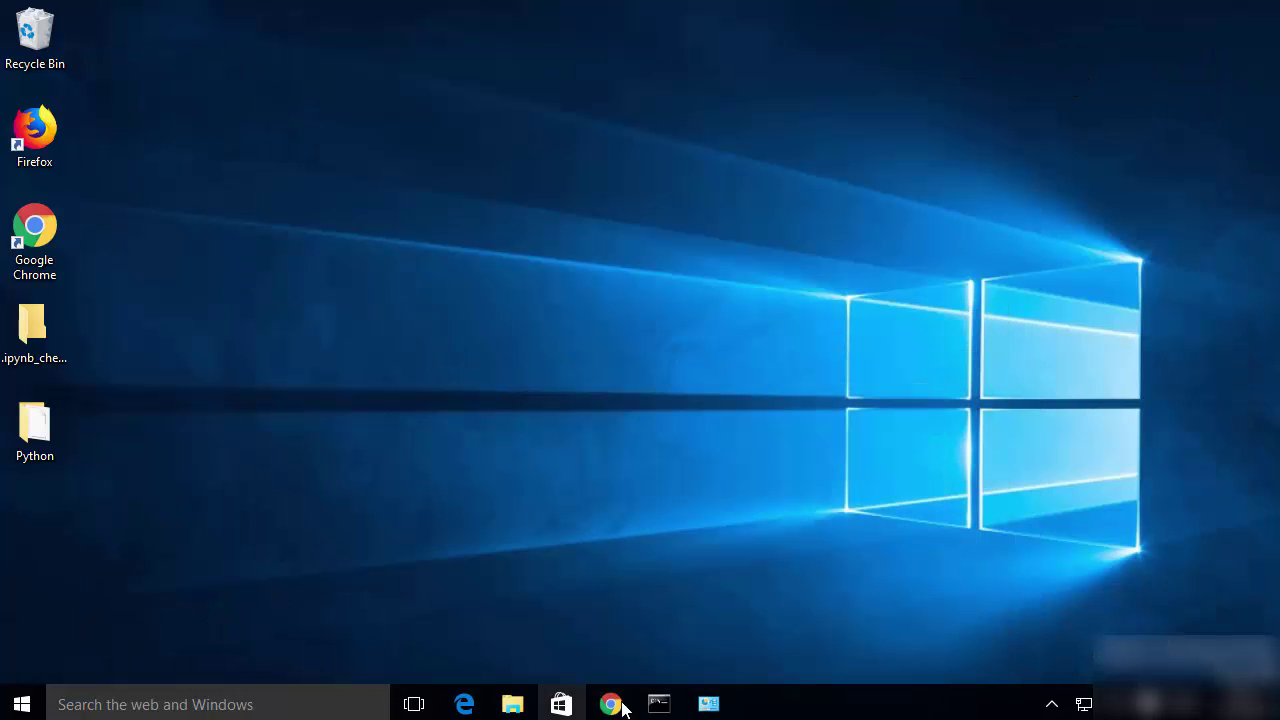
{"action": "left_click", "coordinate": [656, 703]}
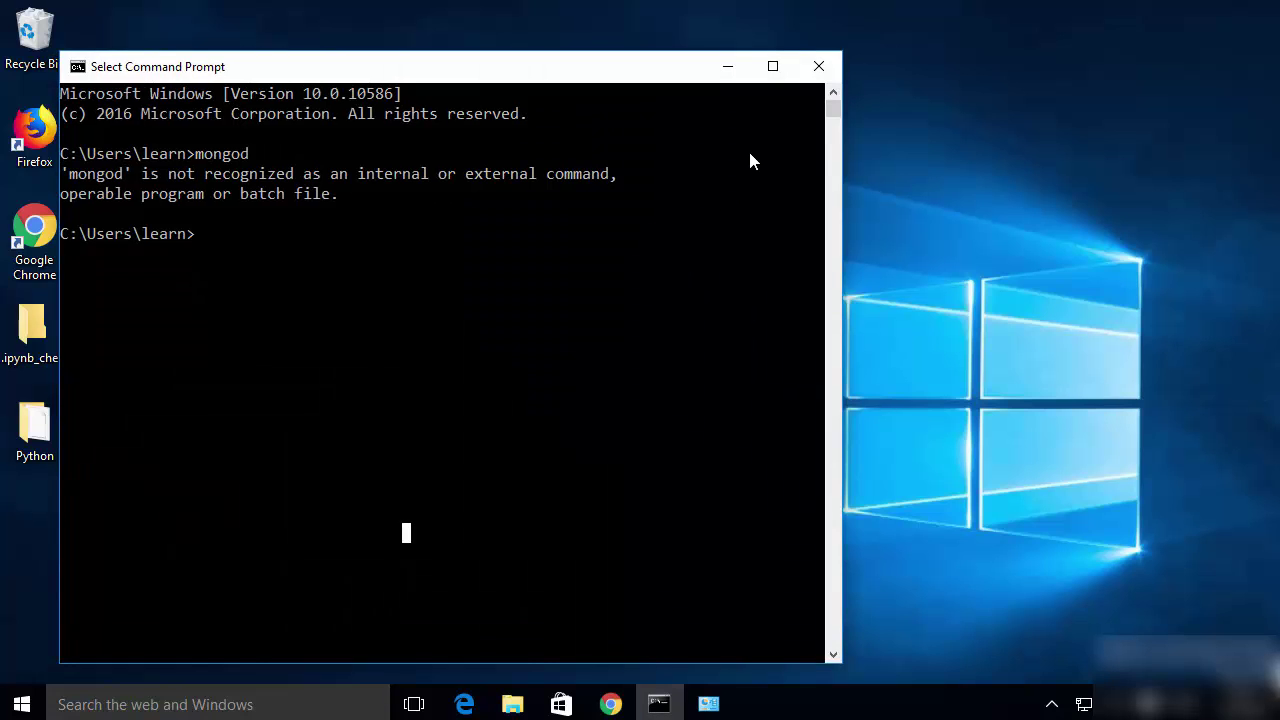
{"action": "left_click", "coordinate": [818, 66]}
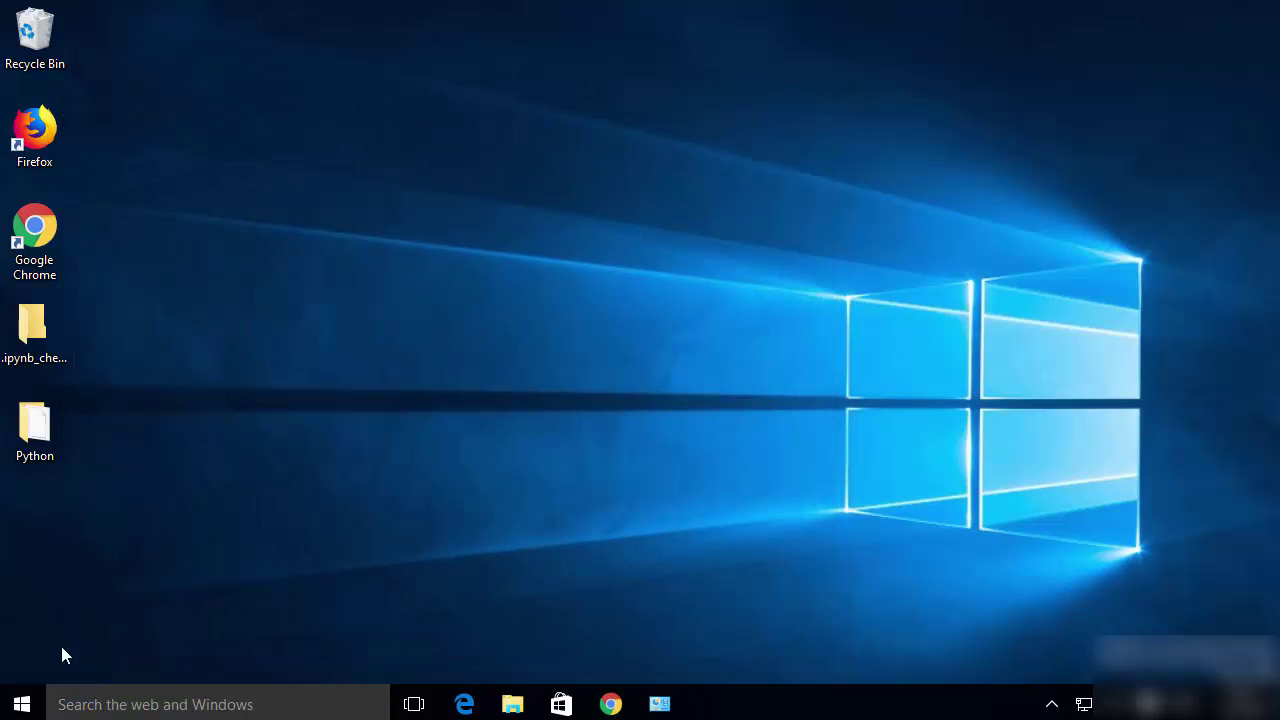
Step: Open a new Command Prompt from the Win+X menu and run mongod to start the server on port 27017
{"action": "right_click", "coordinate": [30, 702]}
{"action": "left_click", "coordinate": [122, 403]}
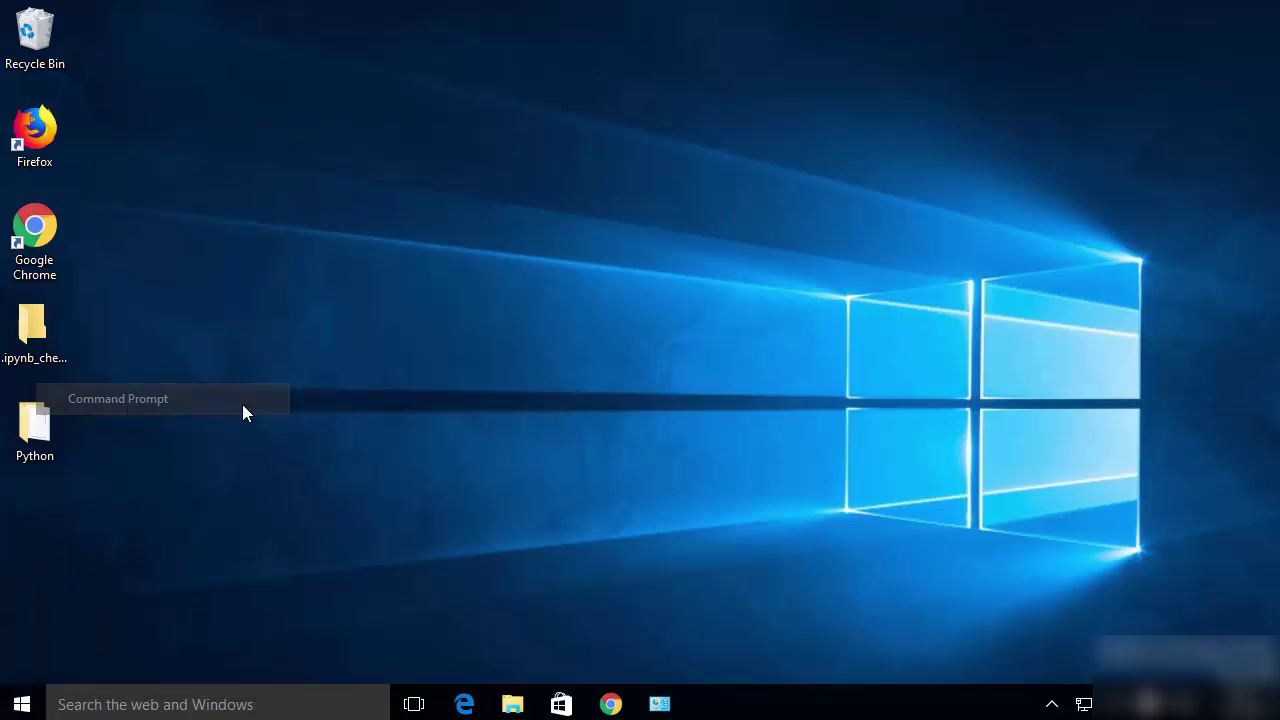
{"action": "left_click", "coordinate": [474, 352]}
{"action": "type", "text": "mongod"}
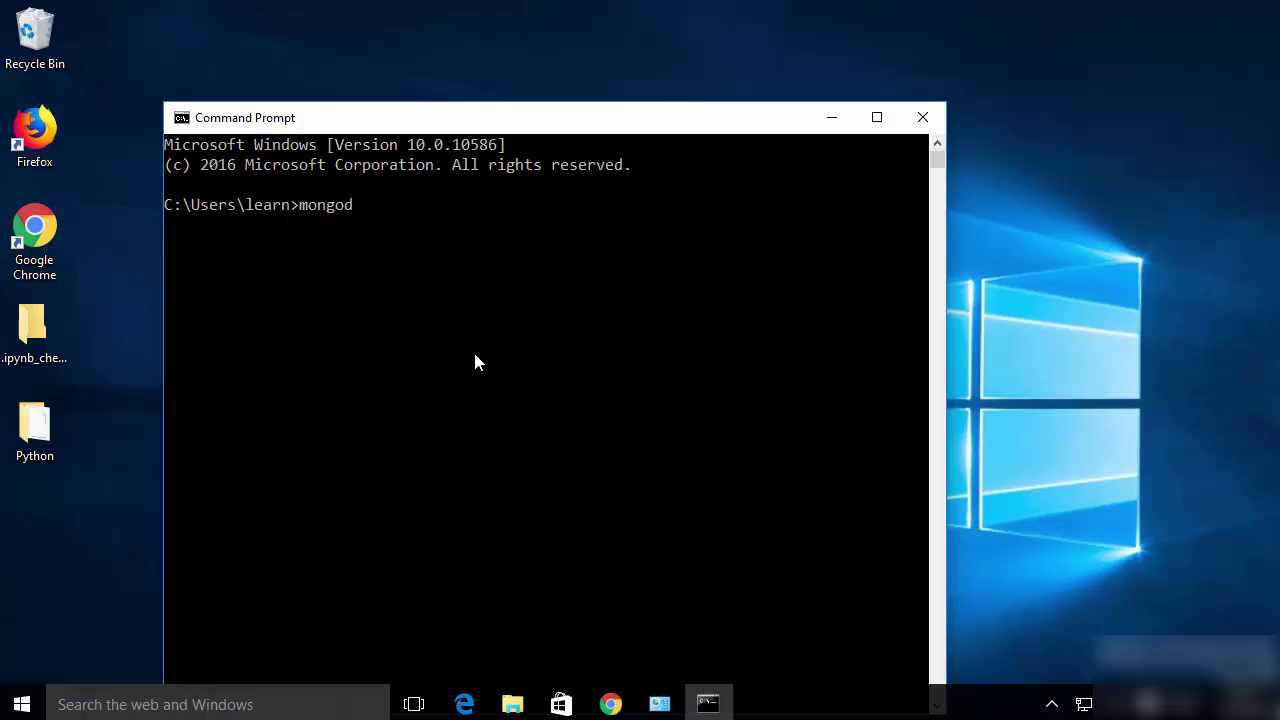
{"action": "key", "text": "Return"}
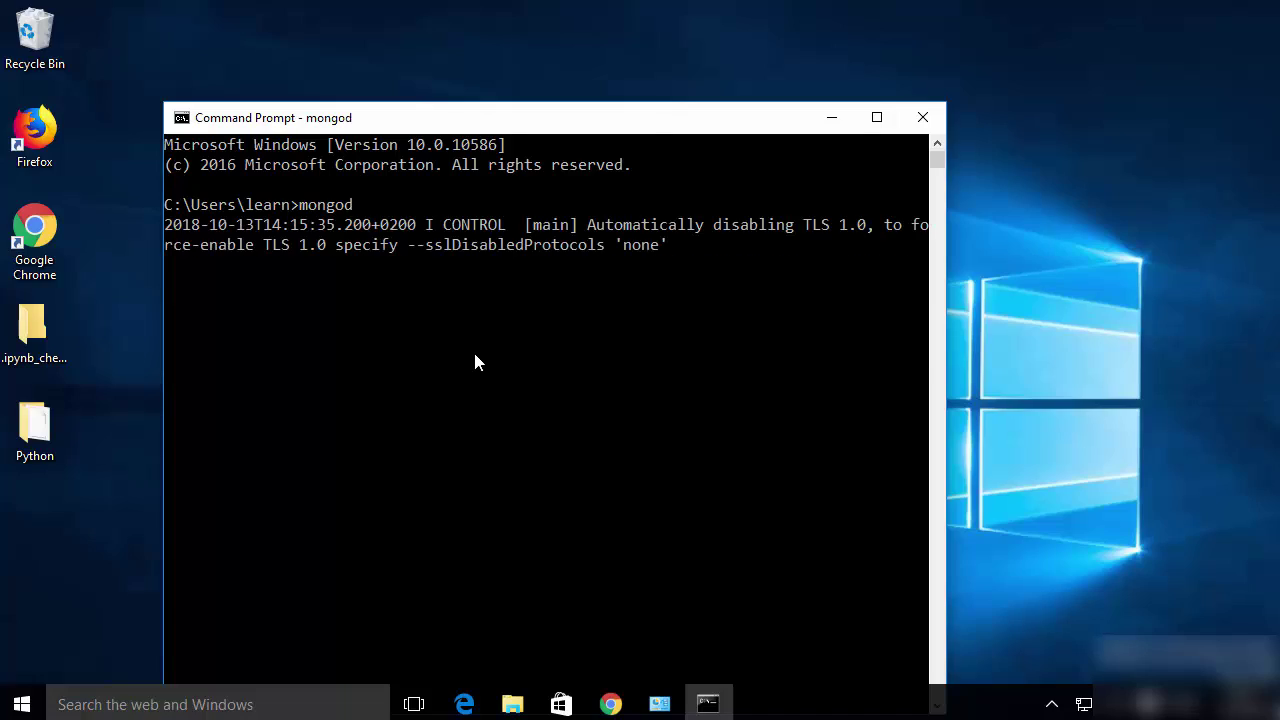
{"action": "left_click_drag", "start_coordinate": [500, 133], "coordinate": [756, 65]}
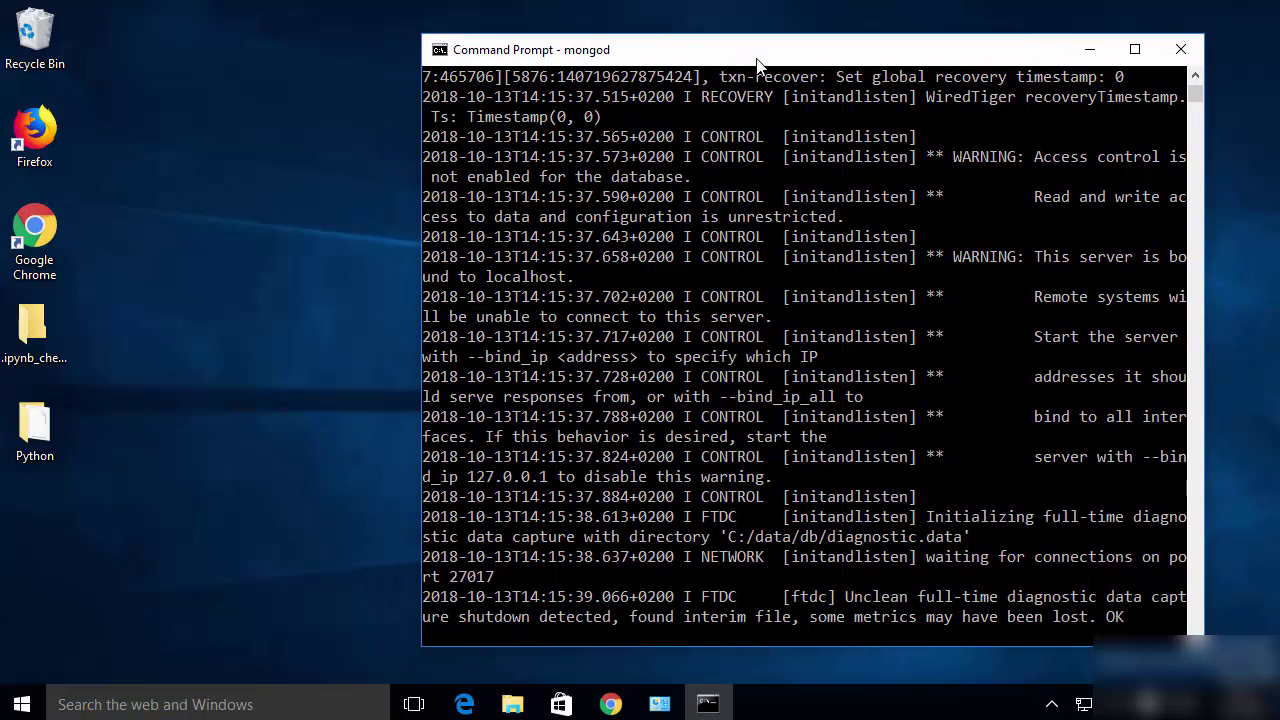
Step: Open a second Command Prompt and run mongo to connect to the server at 127.0.0.1:27017
{"action": "right_click", "coordinate": [24, 704]}
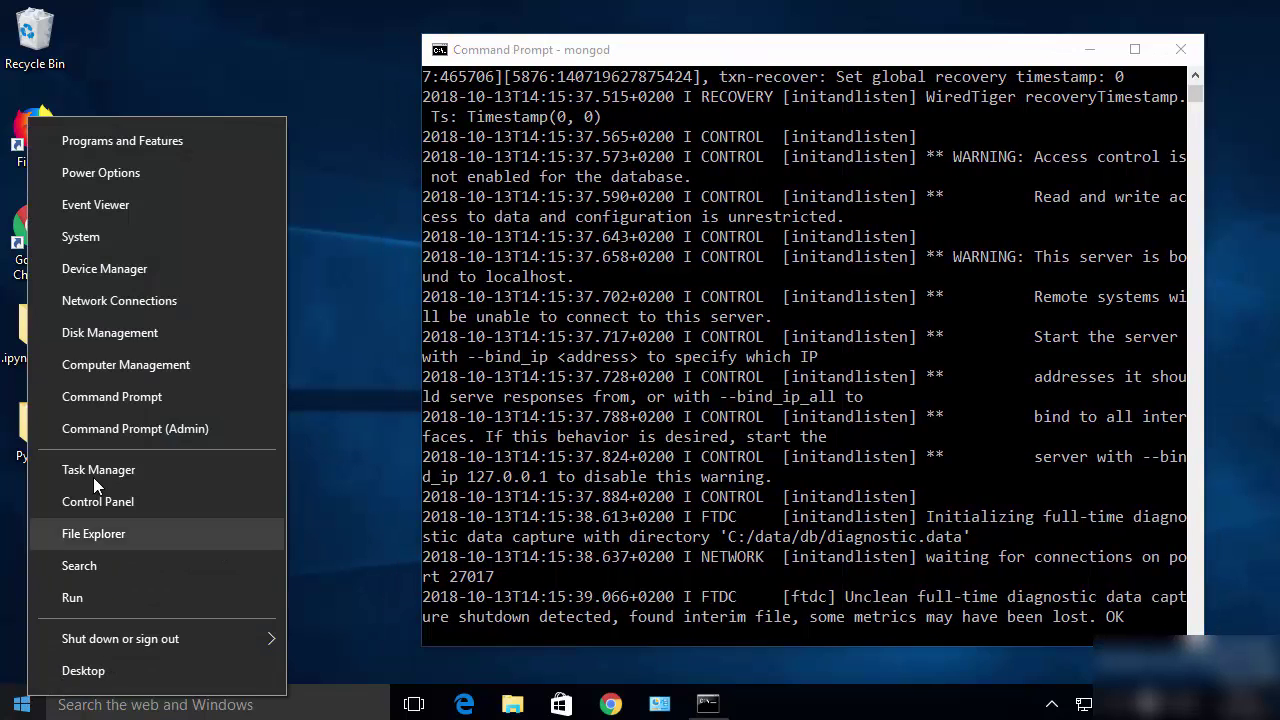
{"action": "left_click", "coordinate": [109, 400]}
{"action": "left_click", "coordinate": [268, 357]}
{"action": "type", "text": "mongo"}
{"action": "key", "text": "Return"}
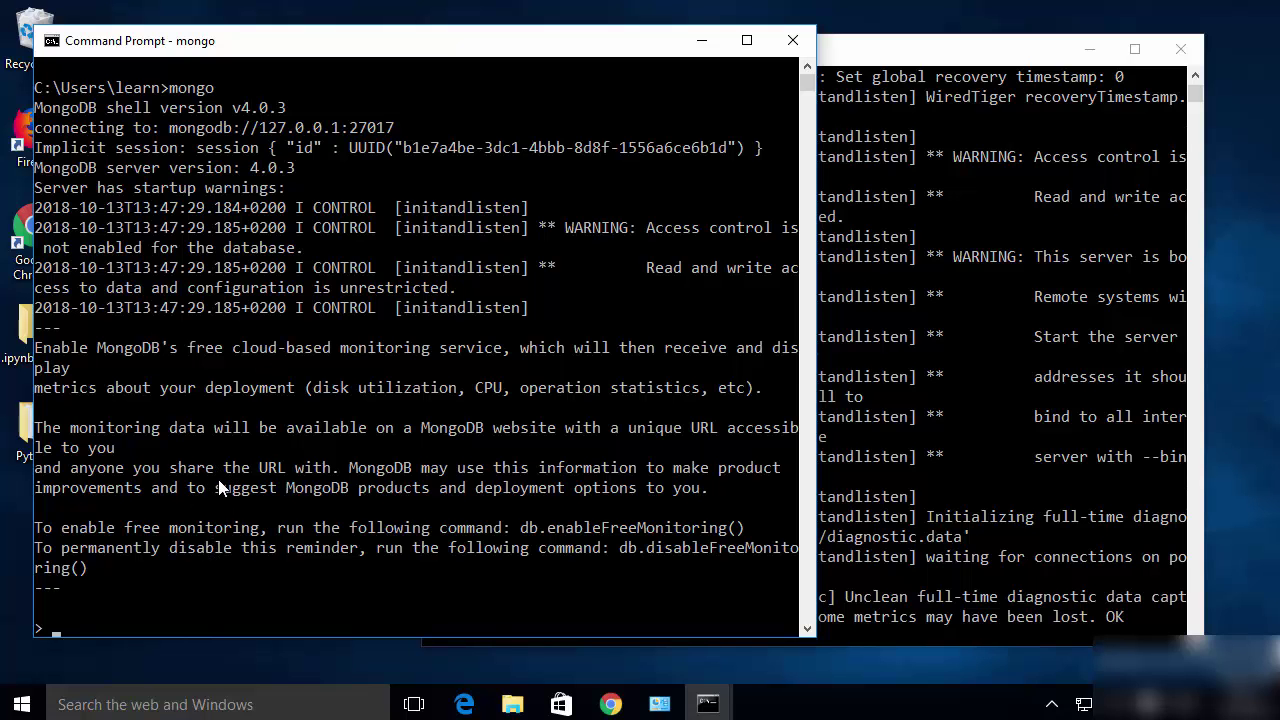
Step: Snap the server console to the right half and the shell console to the left
{"action": "key", "text": "alt+Tab"}
{"action": "key", "text": "super+Right"}
{"action": "left_click_drag", "start_coordinate": [562, 44], "coordinate": [3, 112]}
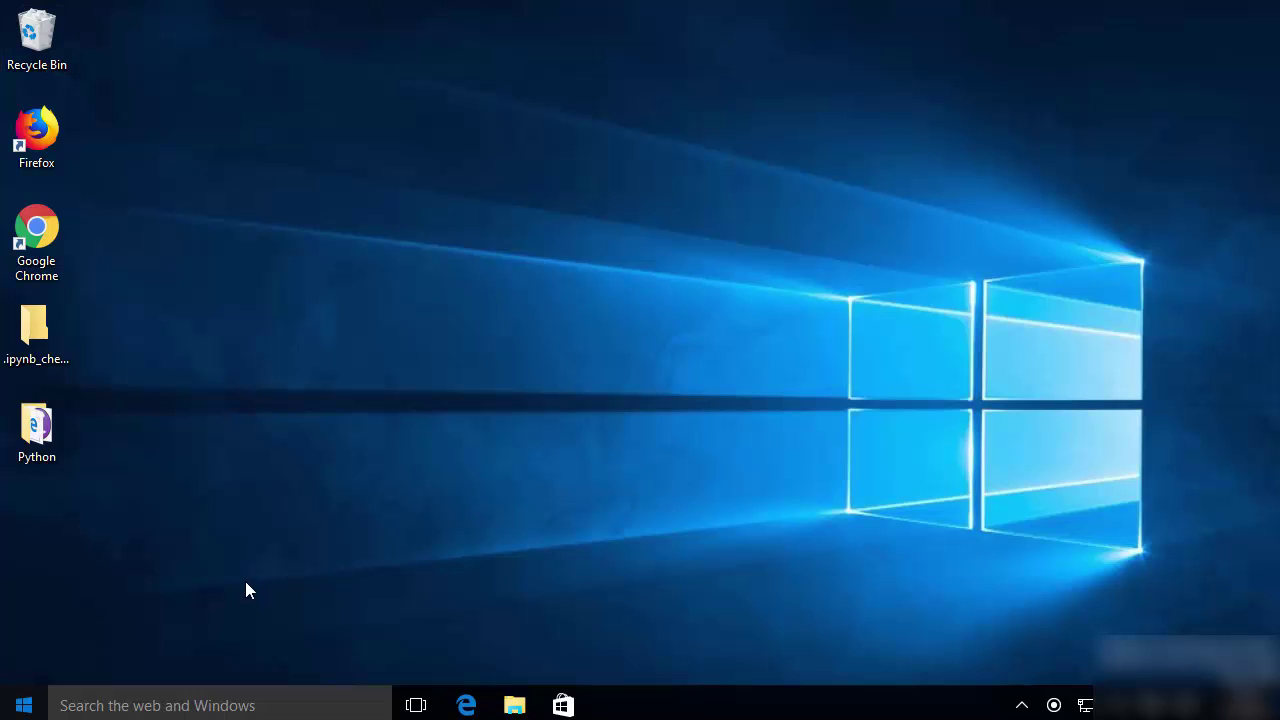
Step: Open a fresh Command Prompt and run mongo, connecting to mongodb://127.0.0.1:27017 on server 4.0.3
{"action": "right_click", "coordinate": [28, 705]}
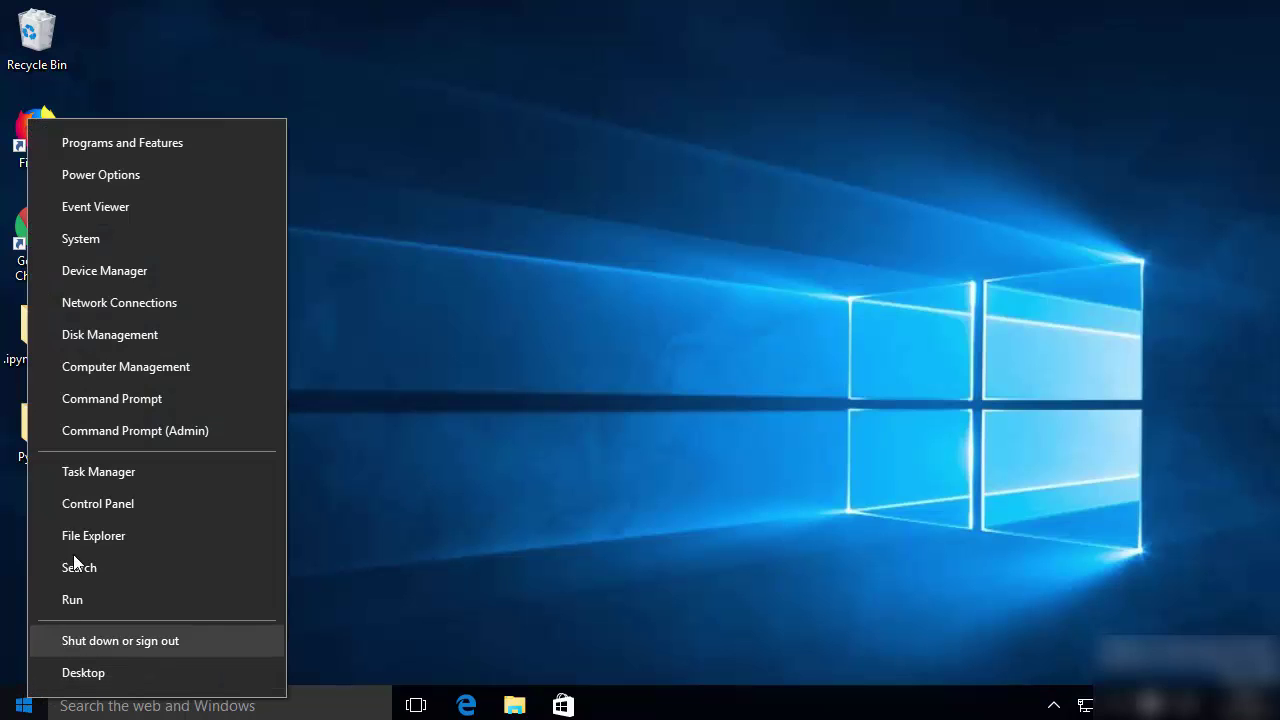
{"action": "left_click", "coordinate": [321, 400]}
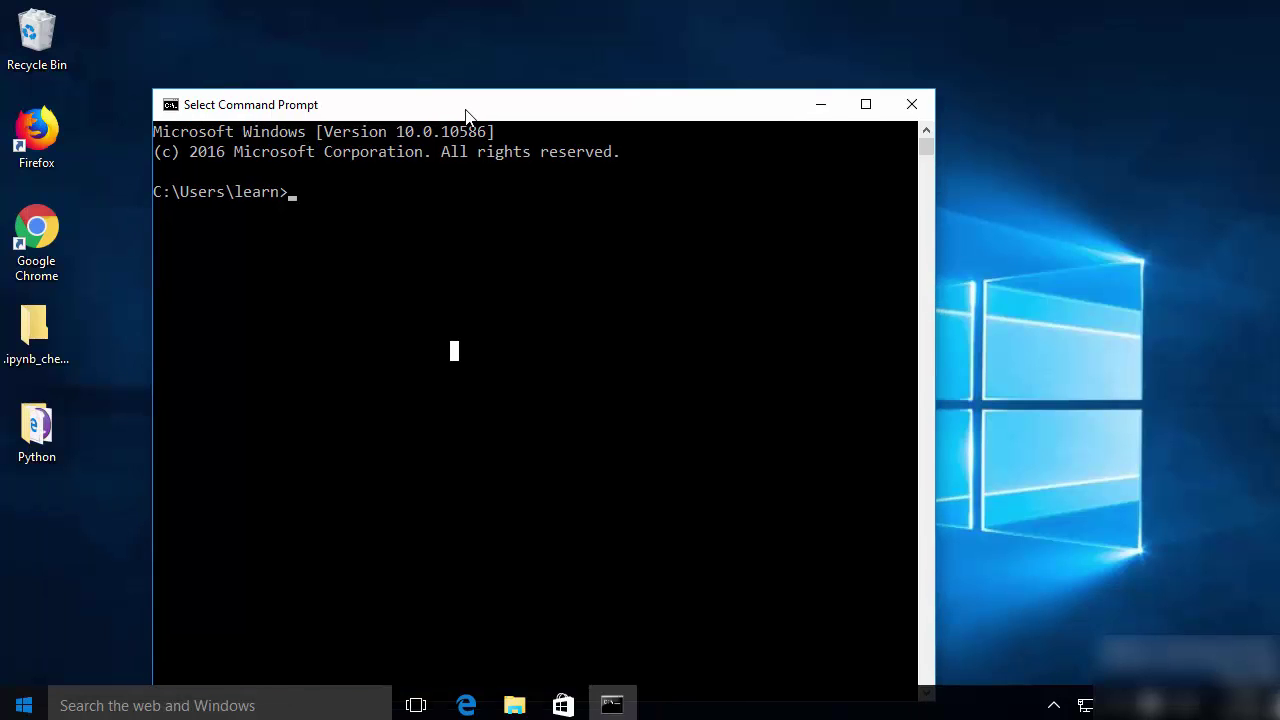
{"action": "left_click_drag", "start_coordinate": [466, 114], "coordinate": [509, 69]}
{"action": "left_click", "coordinate": [406, 165]}
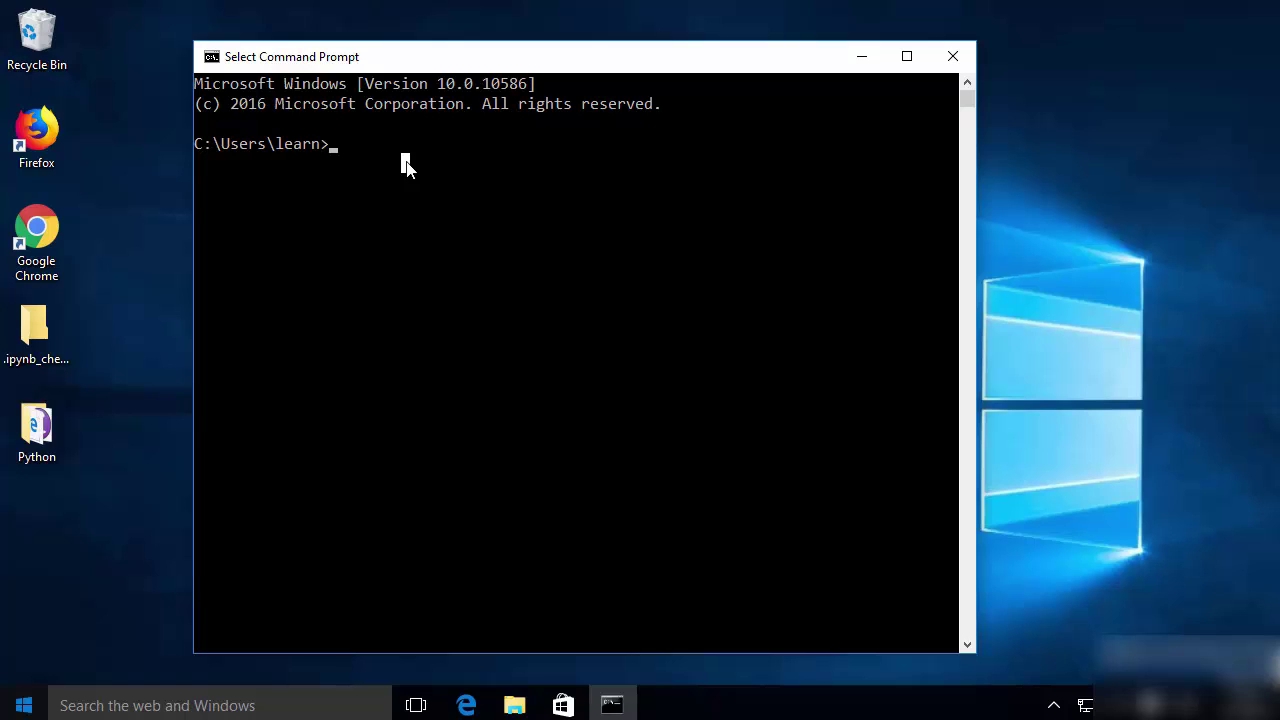
{"action": "type", "text": "mongo"}
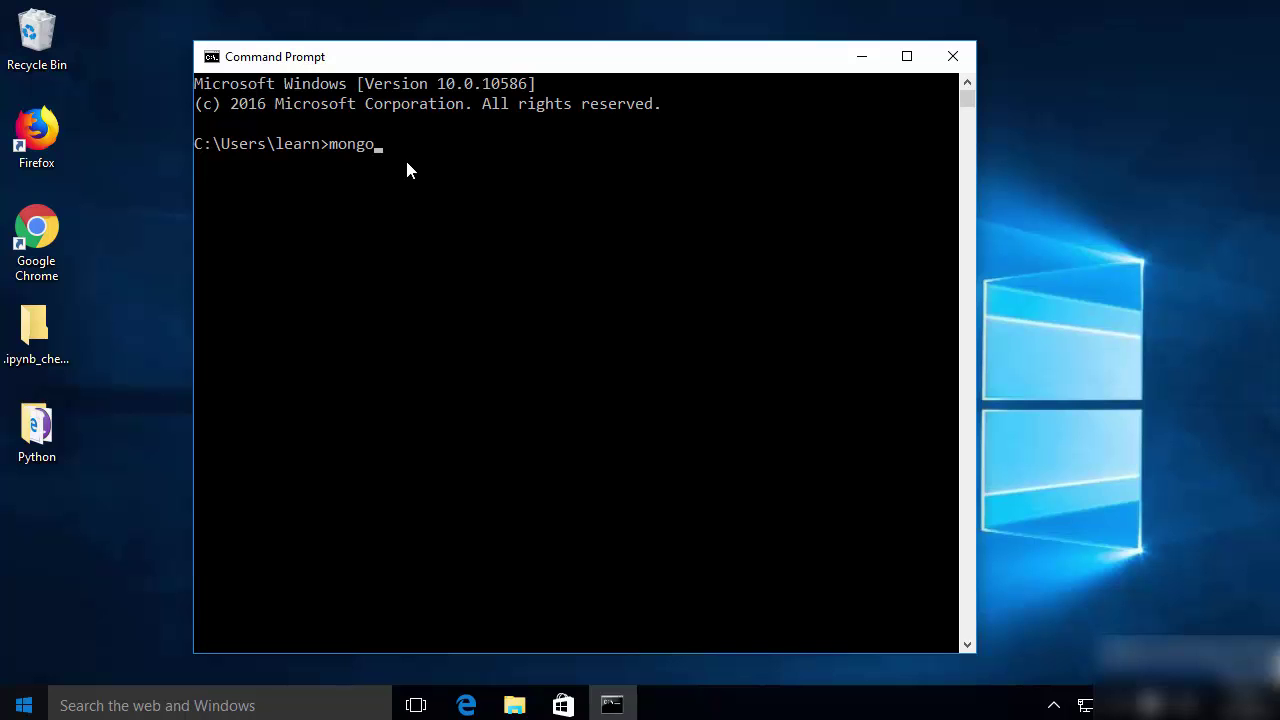
{"action": "key", "text": "Return"}
{"action": "left_click", "coordinate": [352, 424]}
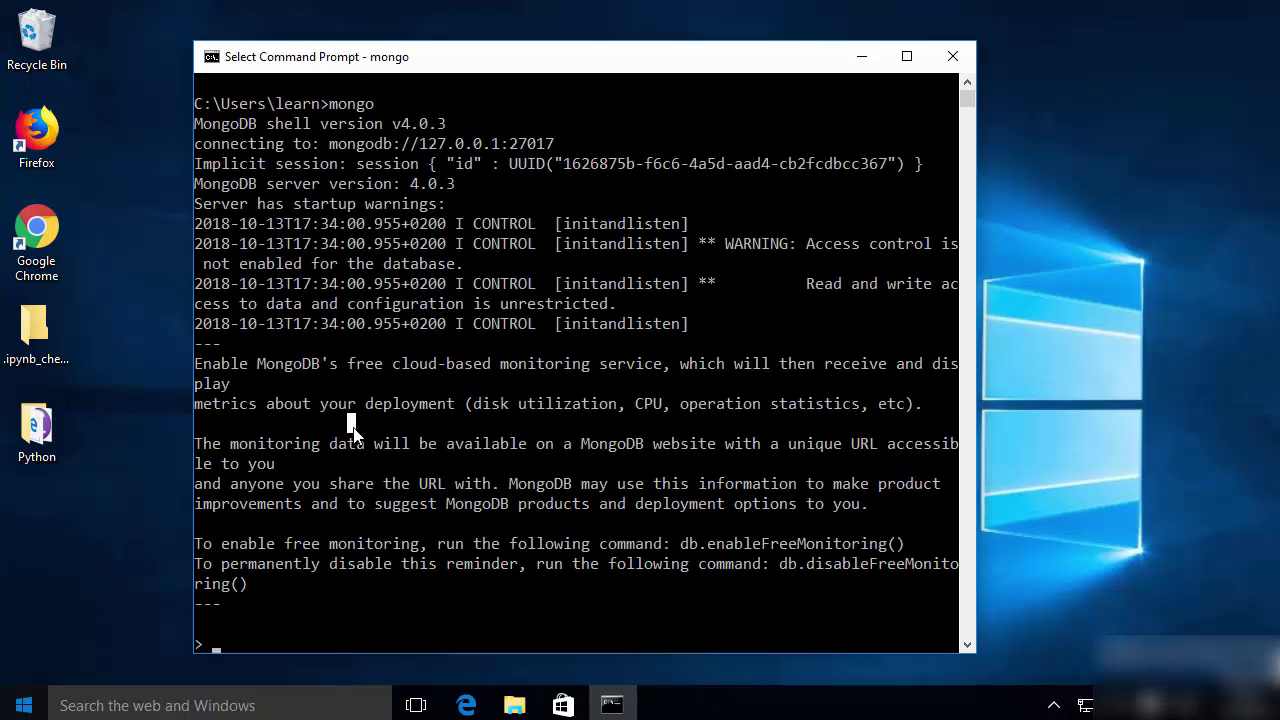